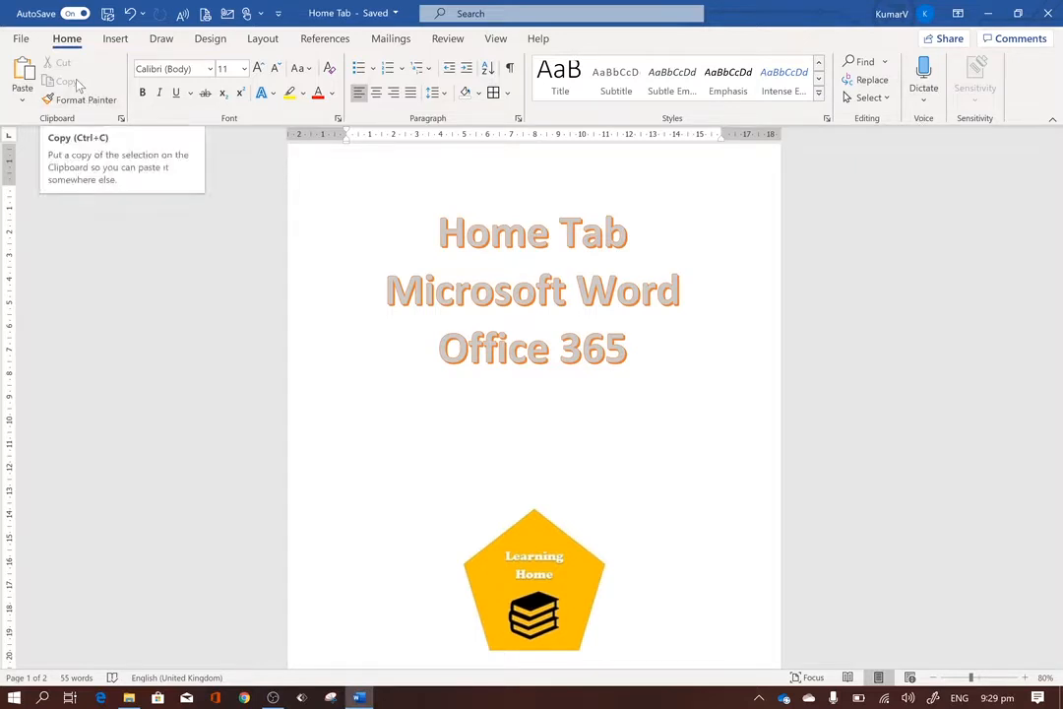
# Select the paragraph beginning "Formal education" on the second page and copy it.
pyautogui.click(455, 291)
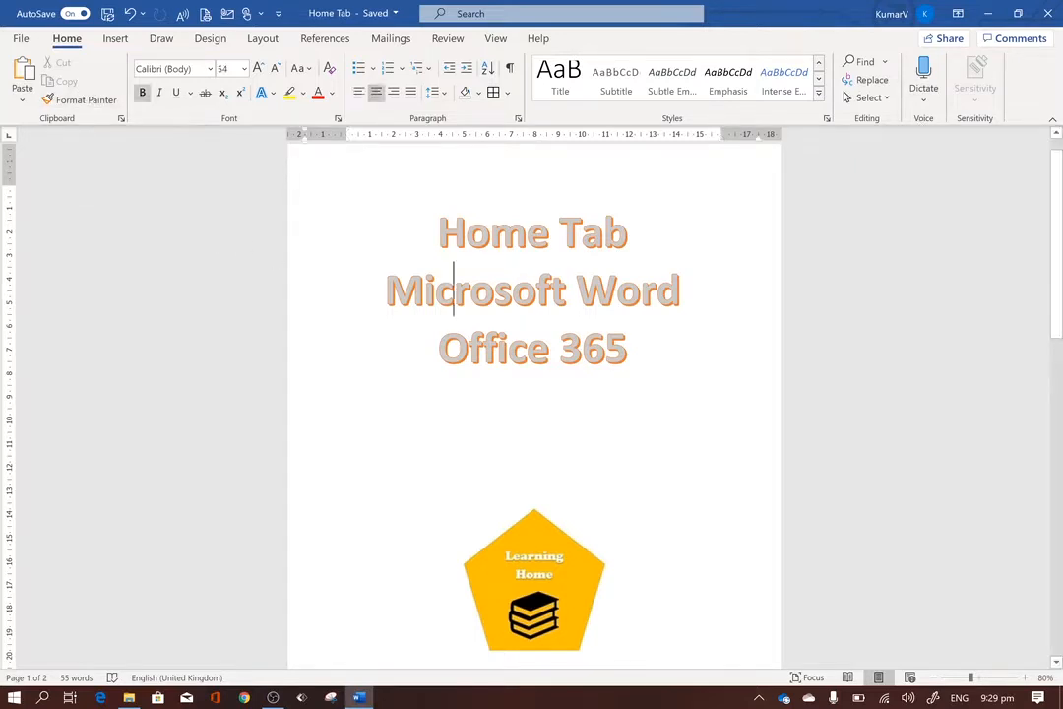
pyautogui.scroll(-2, 534, 405)
pyautogui.scroll(-10, 533, 405)
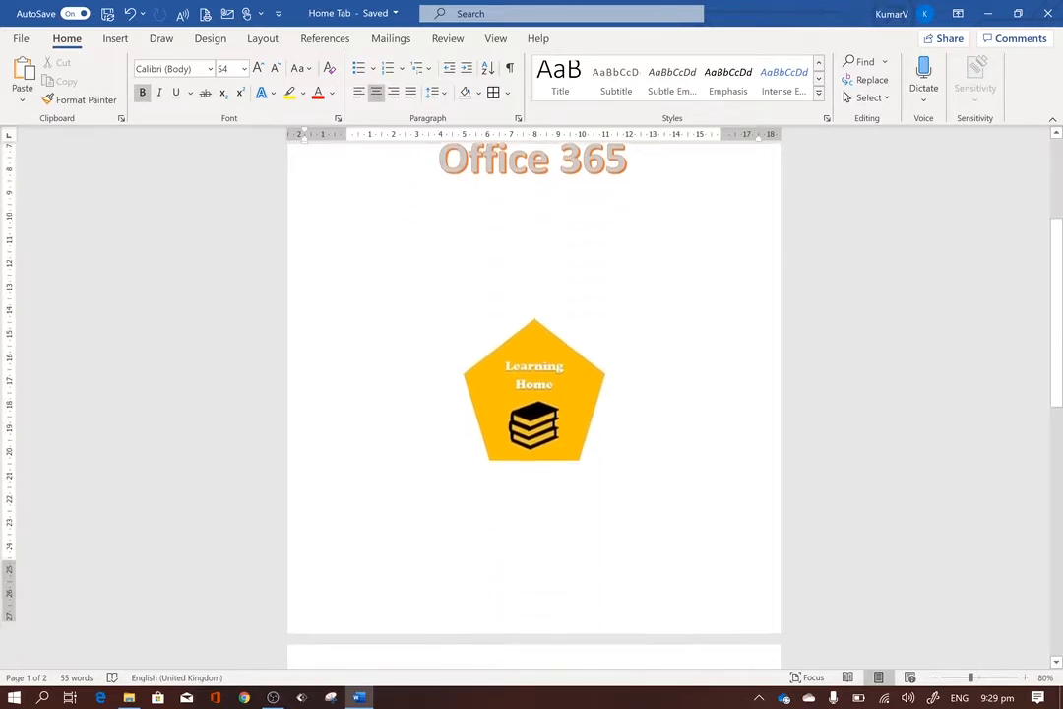
pyautogui.scroll(-1, 533, 406)
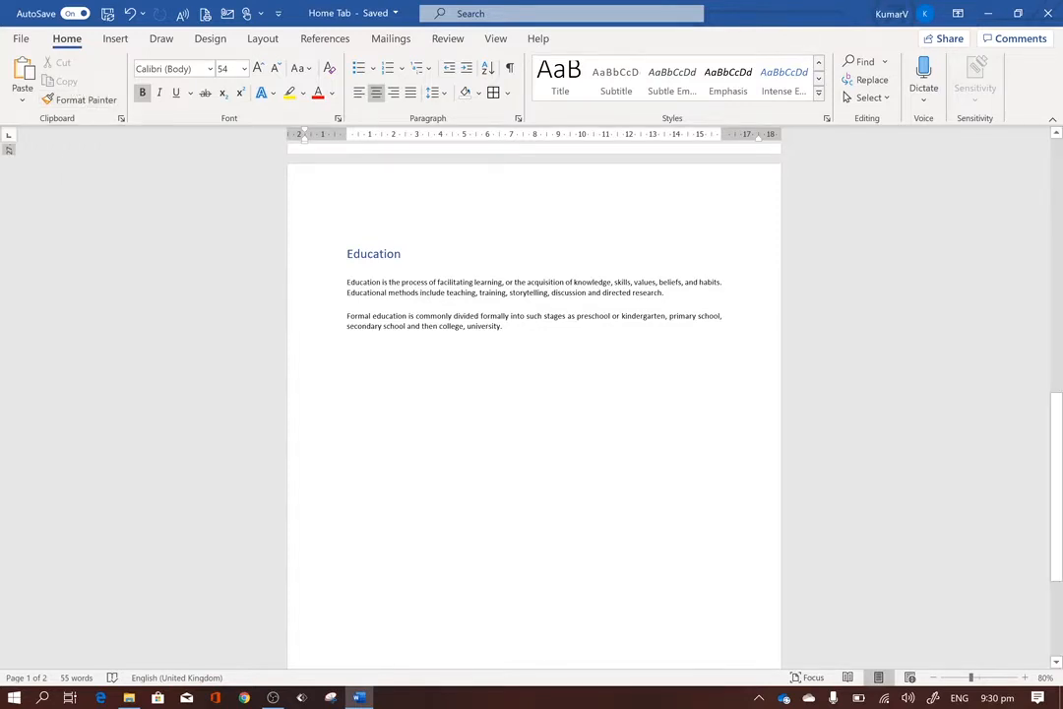
pyautogui.hotkey('shift', 'Home')
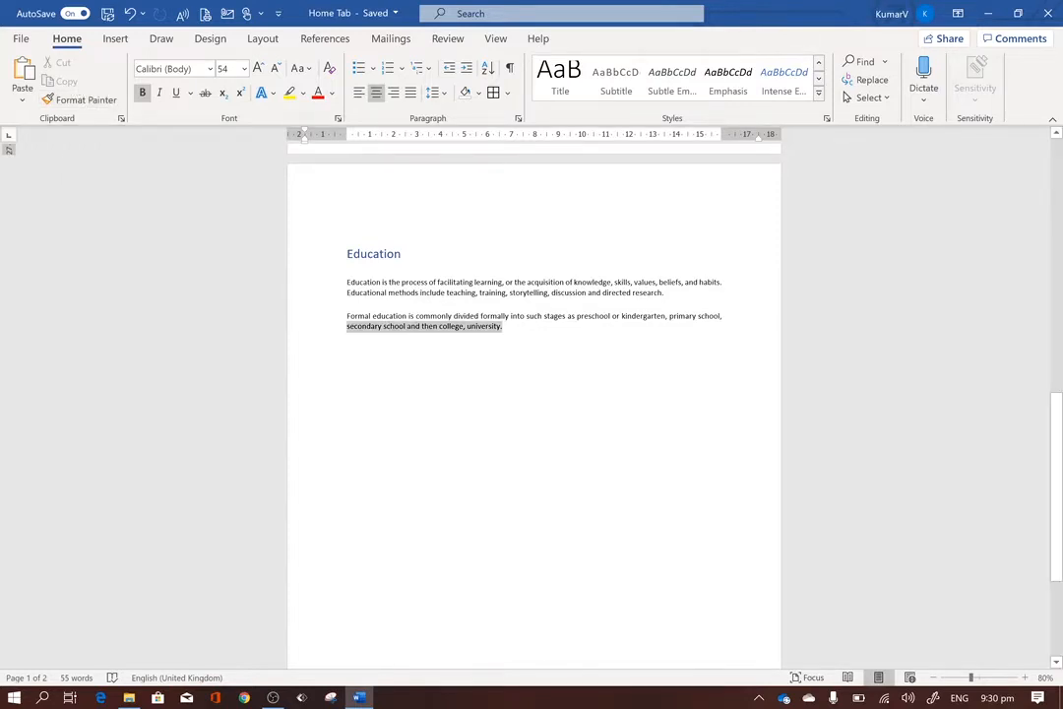
pyautogui.doubleClick(342, 325)
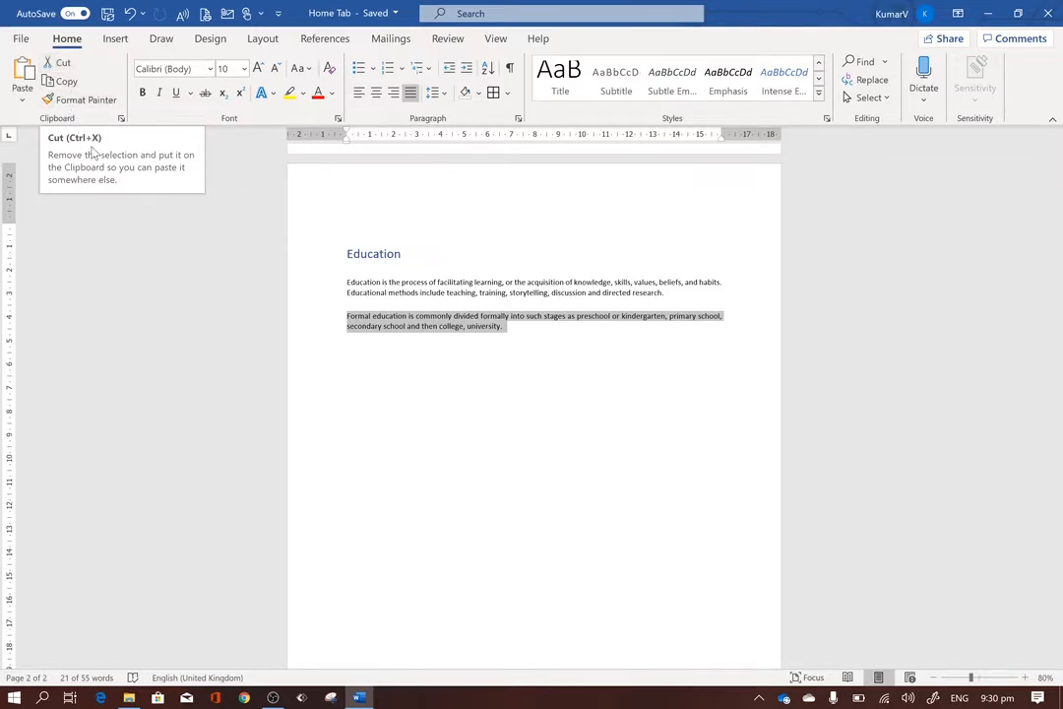
pyautogui.click(70, 82)
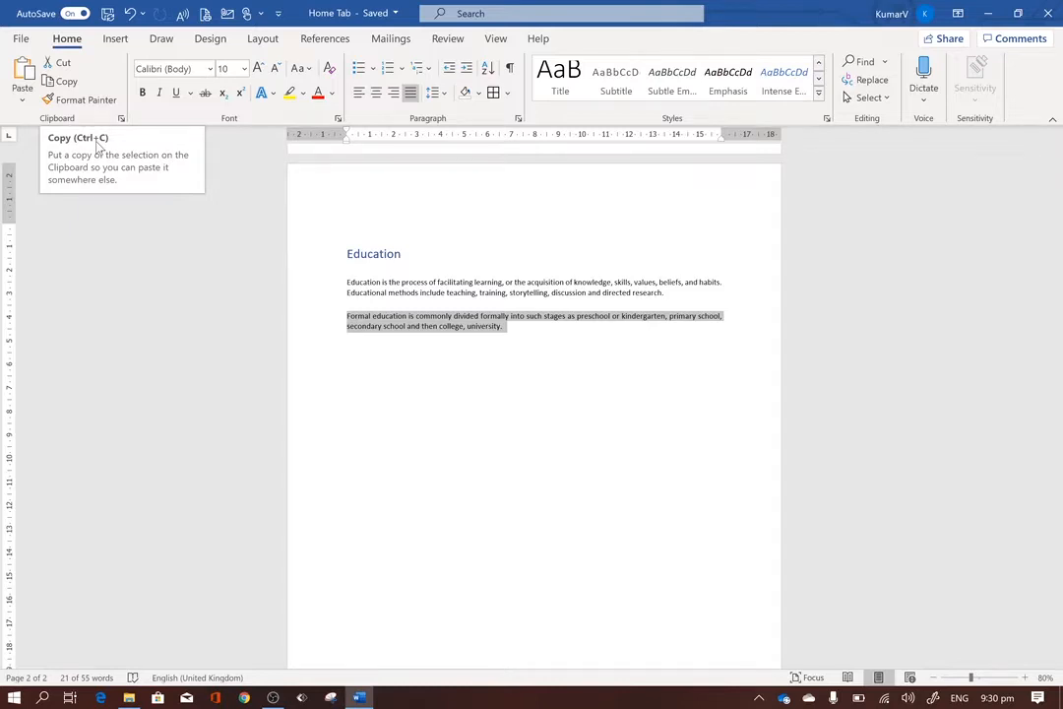
pyautogui.click(513, 330)
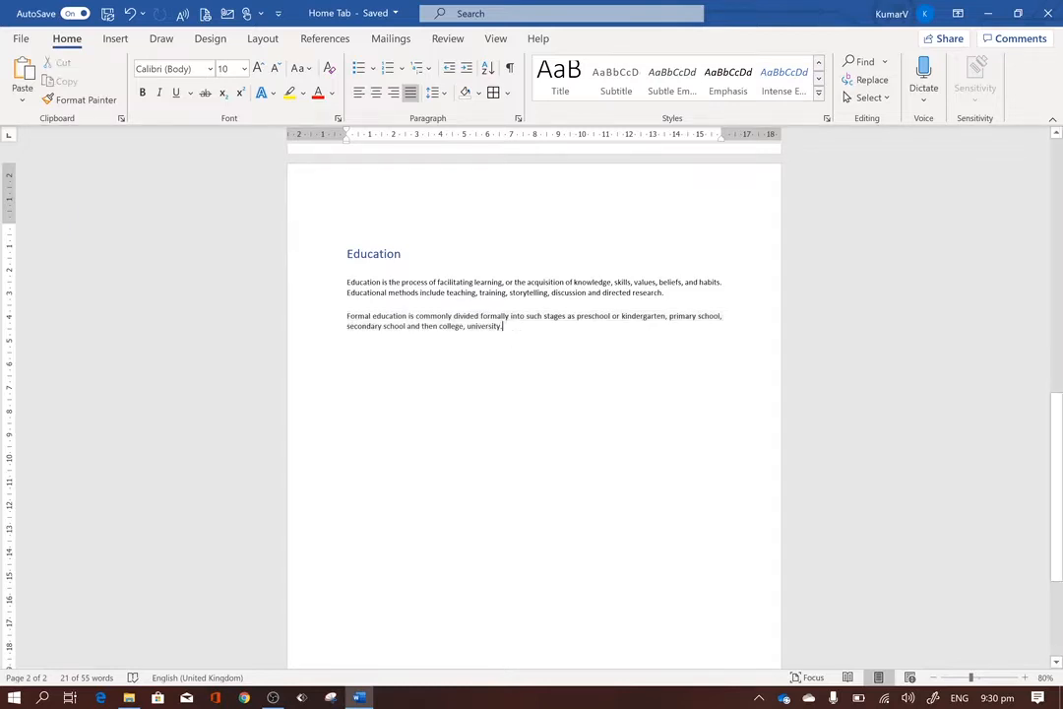
# Cut the "Formal education" paragraph and paste it back in the same place with Keep Source Formatting.
pyautogui.moveTo(503, 326); pyautogui.dragTo(335, 316)
pyautogui.hotkey('ctrl', 'c')
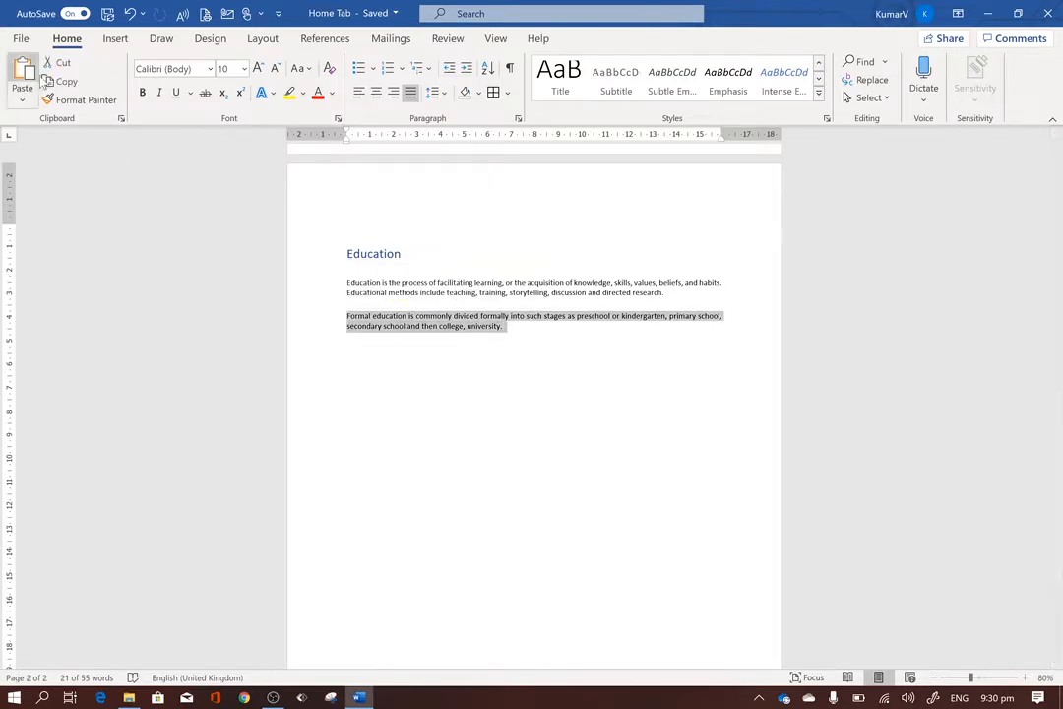
pyautogui.click(58, 62)
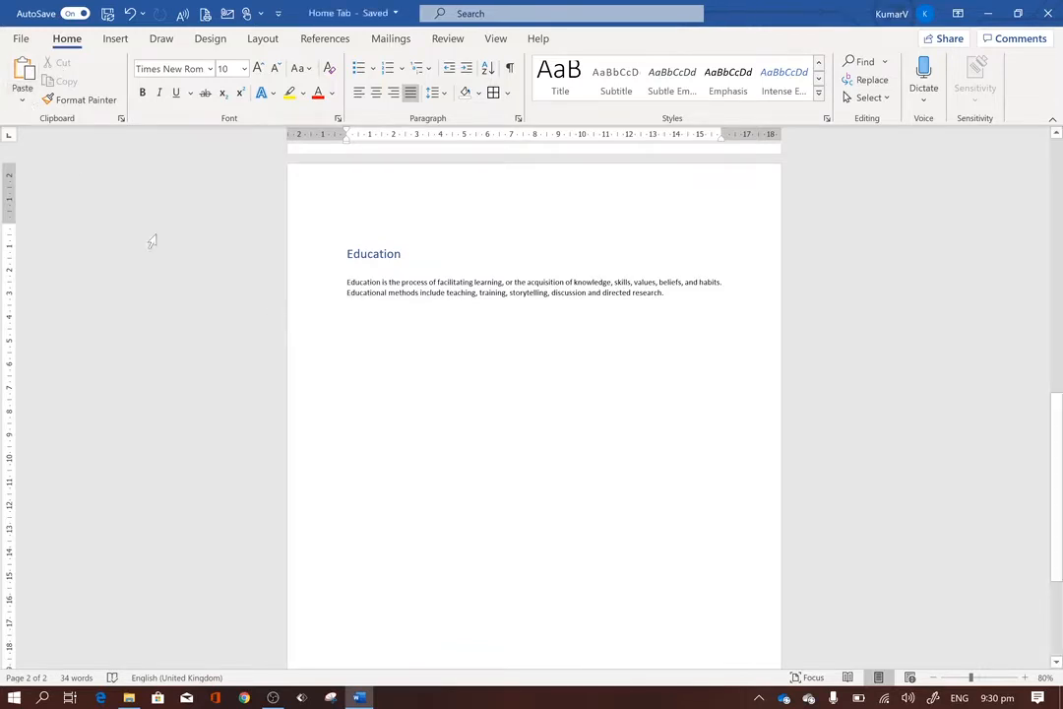
pyautogui.click(22, 98)
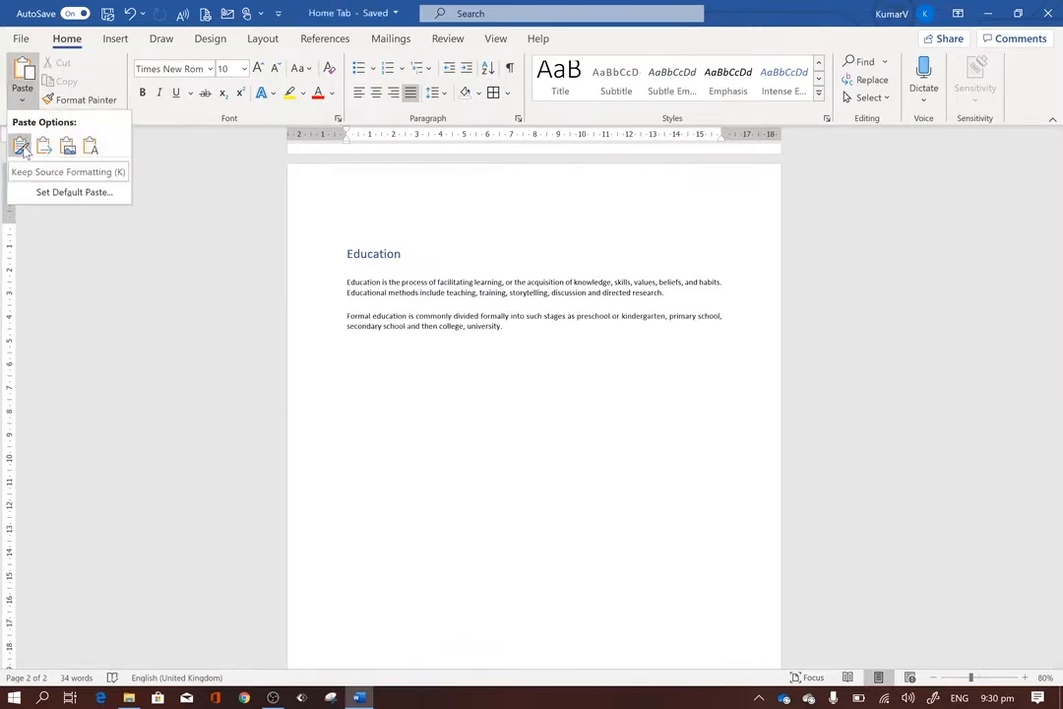
pyautogui.click(21, 146)
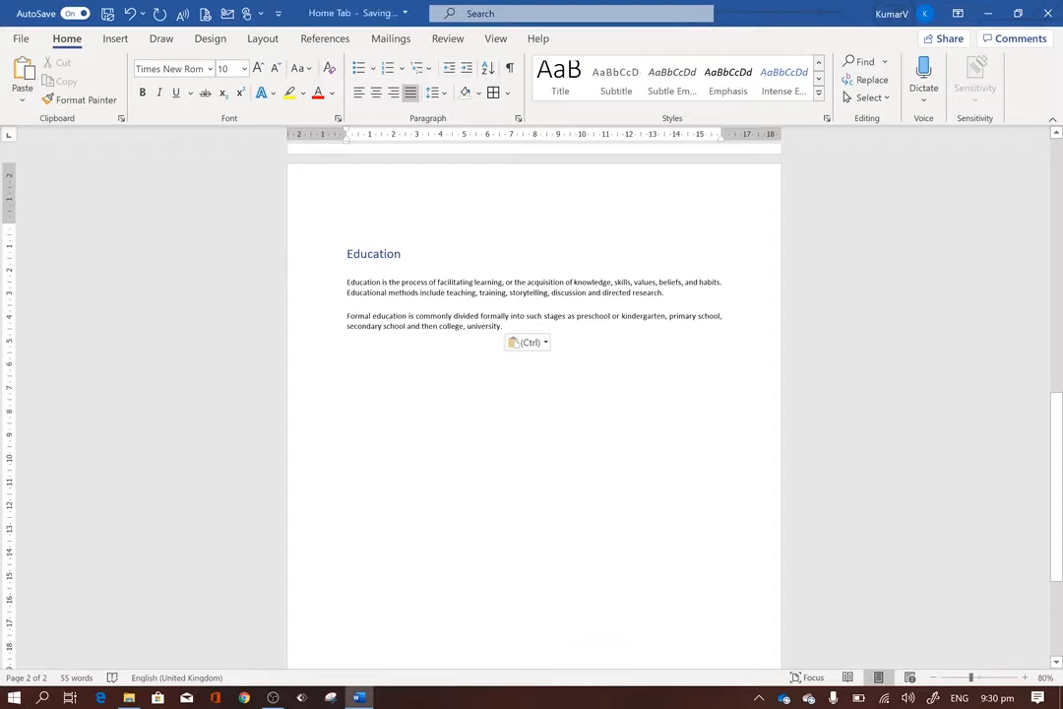
# Copy the "Formal education" paragraph, leaving the insertion point at the paragraph's end.
pyautogui.press('Up')
pyautogui.press('Up')
pyautogui.press('Up')
pyautogui.moveTo(503, 327); pyautogui.dragTo(347, 316)
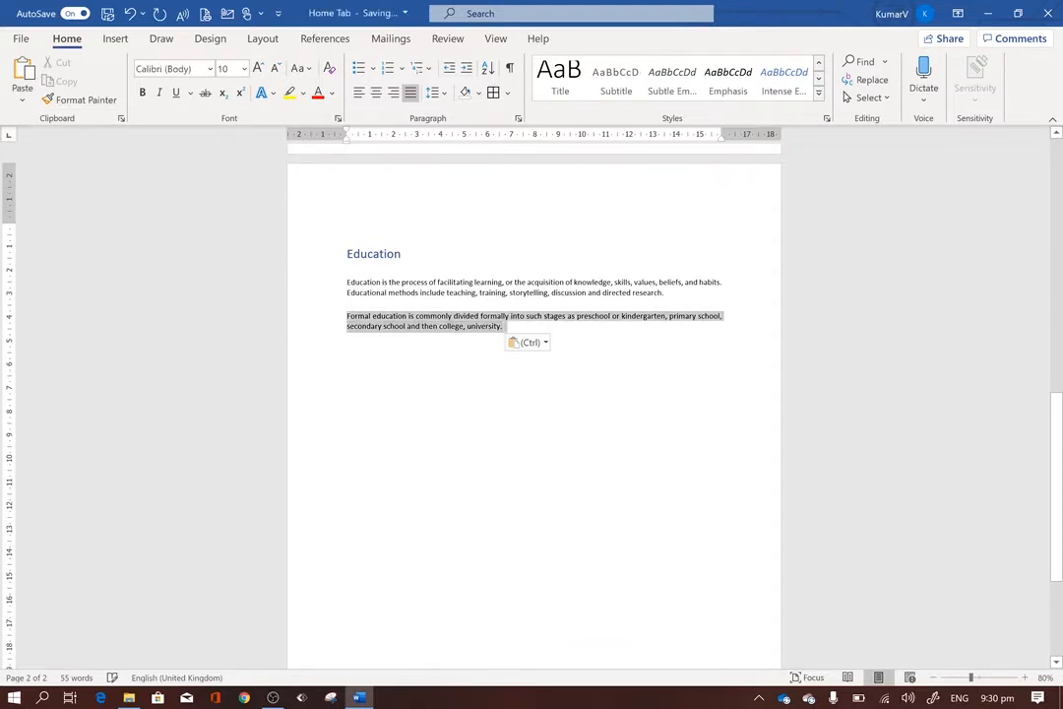
pyautogui.click(59, 82)
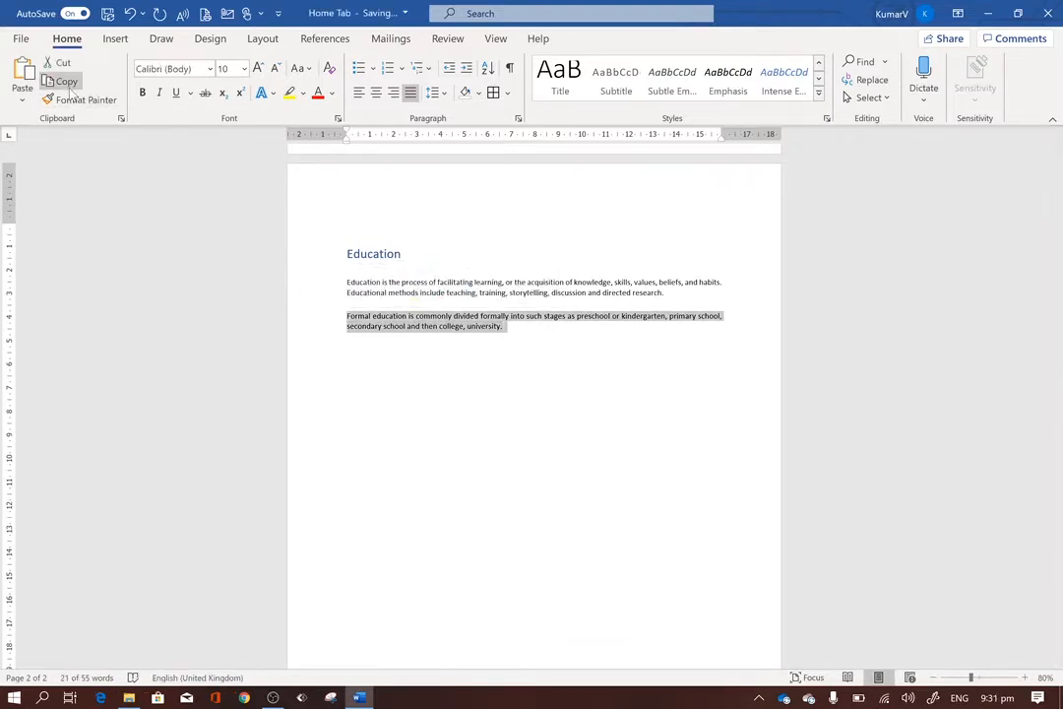
pyautogui.click(507, 330)
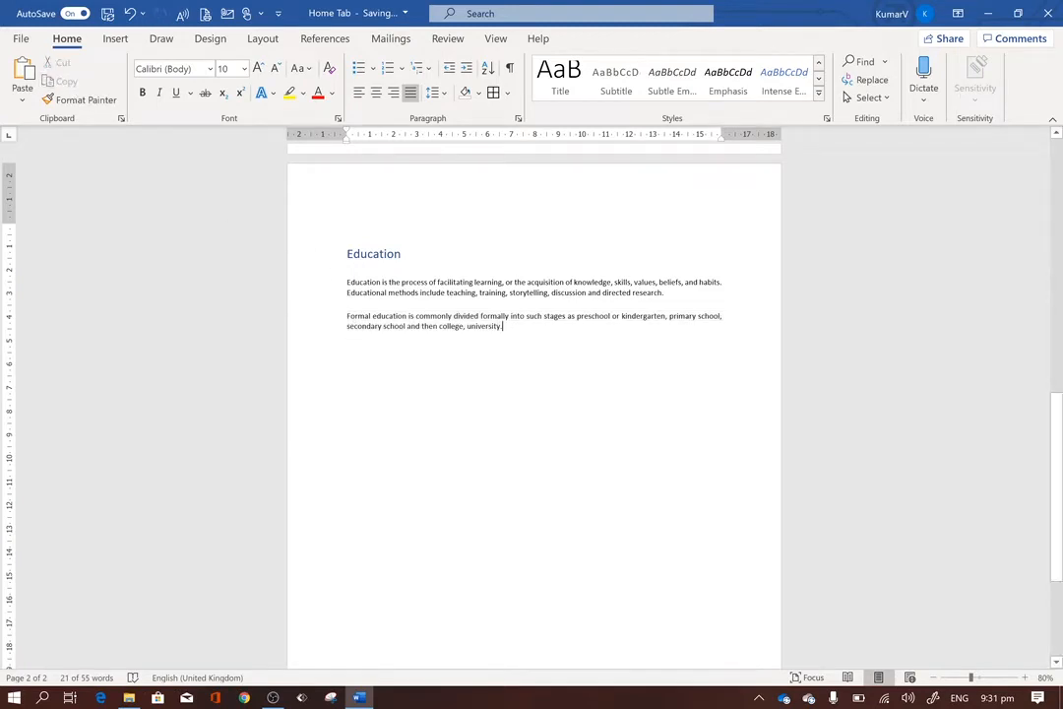
# Add four line breaks after the "Formal education" paragraph and paste the copied text there with Keep Source Formatting.
pyautogui.press('Return')
pyautogui.press('Return')
pyautogui.press('Return')
pyautogui.press('Return')
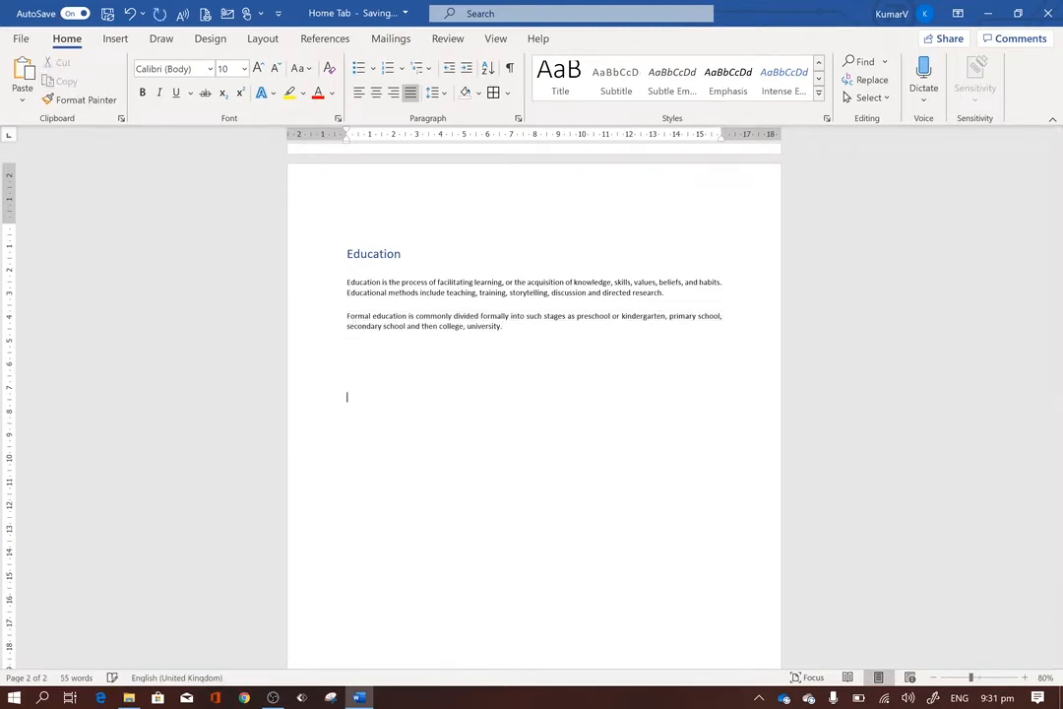
pyautogui.click(22, 95)
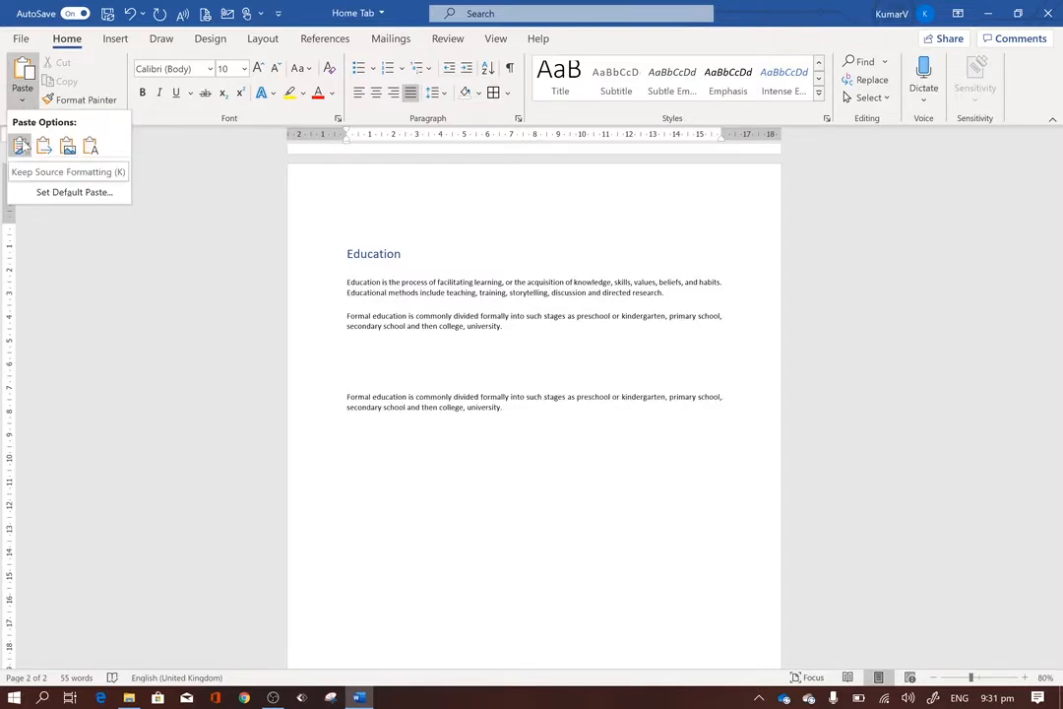
pyautogui.click(22, 145)
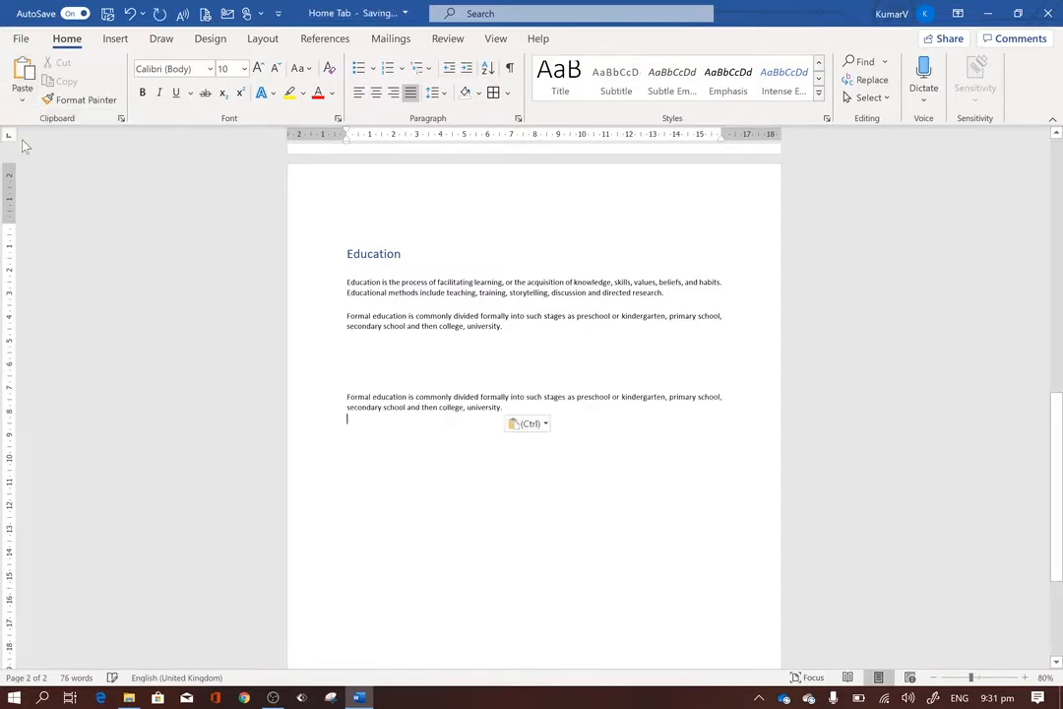
# Remove the extra blank lines above the pasted duplicate paragraph to bring it closer to the original.
pyautogui.click(385, 388)
pyautogui.press('BackSpace')
pyautogui.press('BackSpace')
pyautogui.press('BackSpace')
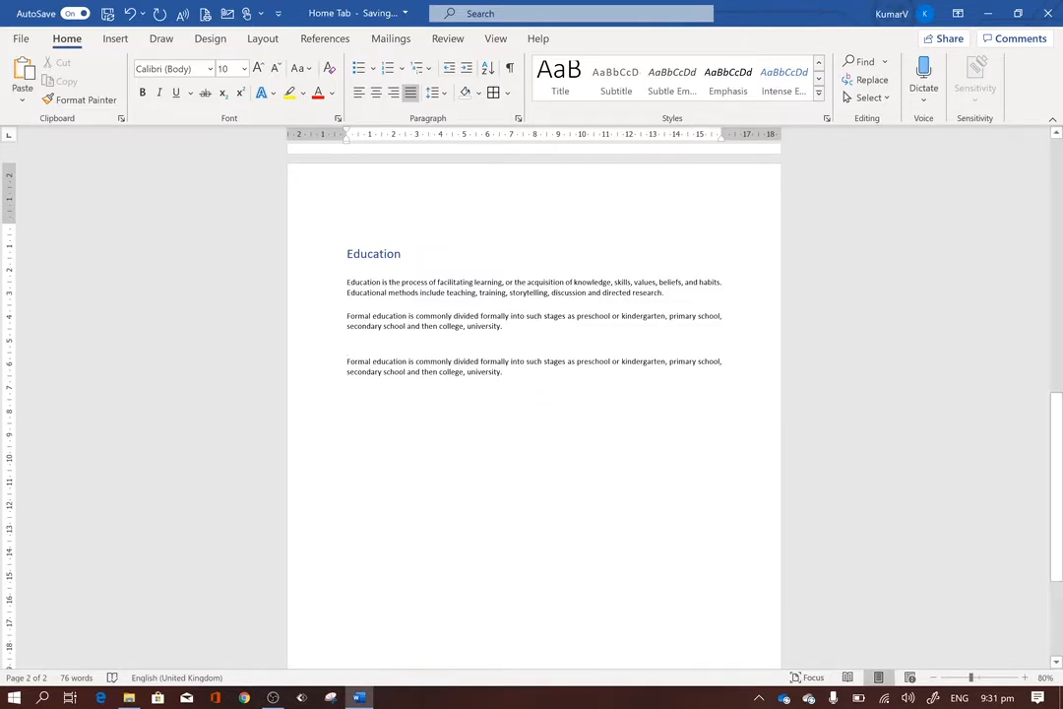
# Select the whole duplicate "Formal education" paragraph and delete it.
pyautogui.hotkey('shift', 'Up')
pyautogui.hotkey('shift', 'Up')
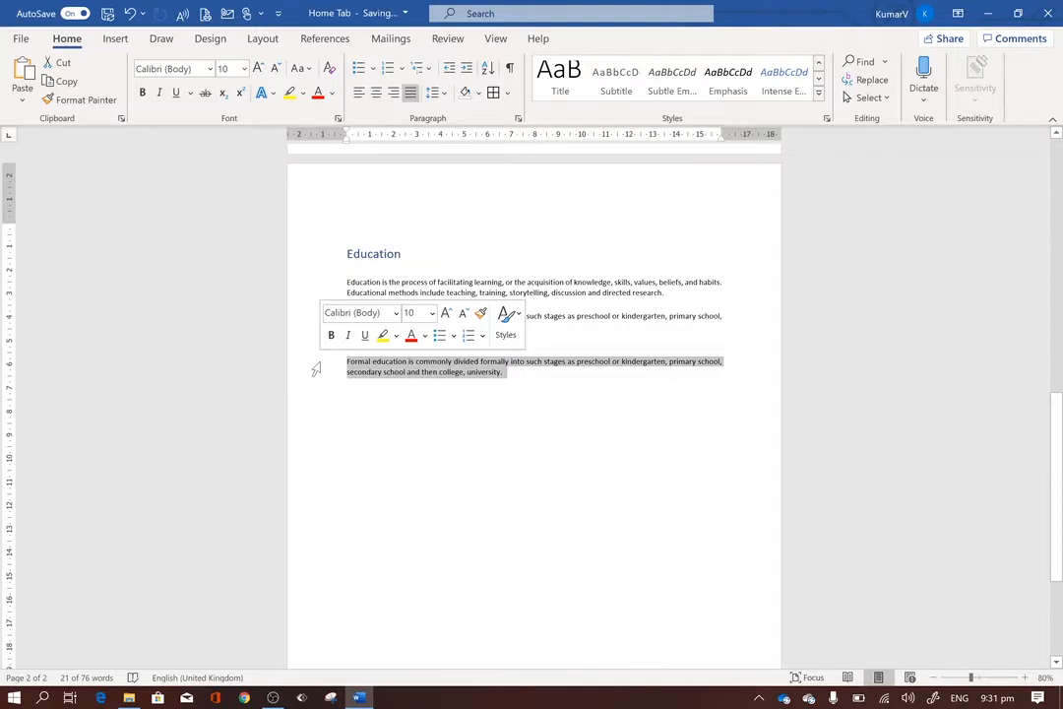
pyautogui.press('Delete')
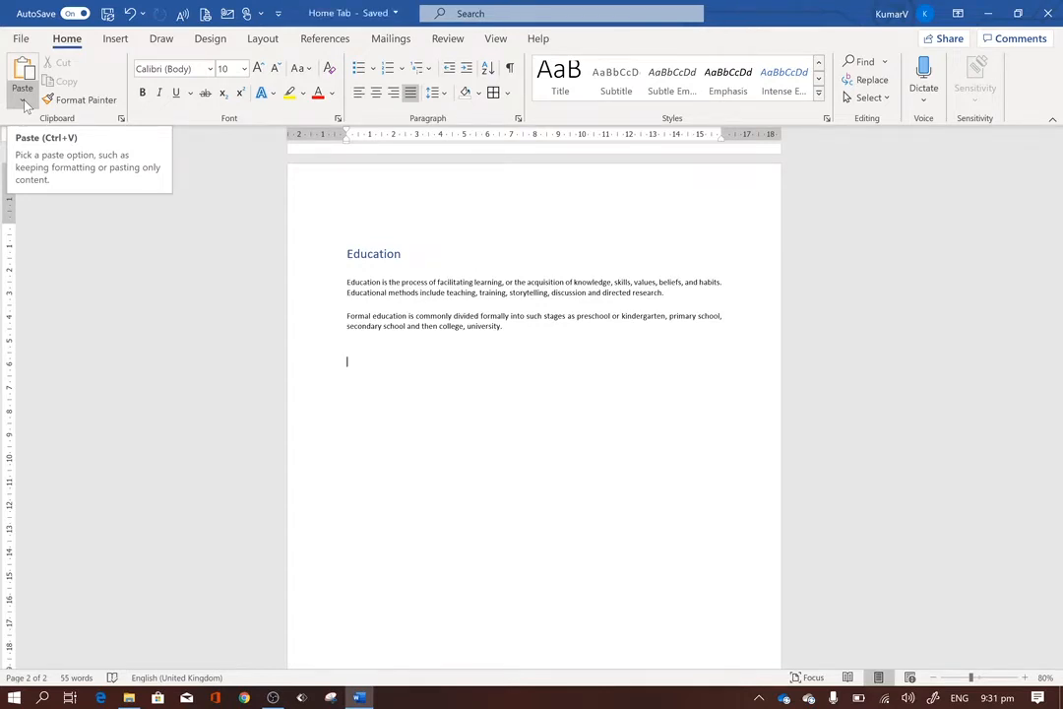
# Add blank lines after the "Formal education" paragraph and paste the copied paragraph below it as a Picture.
pyautogui.moveTo(503, 326); pyautogui.dragTo(349, 321)
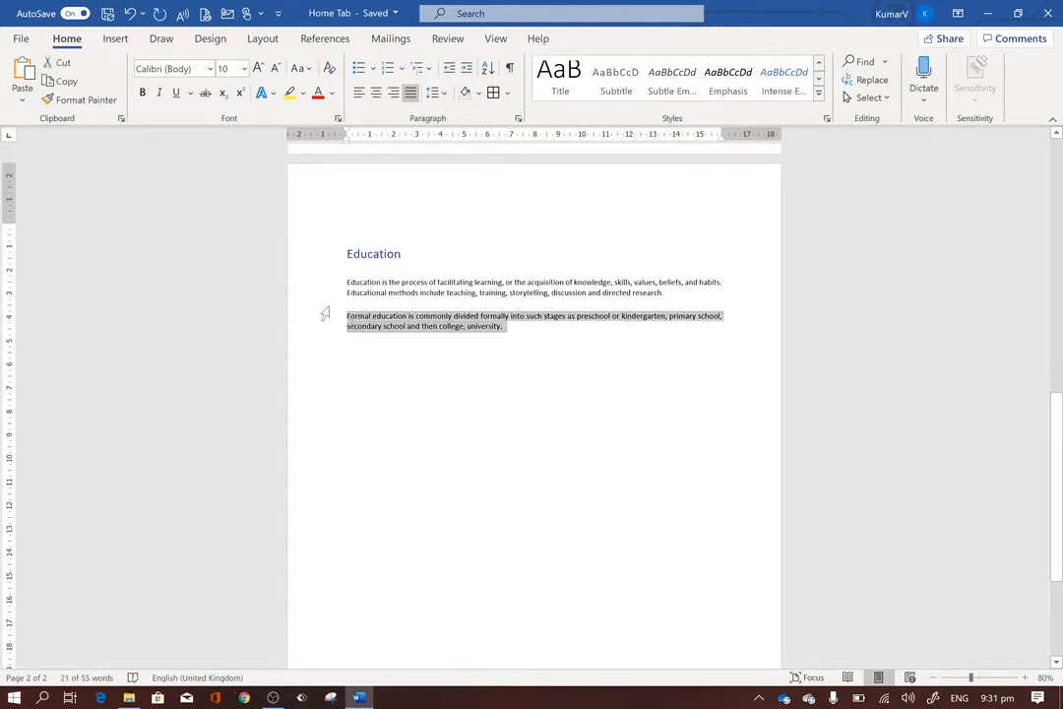
pyautogui.click(522, 337)
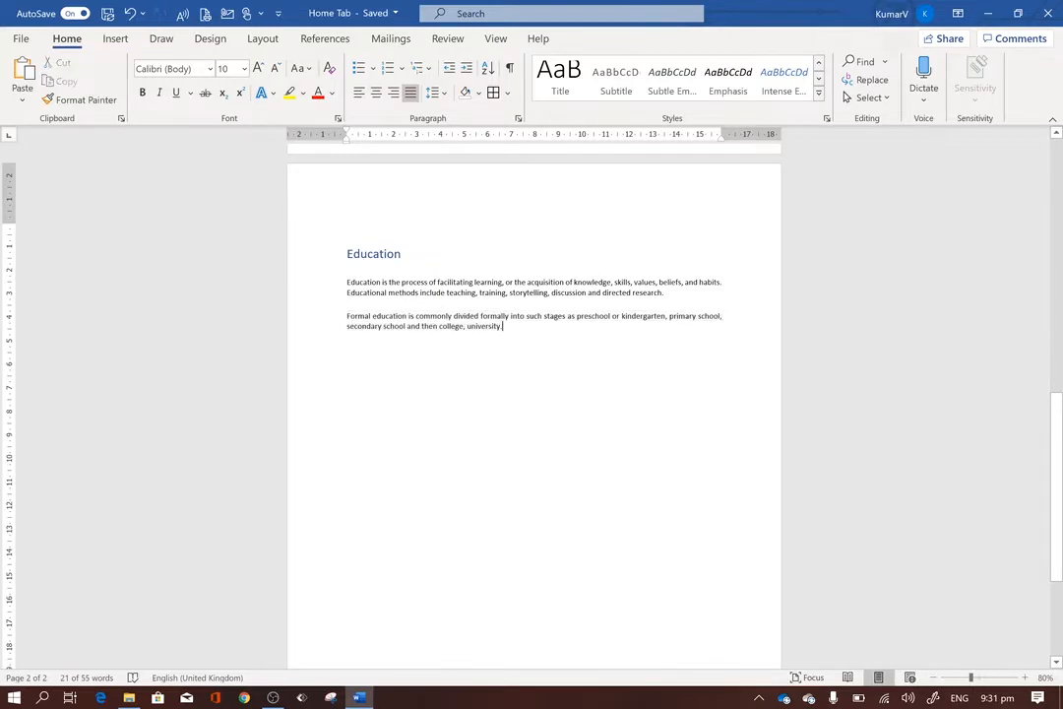
pyautogui.press('Return')
pyautogui.press('Return')
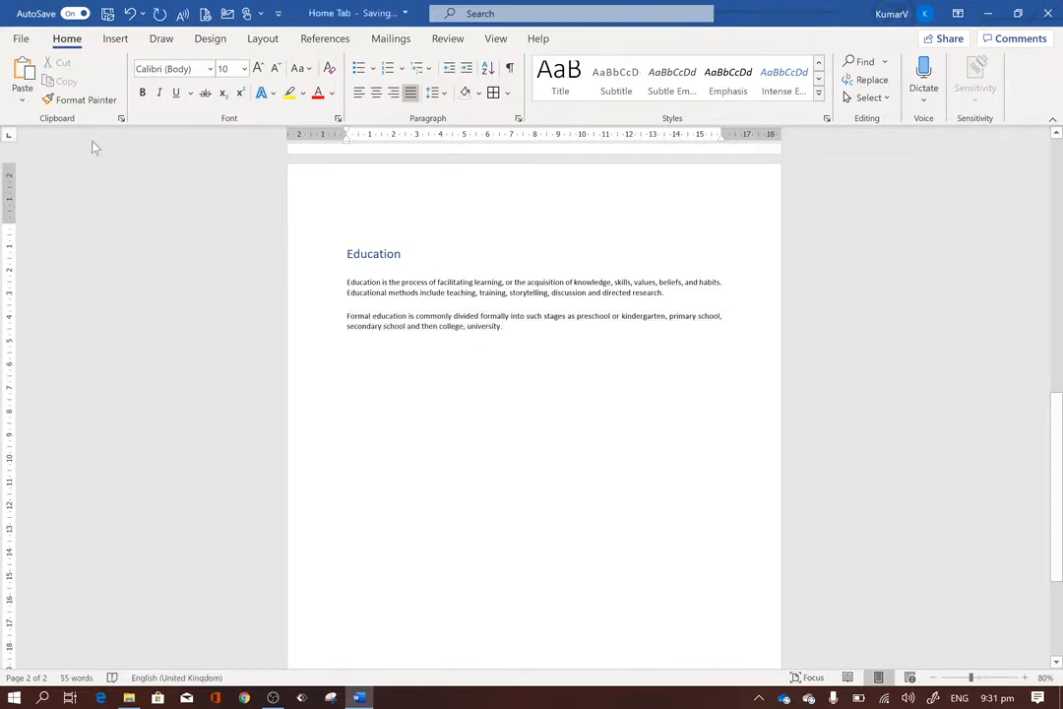
pyautogui.click(22, 99)
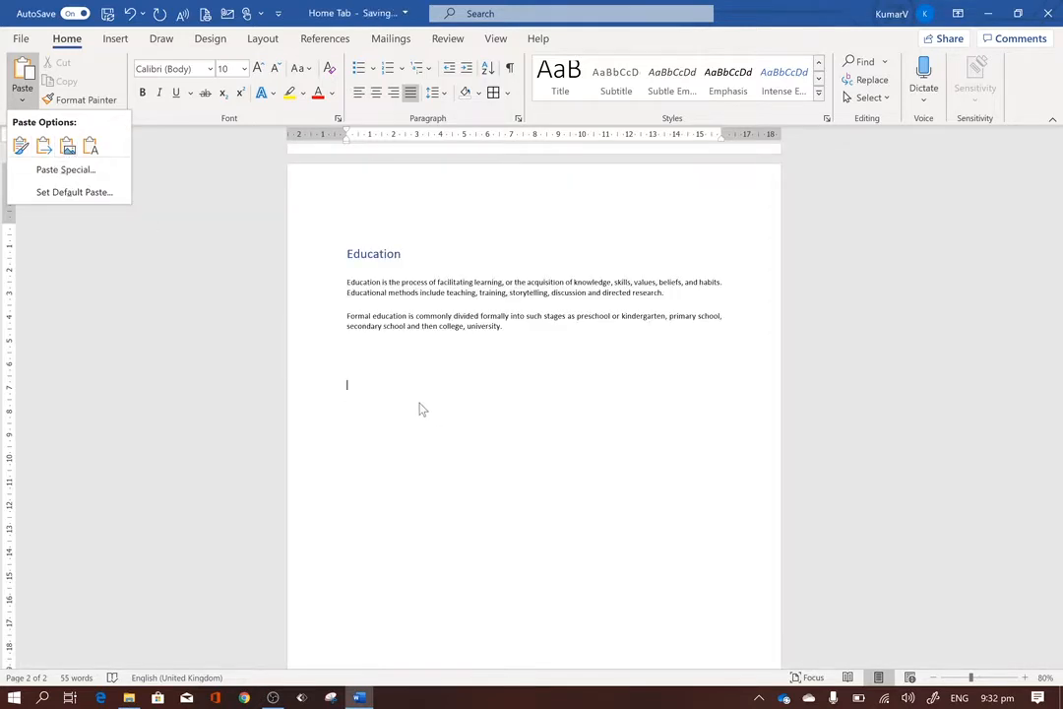
pyautogui.click(67, 147)
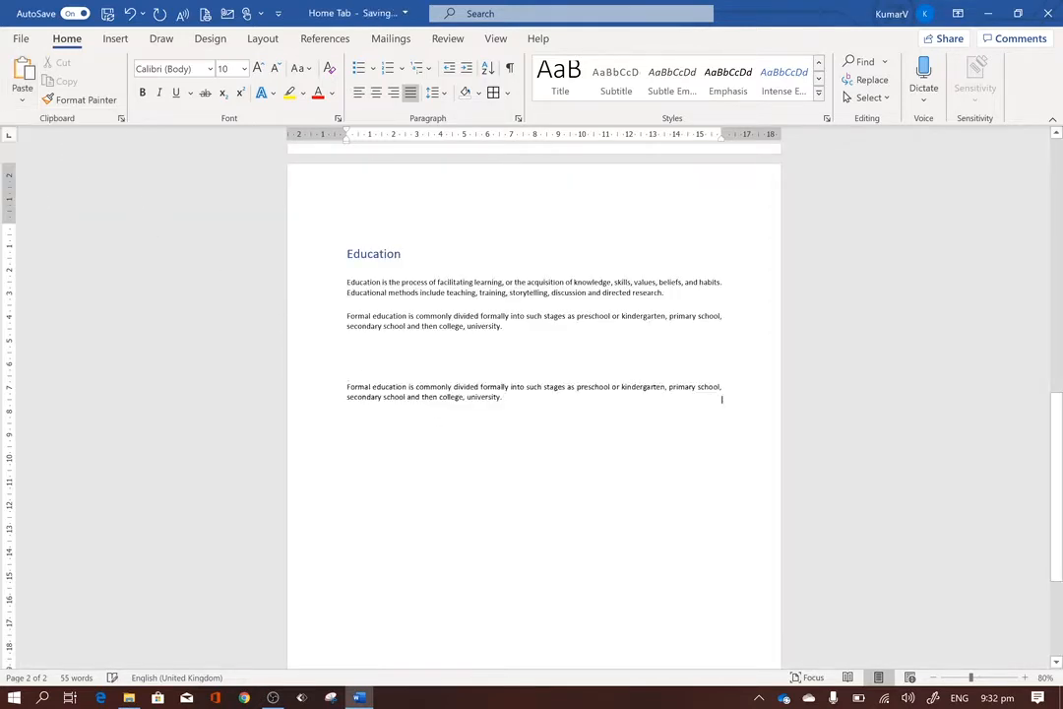
# Select the pasted picture of the paragraph and cut it from the page.
pyautogui.click(475, 391)
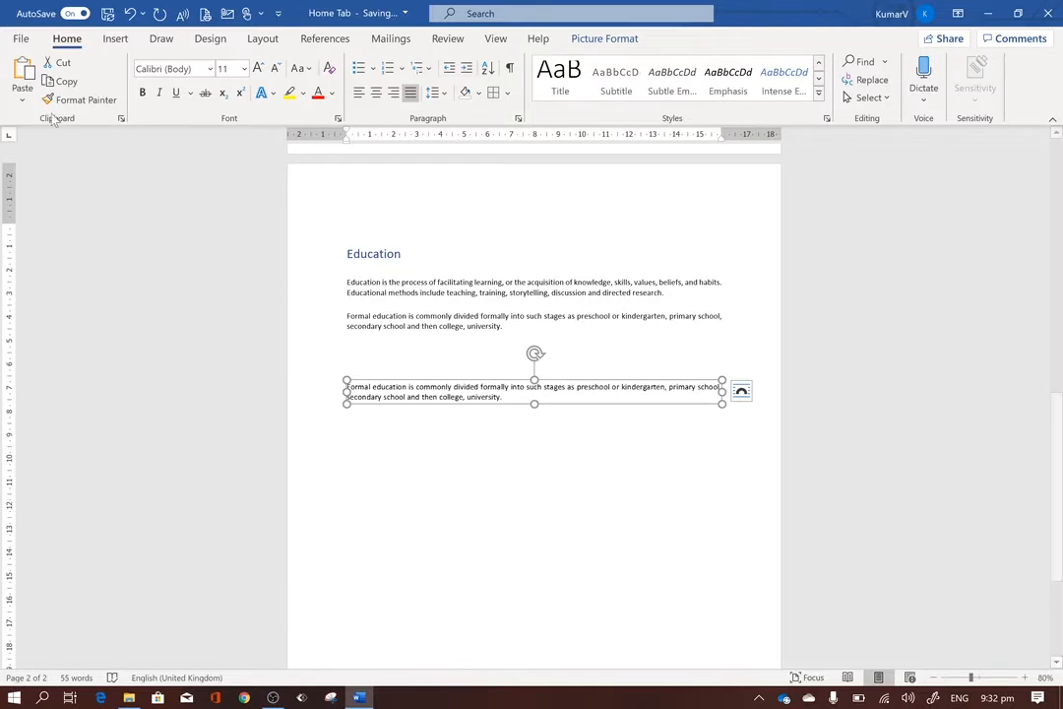
pyautogui.click(22, 99)
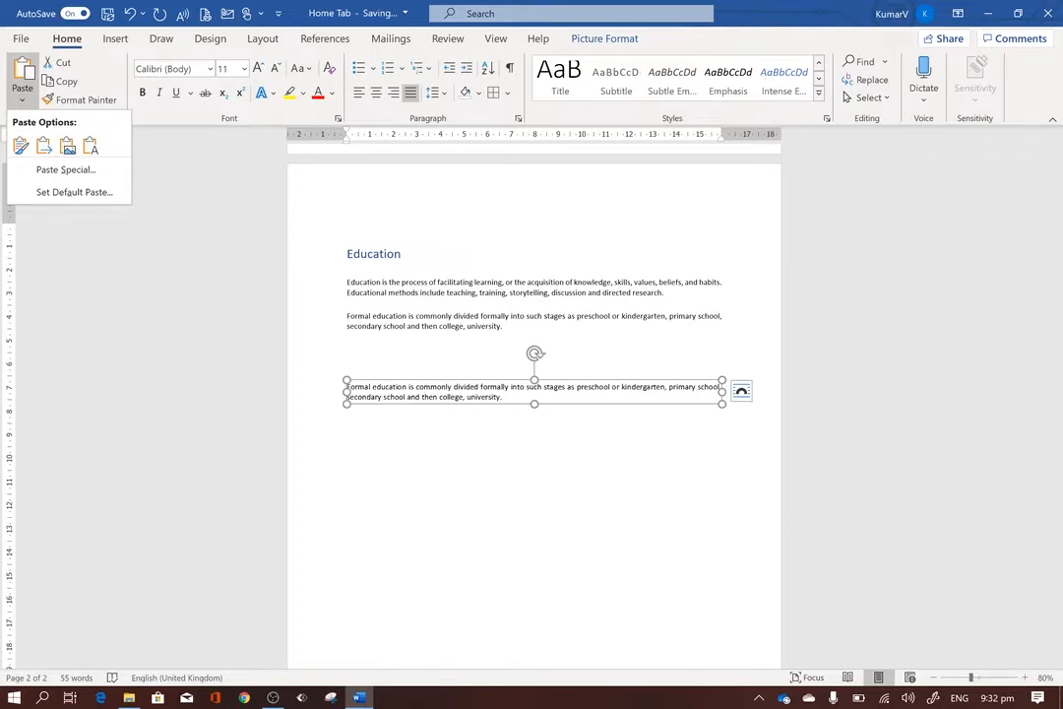
pyautogui.click(584, 395)
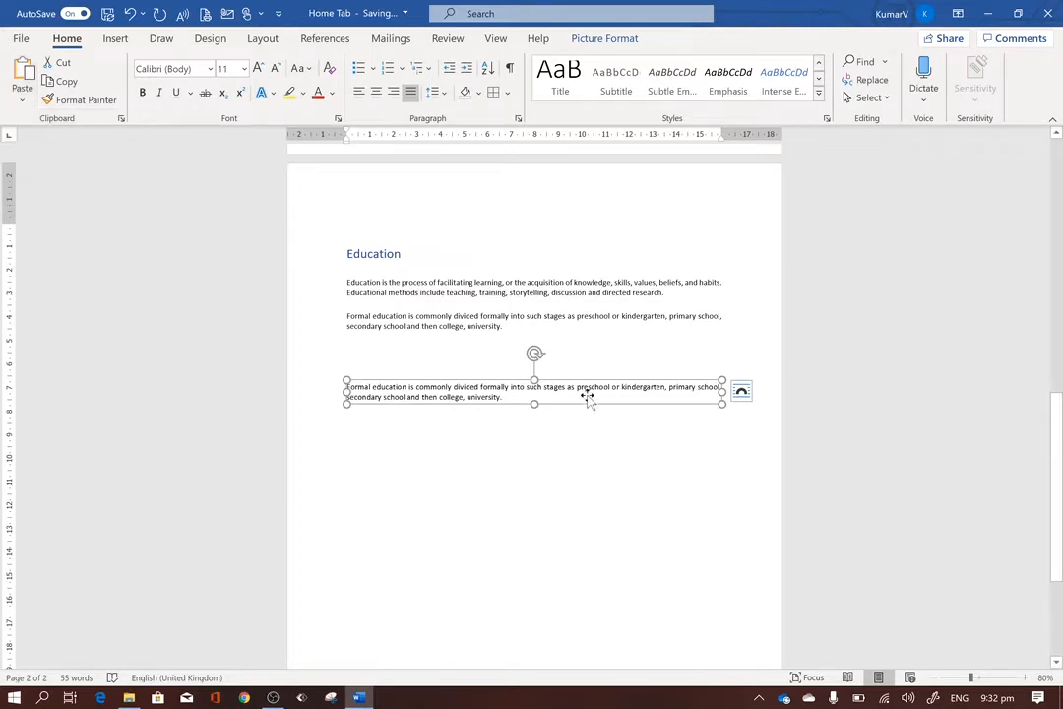
pyautogui.rightClick(580, 392)
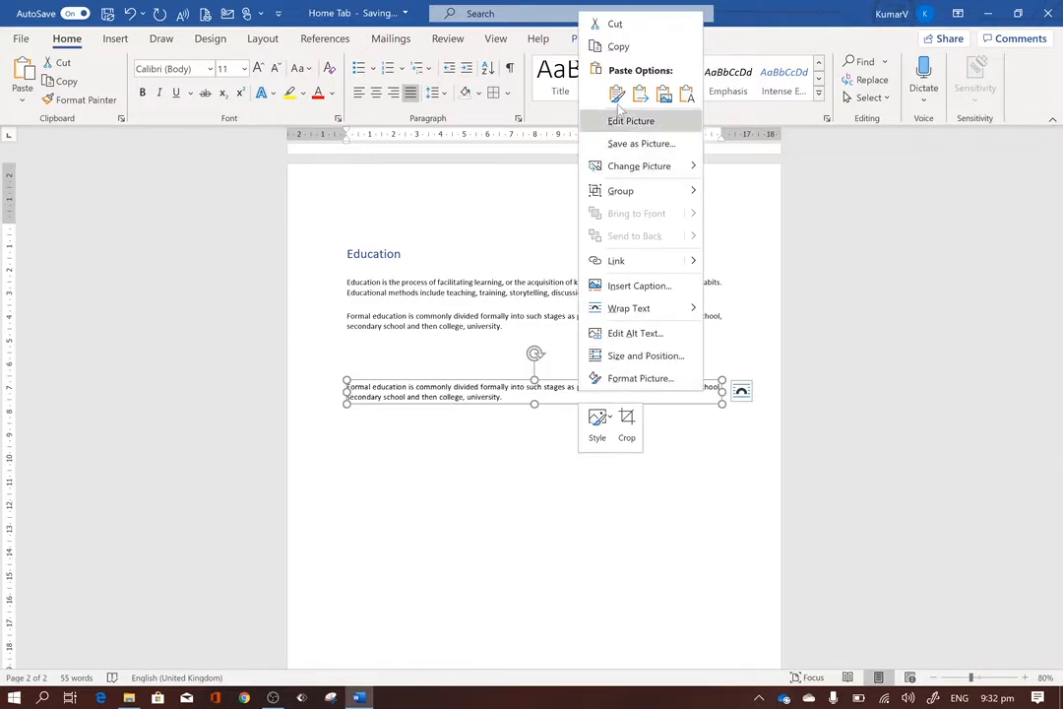
pyautogui.click(631, 27)
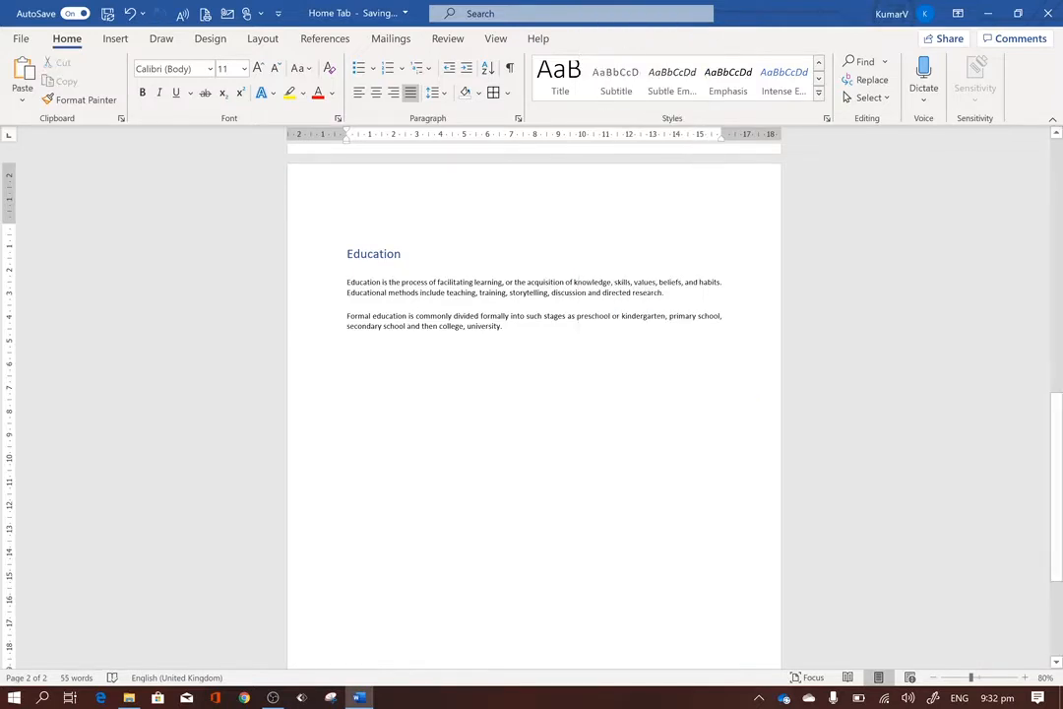
# Copy the "Formal education" paragraph and paste it below the original, after some blank lines, using Keep Text Only.
pyautogui.moveTo(504, 327); pyautogui.dragTo(332, 327)
pyautogui.hotkey('ctrl', 'c')
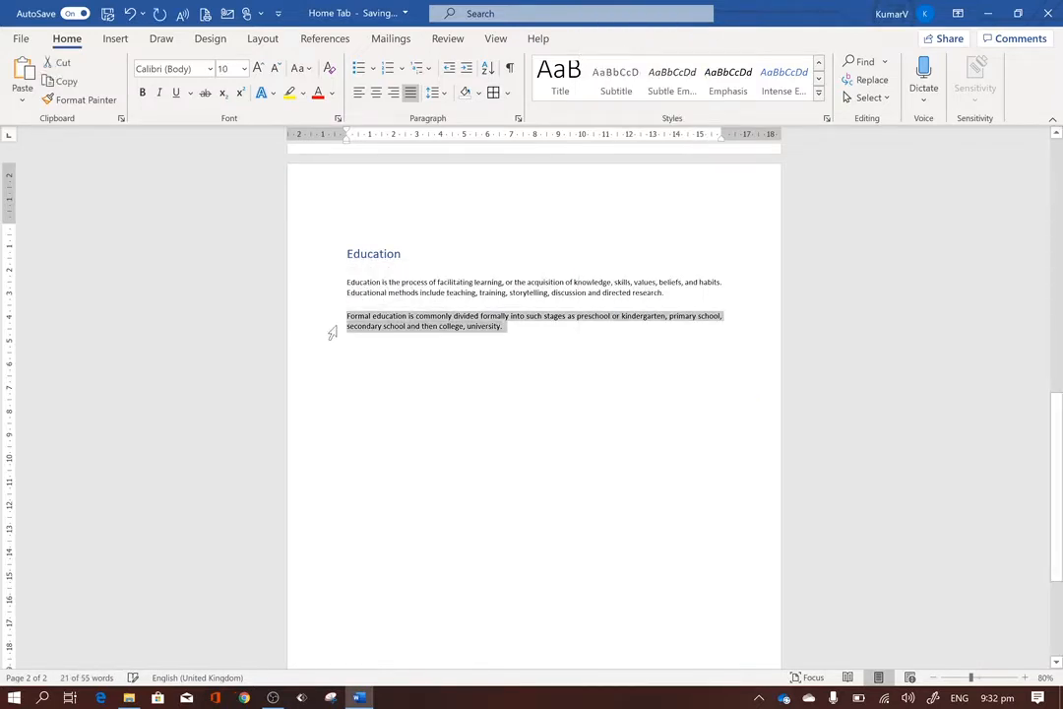
pyautogui.click(20, 99)
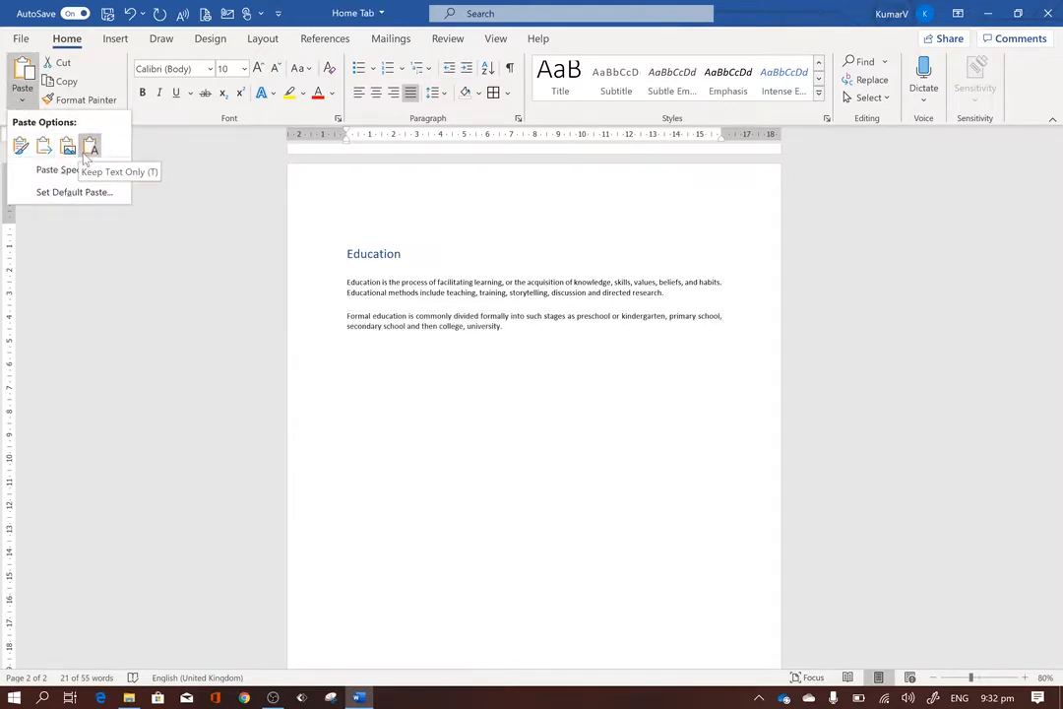
pyautogui.click(521, 329)
pyautogui.click(512, 329)
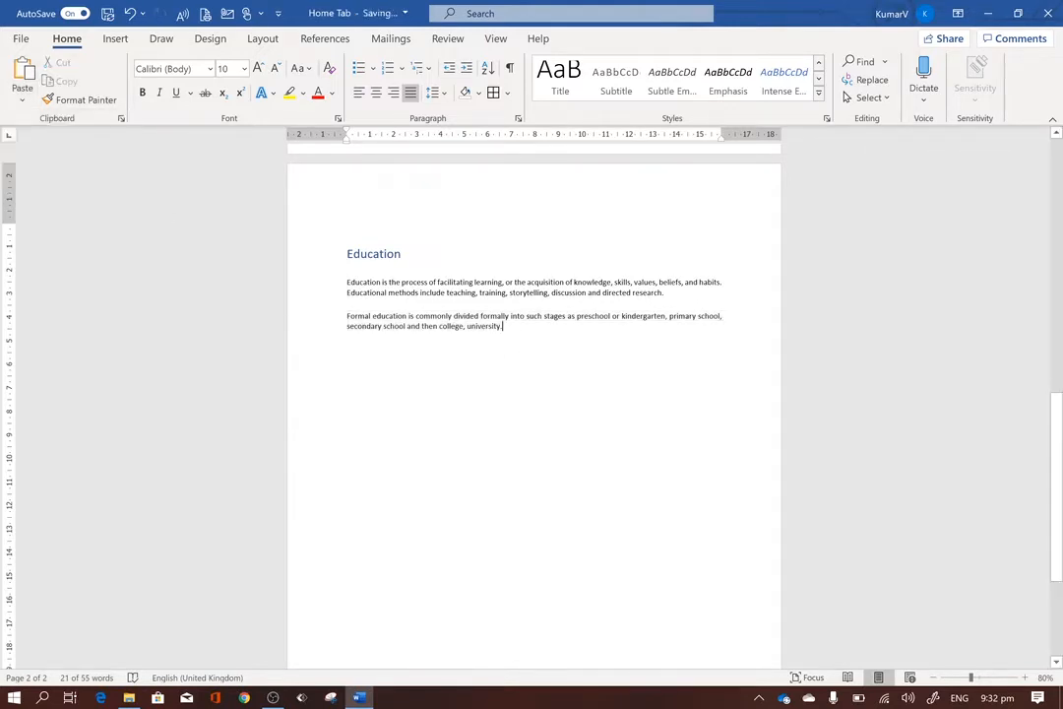
pyautogui.press('Return')
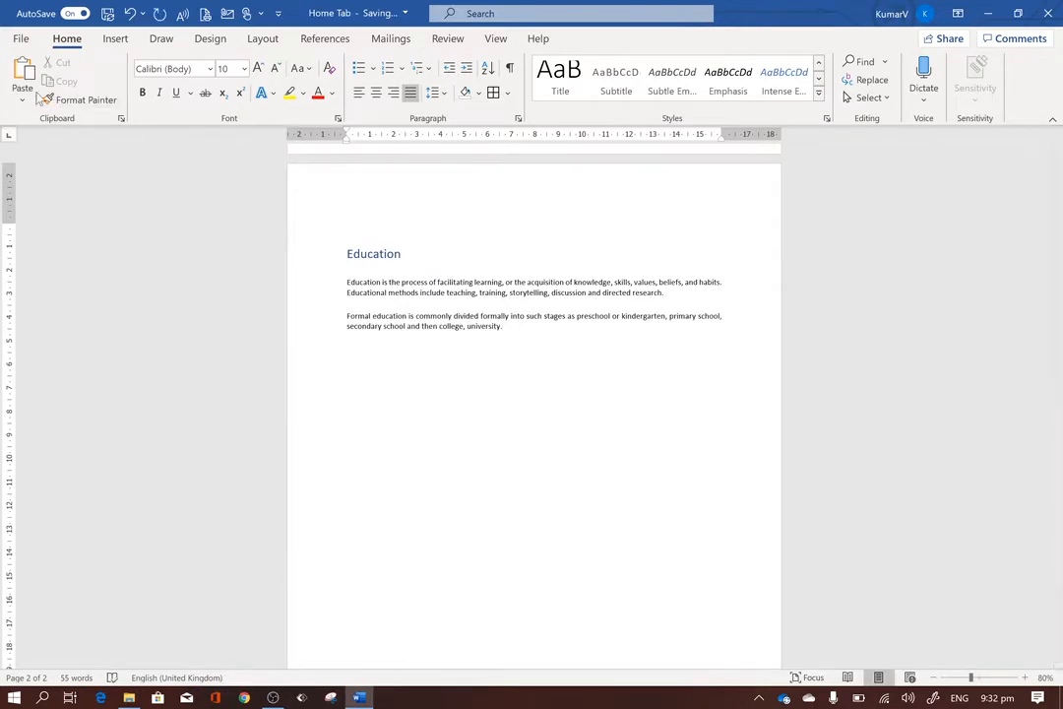
pyautogui.click(21, 93)
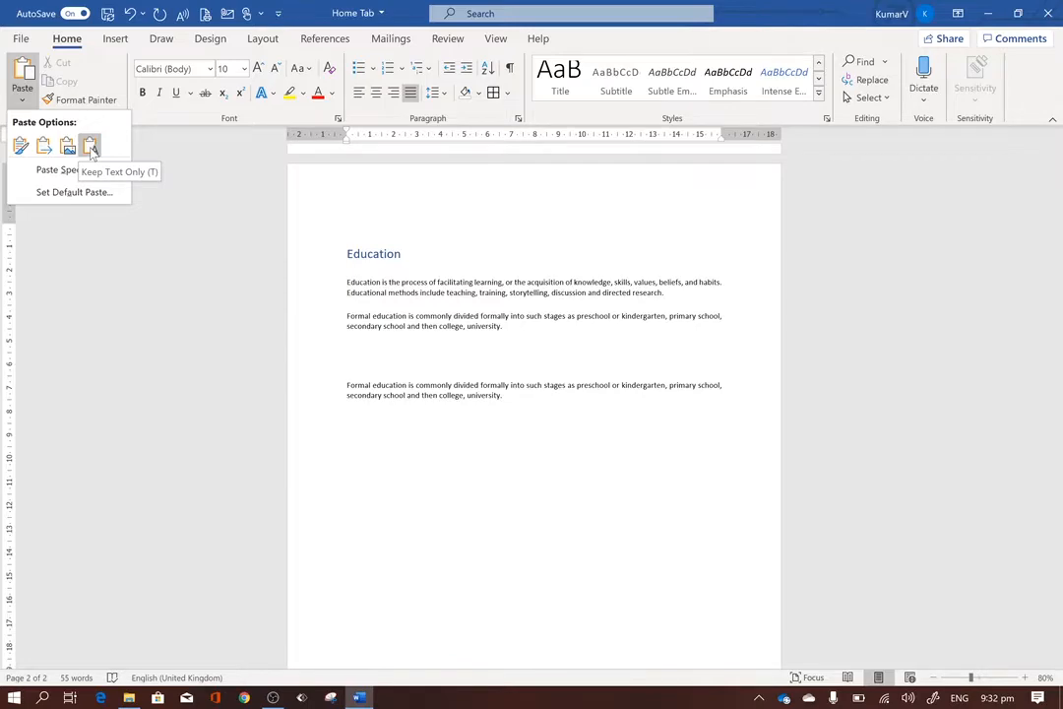
pyautogui.click(90, 148)
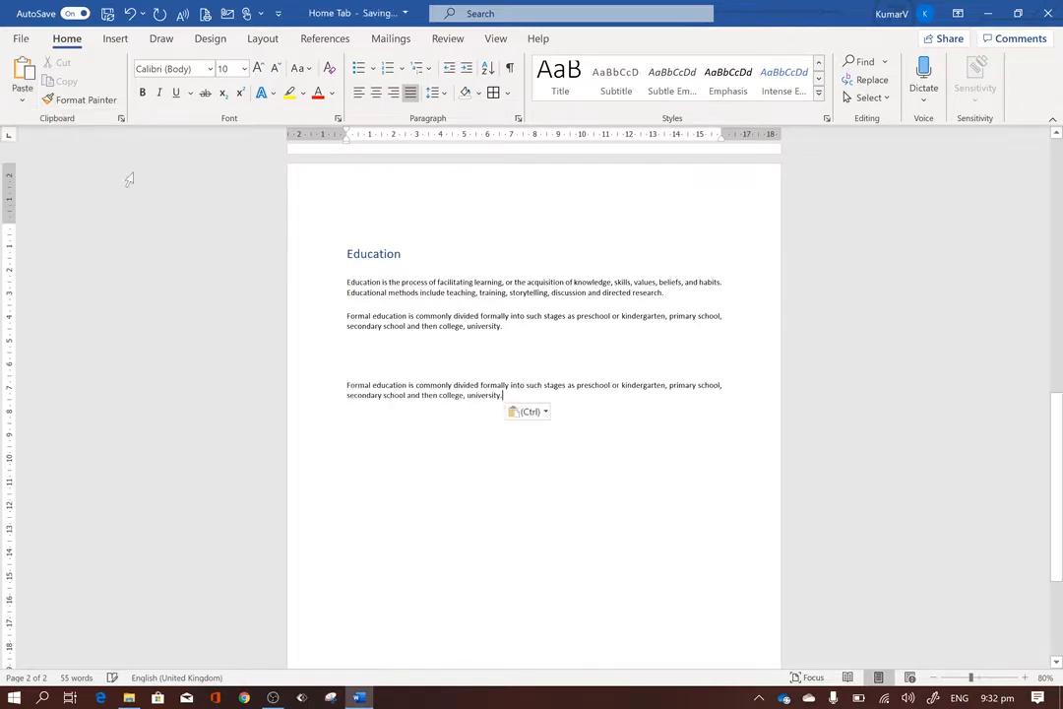
pyautogui.scroll(4, 535, 385)
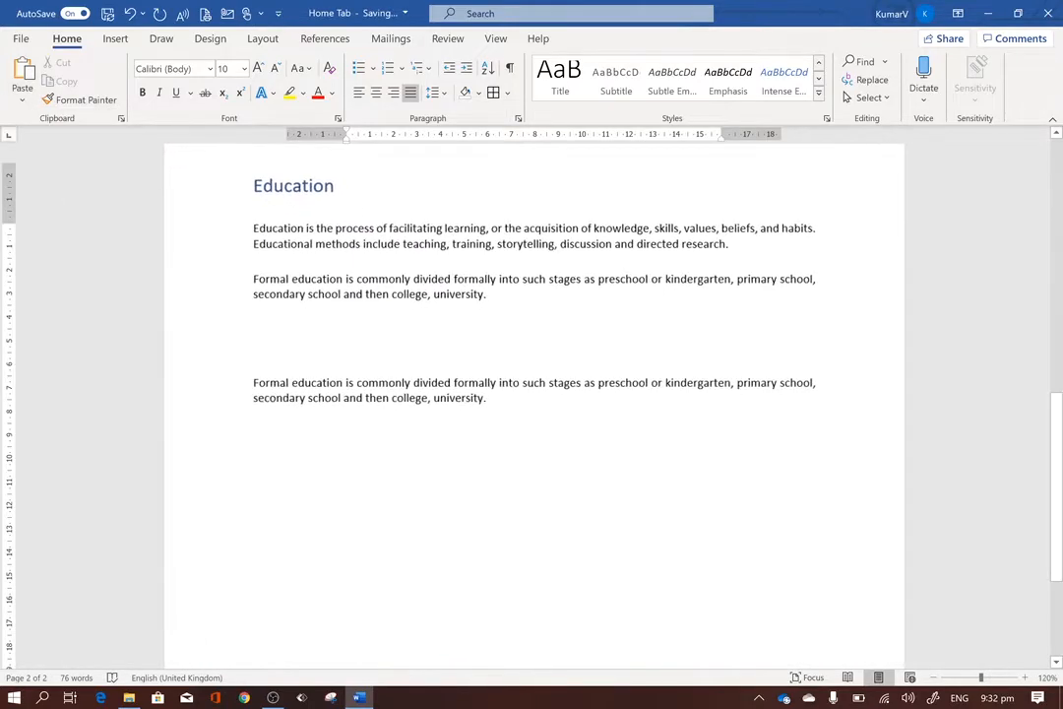
pyautogui.scroll(-2, 535, 384)
# Remove an extra blank line above the pasted "Formal education" duplicate and delete the duplicate's text.
pyautogui.click(301, 369)
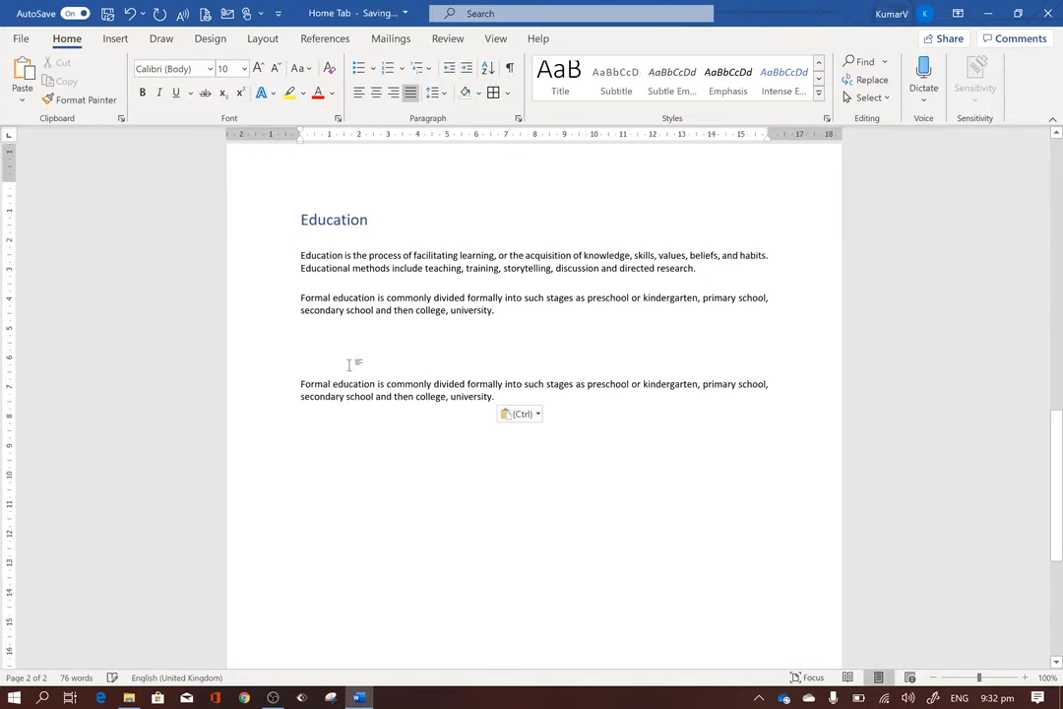
pyautogui.press('BackSpace')
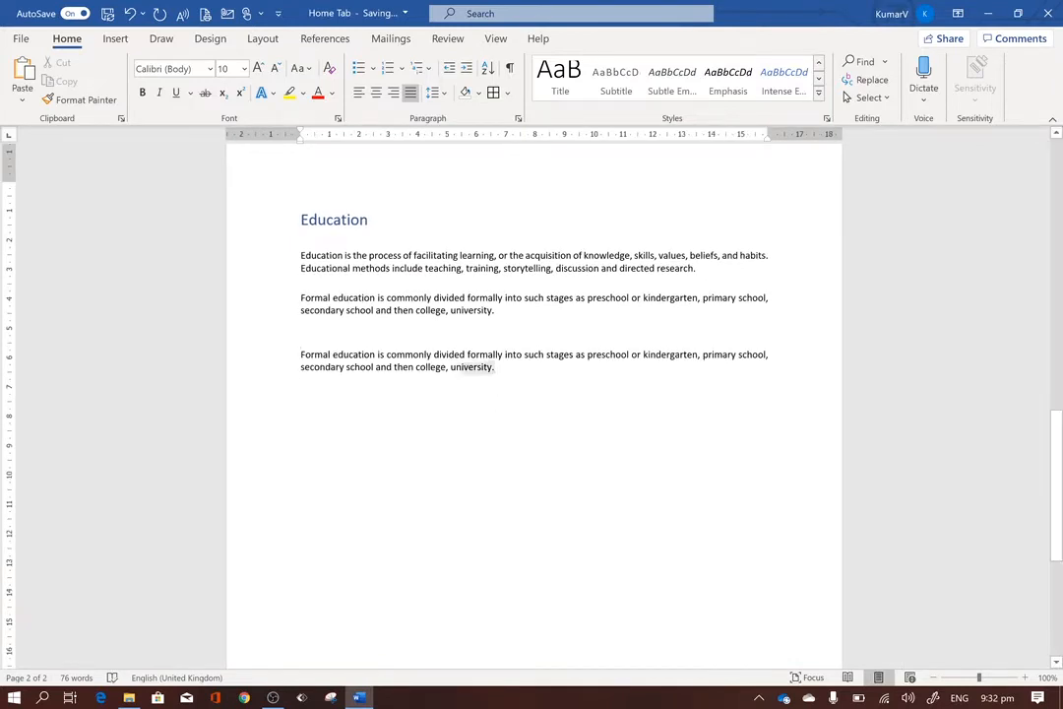
pyautogui.moveTo(492, 367); pyautogui.dragTo(295, 356)
pyautogui.press('Delete')
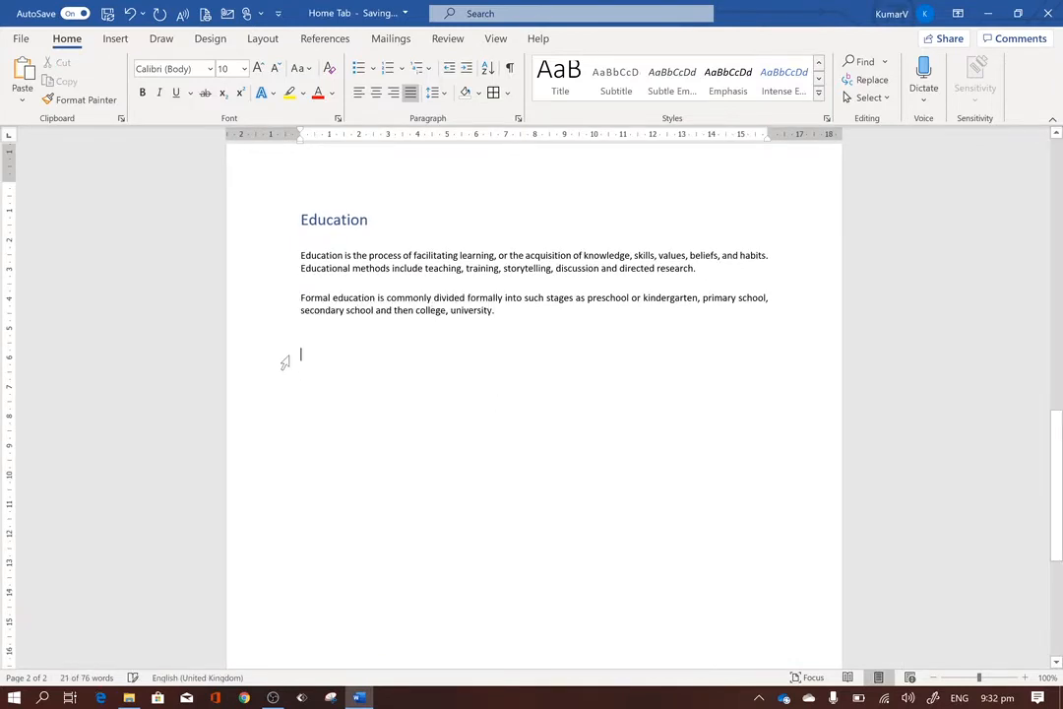
# Select the remaining "Formal education" paragraph and change its font to Arial Black.
pyautogui.scroll(2, 283, 360)
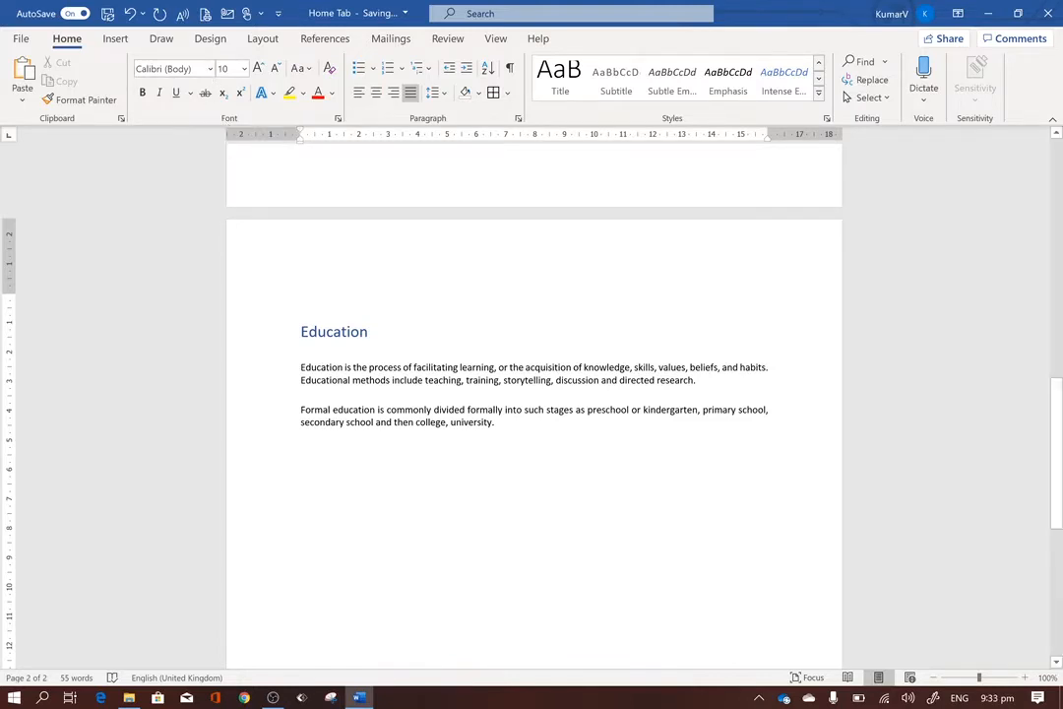
pyautogui.moveTo(494, 421); pyautogui.dragTo(300, 409)
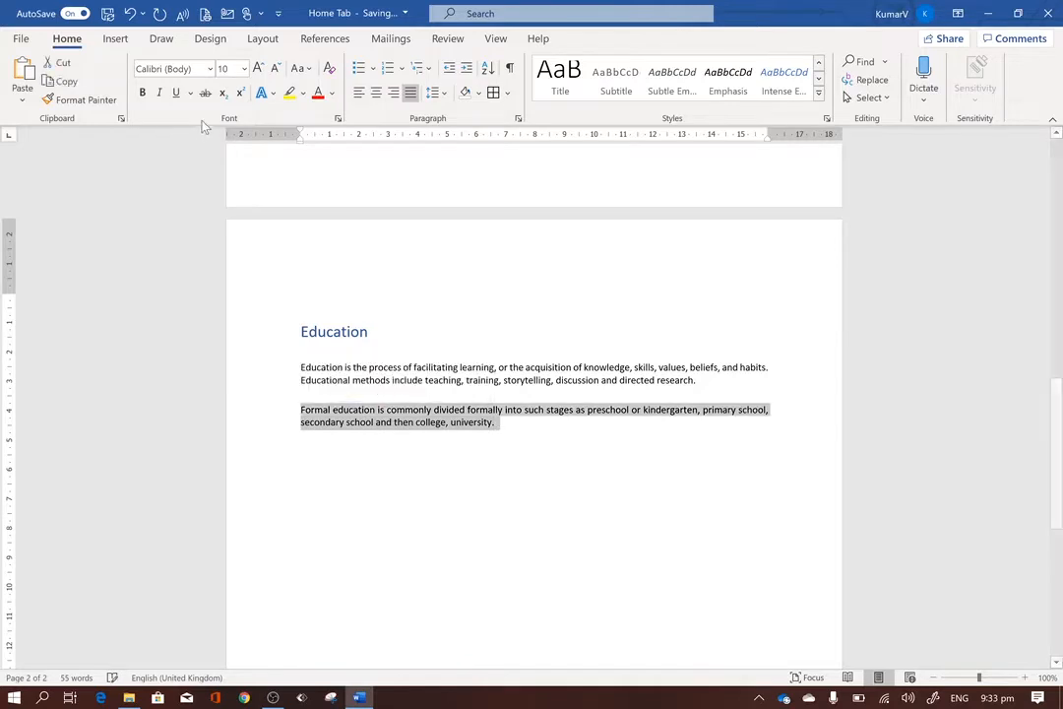
pyautogui.click(209, 69)
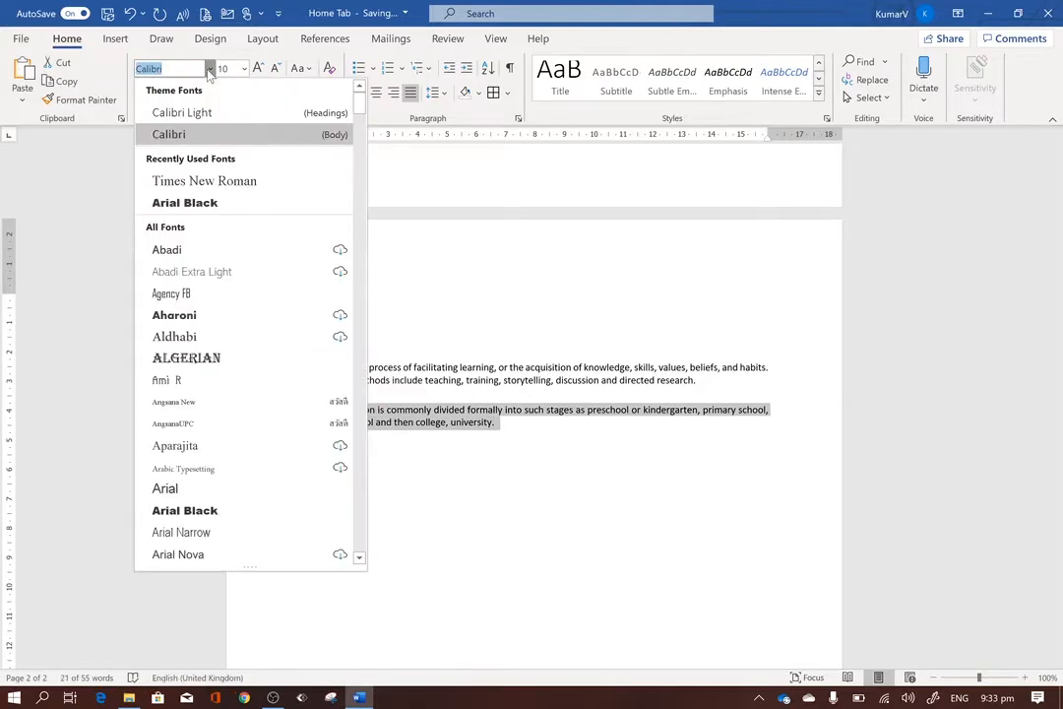
pyautogui.click(186, 204)
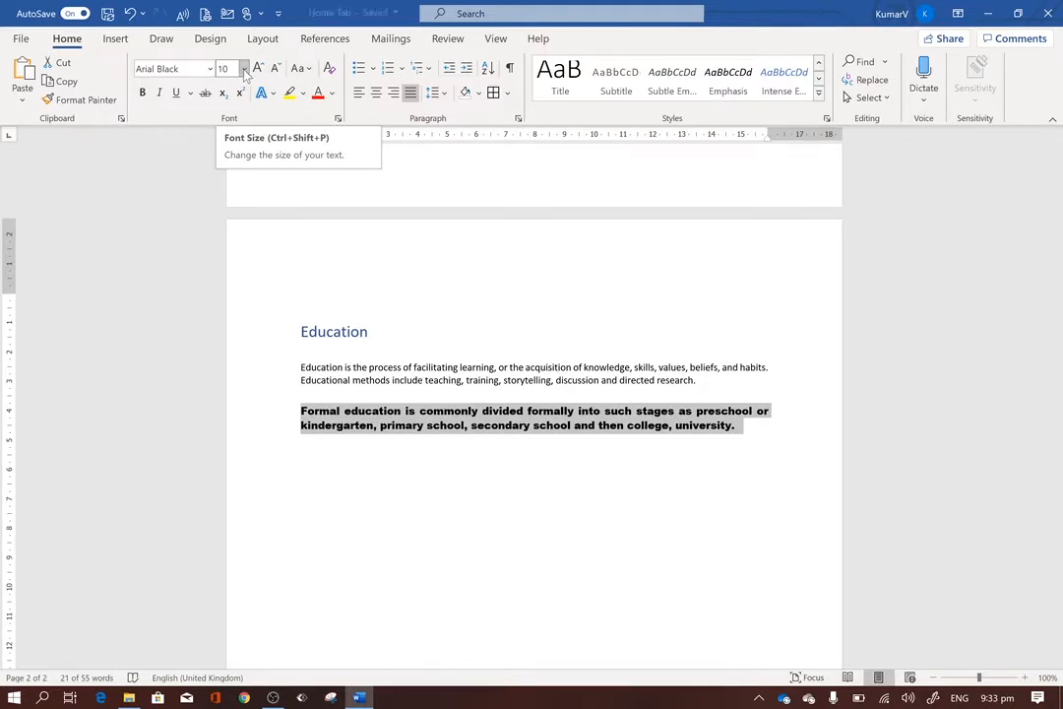
# Try font size 20 on the "Formal education" paragraph, and settle on size 12.
pyautogui.click(244, 71)
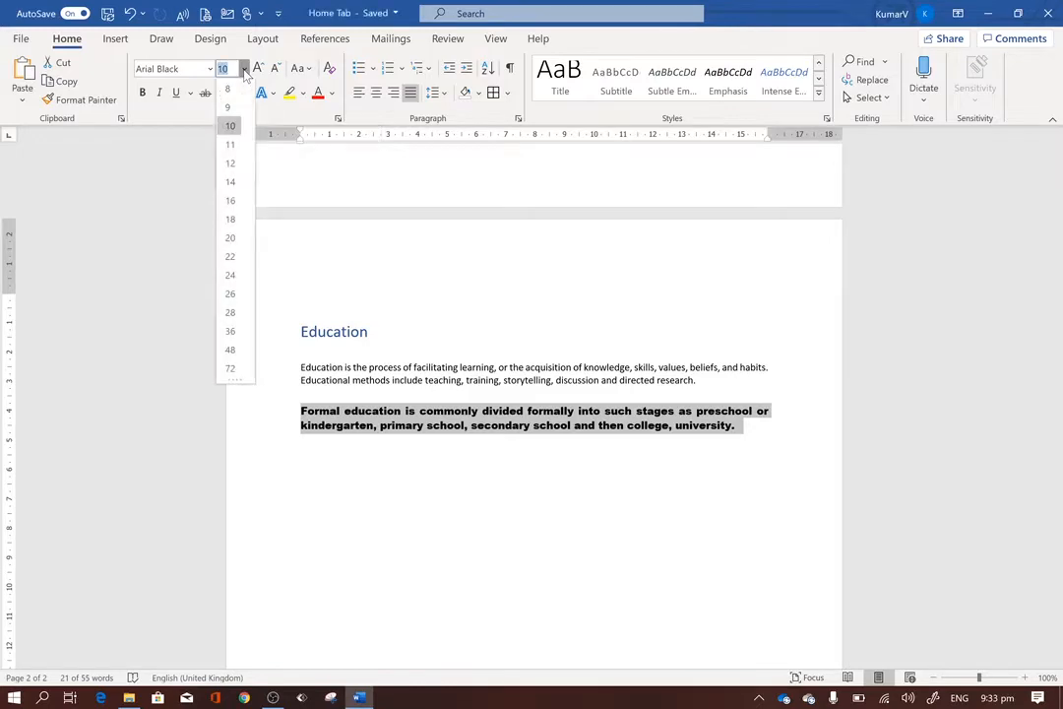
pyautogui.click(229, 240)
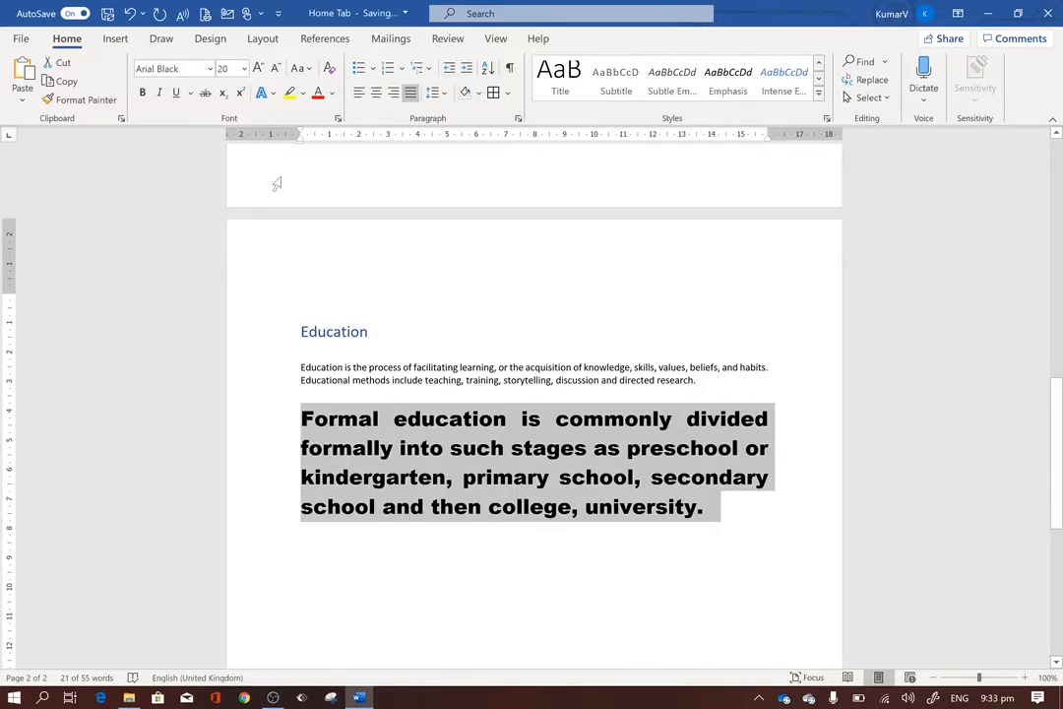
pyautogui.click(244, 71)
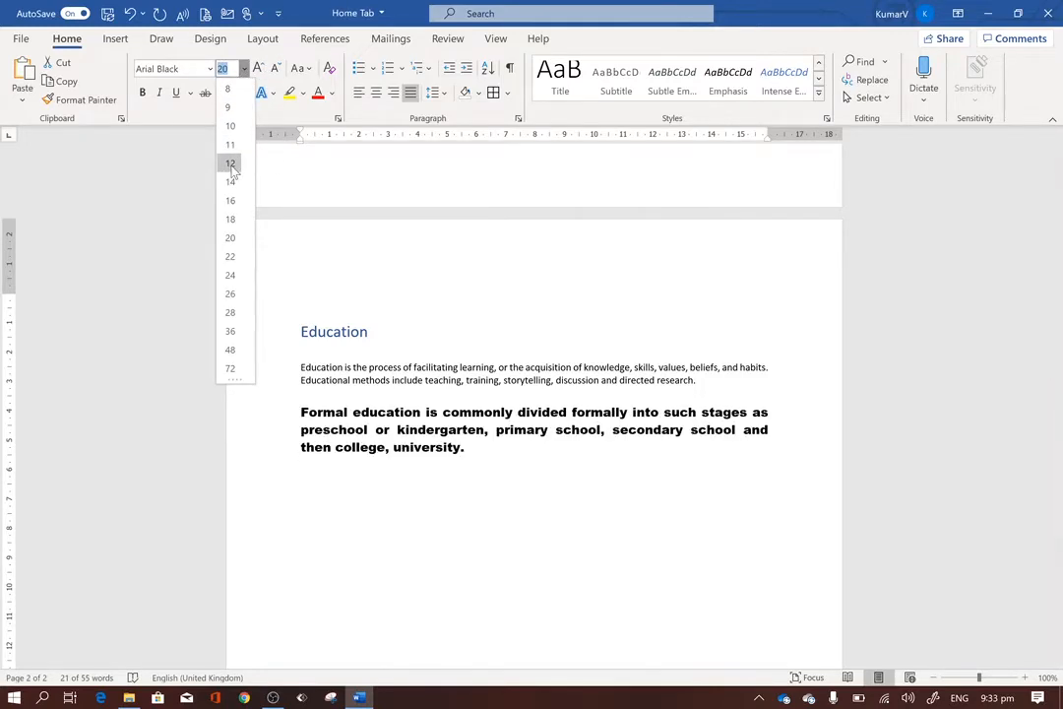
pyautogui.click(230, 164)
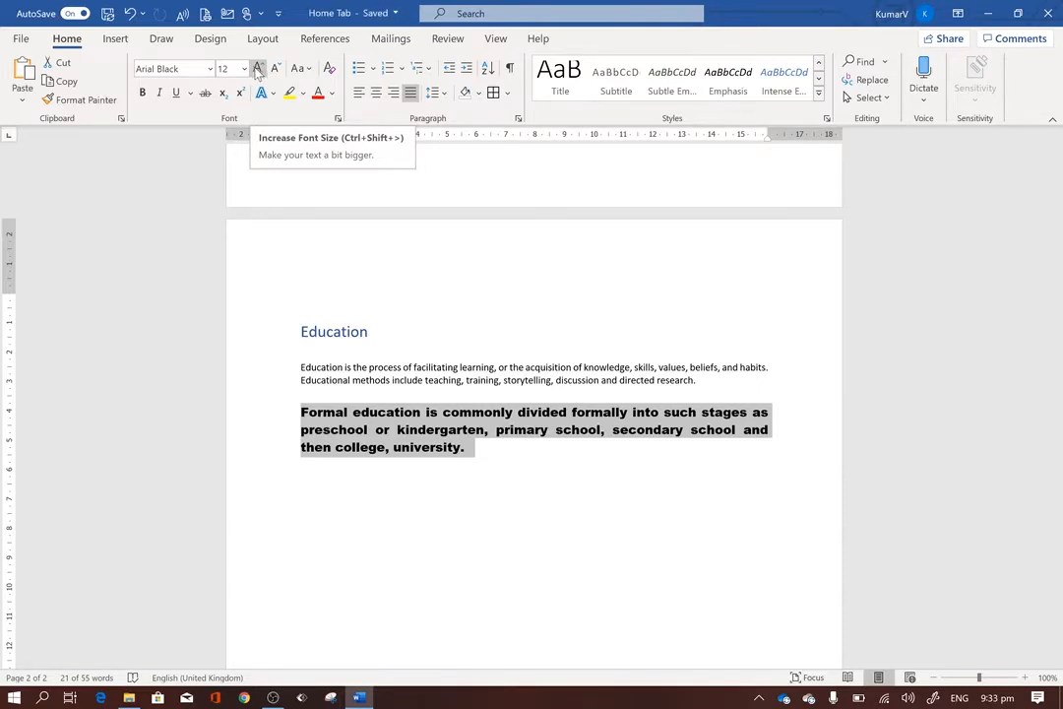
# Increase the selected paragraph's font size one increment at a time to 18, and decrease it the same way to 12.
pyautogui.click(257, 69)
pyautogui.click(257, 69)
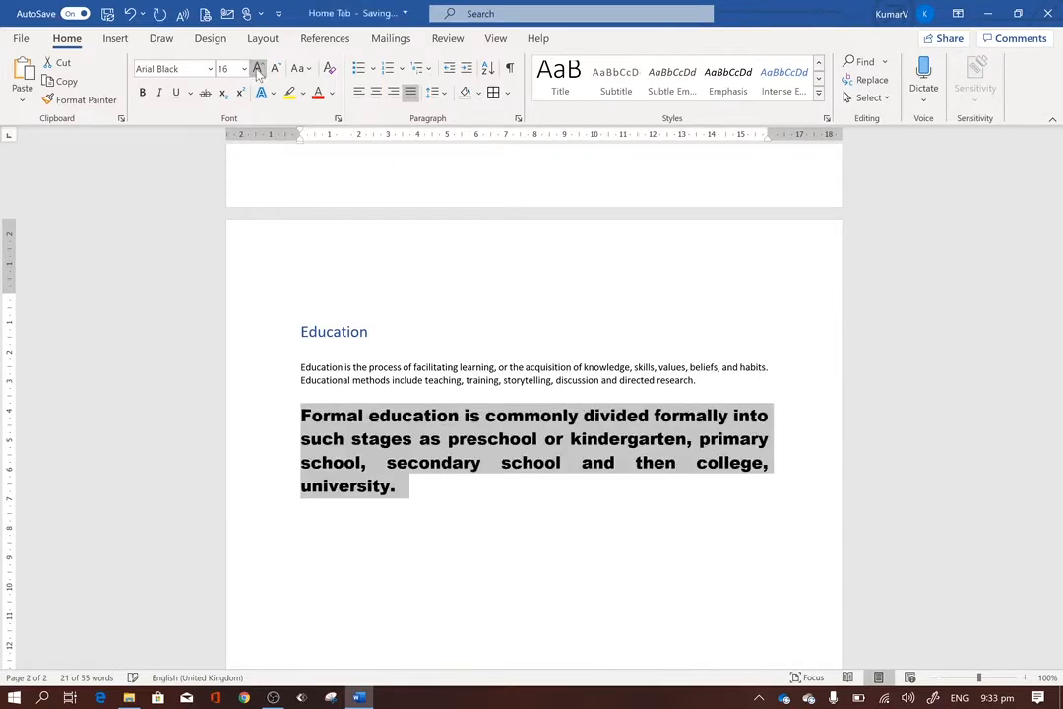
pyautogui.click(256, 69)
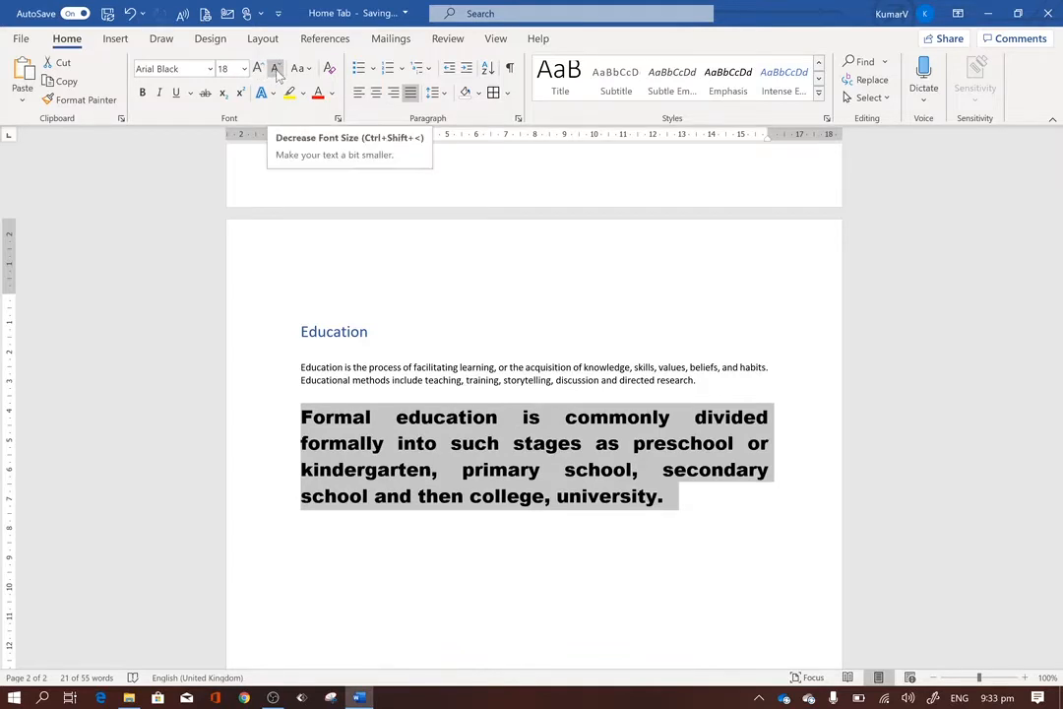
pyautogui.click(276, 71)
pyautogui.click(276, 71)
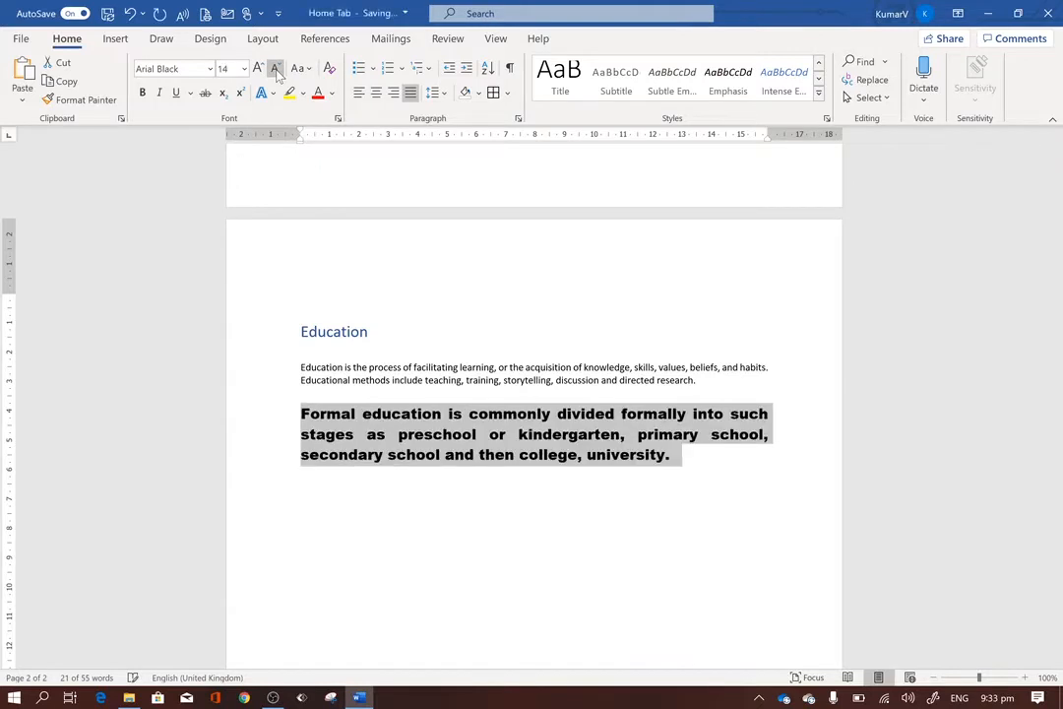
pyautogui.click(277, 71)
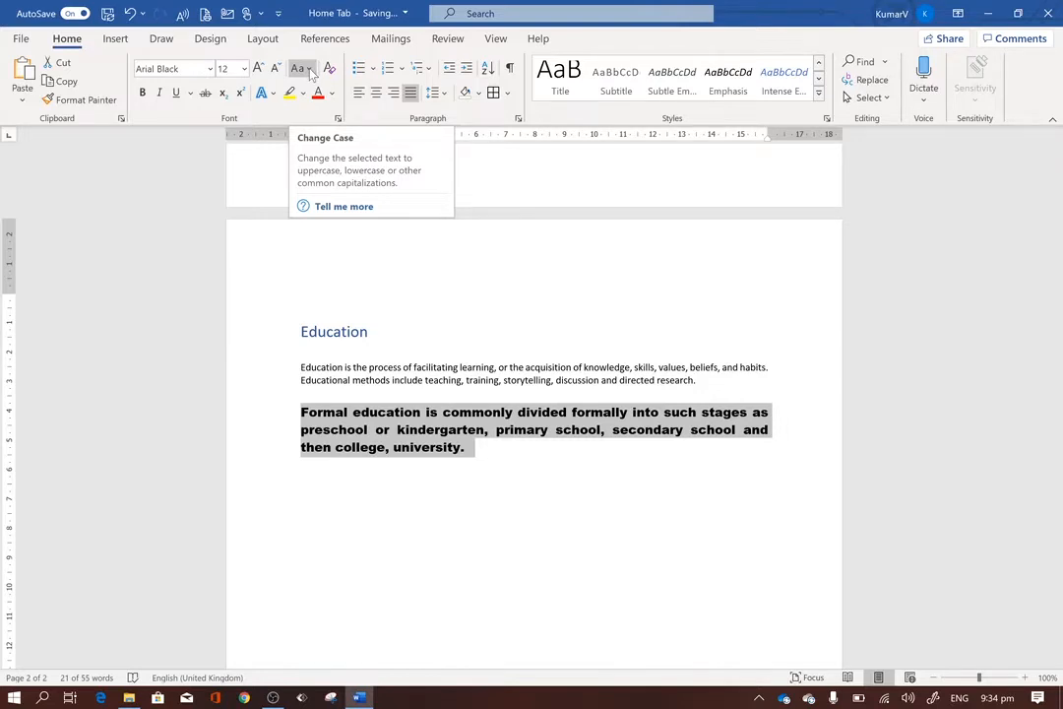
# Convert the selected "Formal education" paragraph to UPPERCASE and deselect it.
pyautogui.click(309, 71)
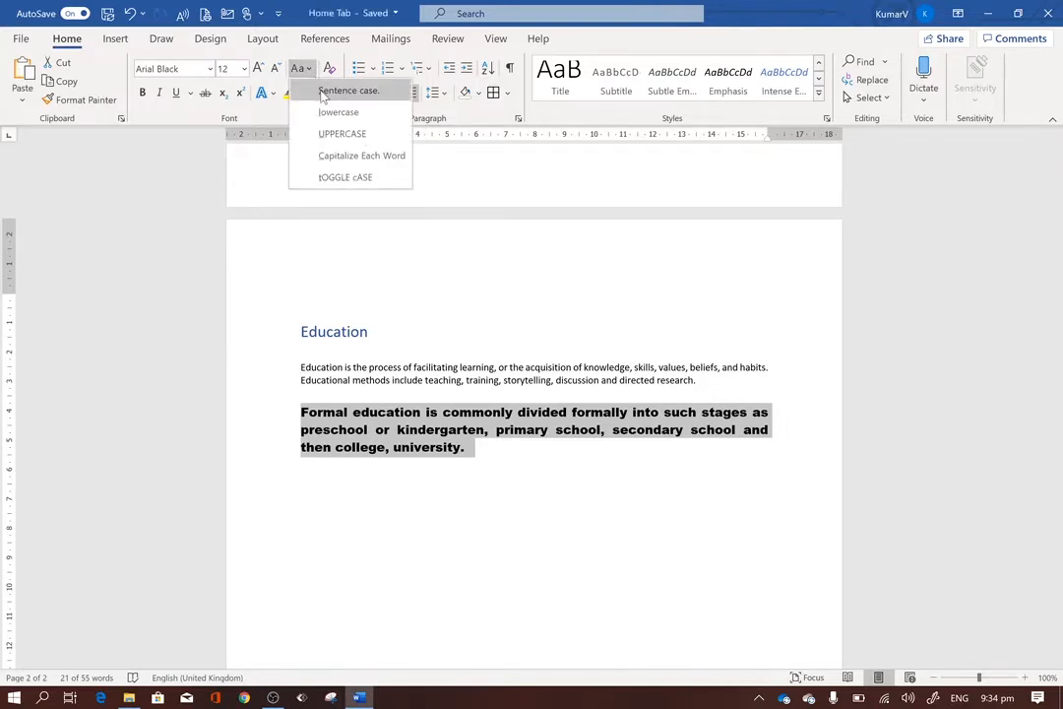
pyautogui.click(337, 136)
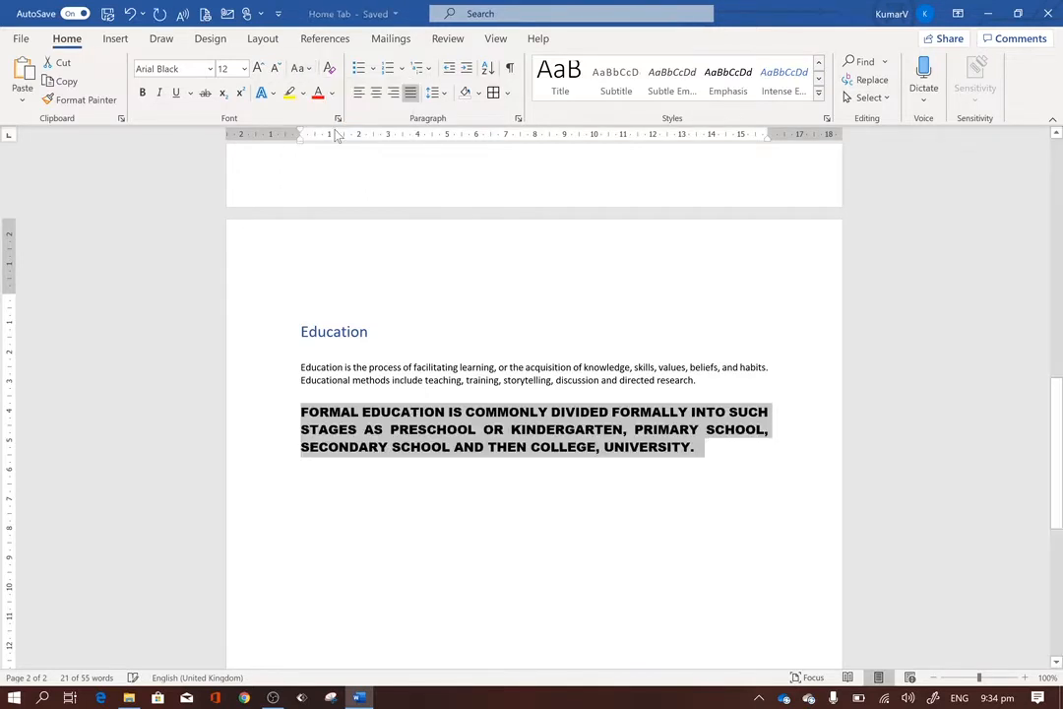
pyautogui.click(697, 449)
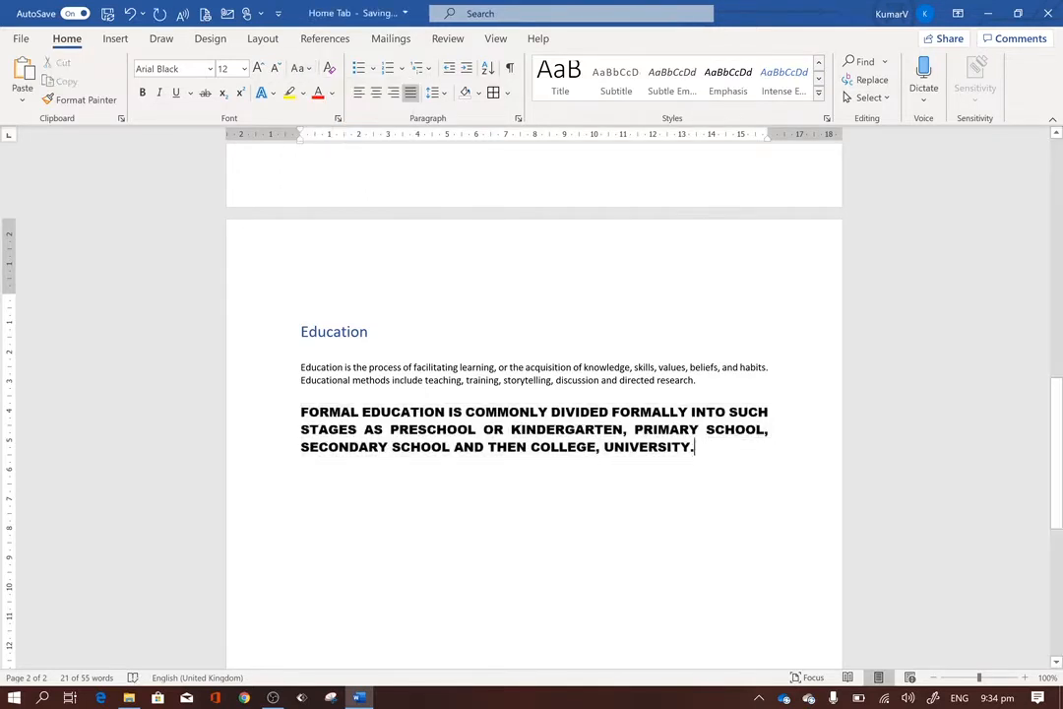
# Reselect the whole uppercase paragraph and convert it to lowercase.
pyautogui.moveTo(696, 449); pyautogui.dragTo(302, 413)
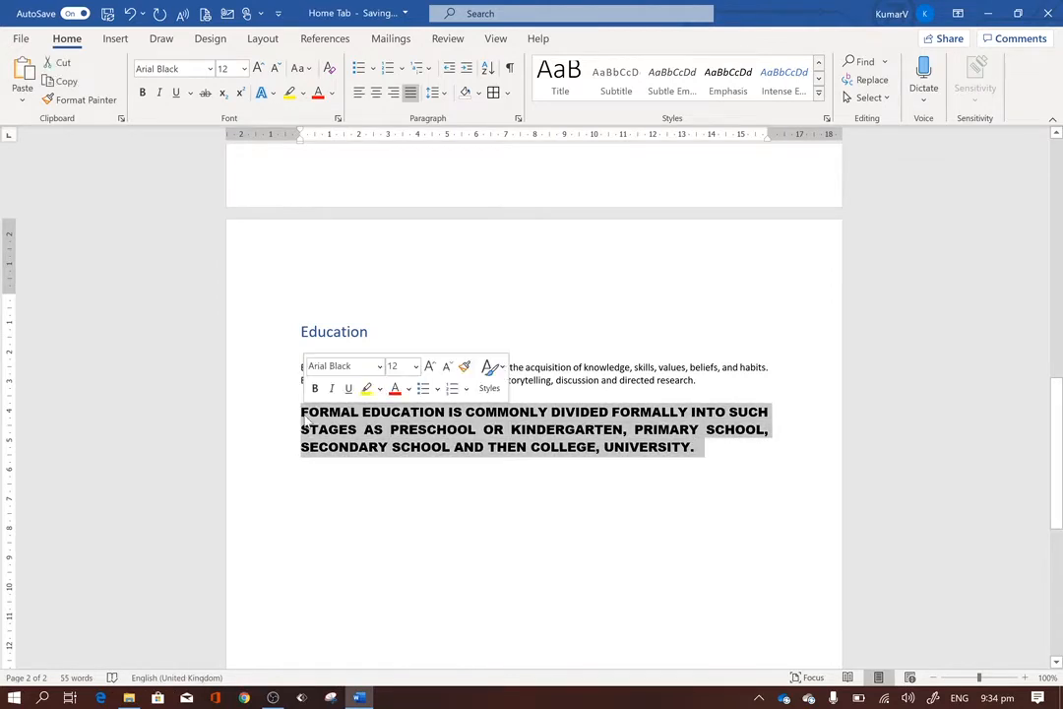
pyautogui.click(303, 68)
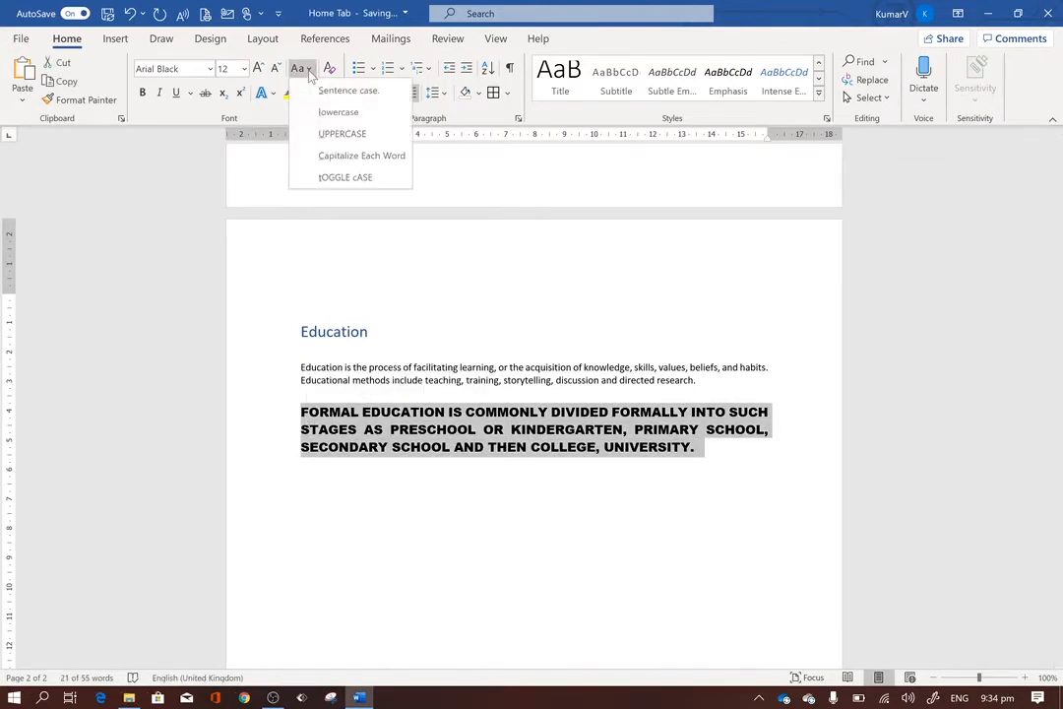
pyautogui.click(339, 112)
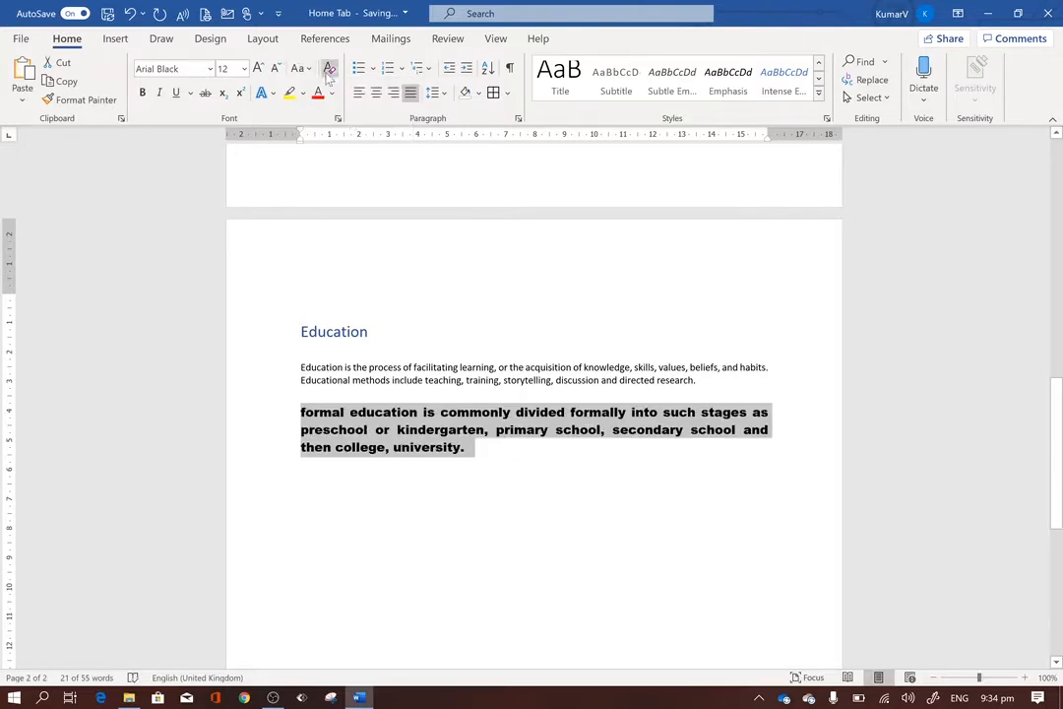
# Apply Capitalize Each Word to the selected lowercase paragraph and deselect it.
pyautogui.click(308, 70)
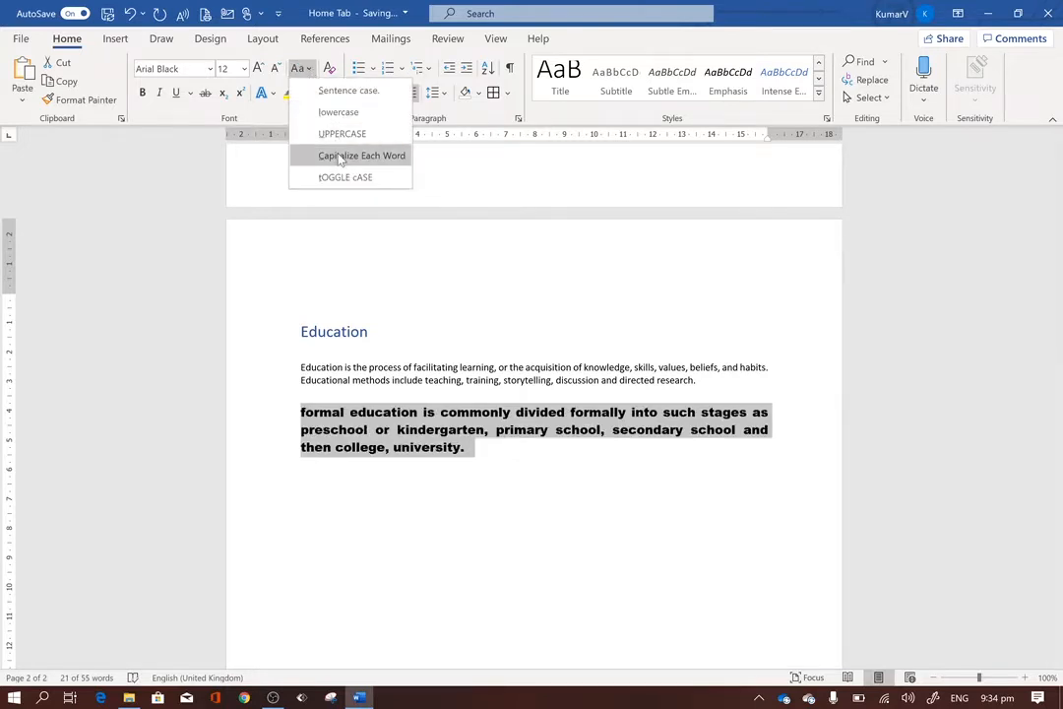
pyautogui.click(340, 158)
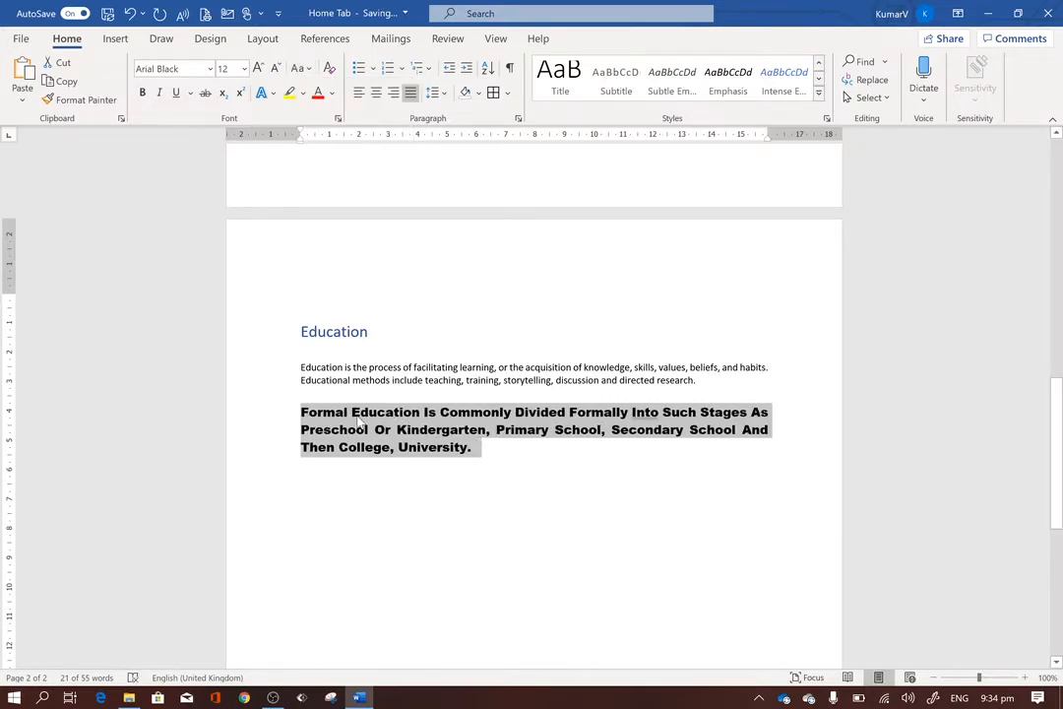
pyautogui.click(553, 451)
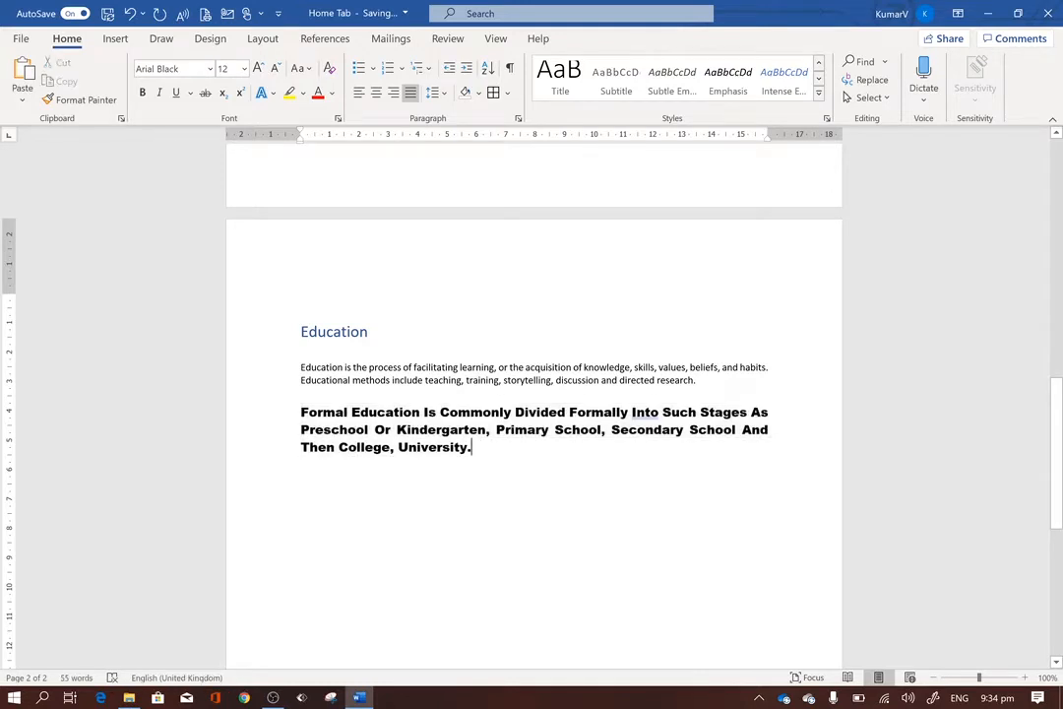
# Return the "Formal education" paragraph to sentence case, with only its first word capitalized.
pyautogui.click(307, 69)
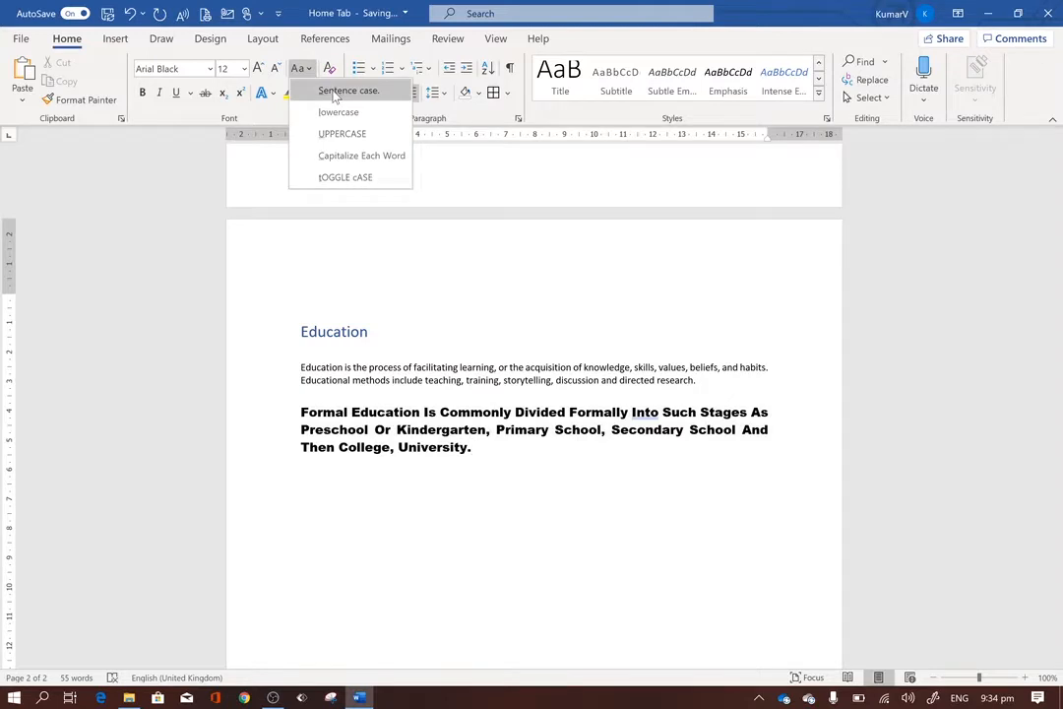
pyautogui.click(457, 419)
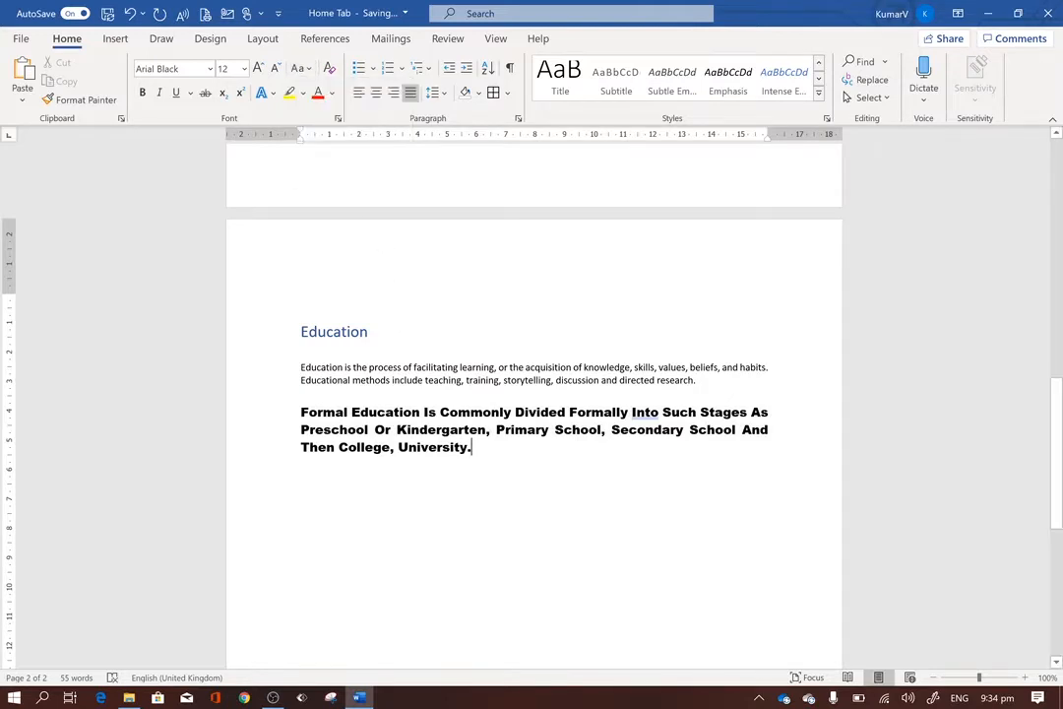
pyautogui.tripleClick(501, 450)
pyautogui.hotkey('shift', 'F3')
pyautogui.hotkey('shift', 'F3')
pyautogui.hotkey('shift', 'F3')
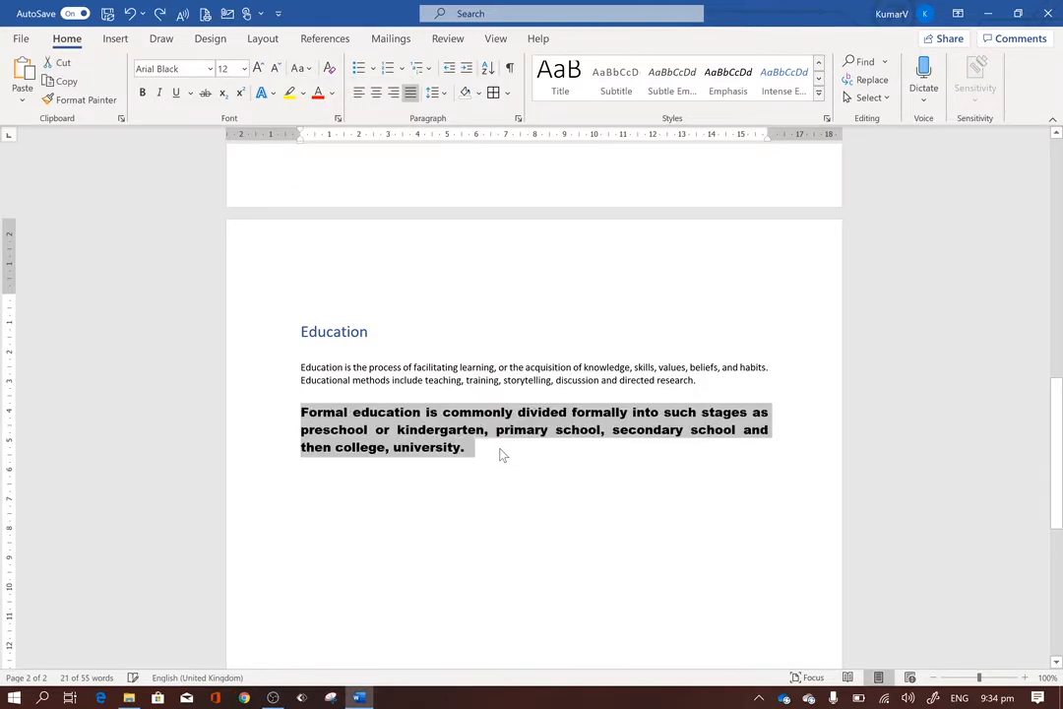
# Bring the selected "Formal education" paragraph's font size to 14.
pyautogui.hotkey('ctrl', 'shift', '.')
pyautogui.hotkey('ctrl', 'shift', '.')
pyautogui.hotkey('ctrl', 'shift', '.')
pyautogui.hotkey('ctrl', 'shift', ',')
pyautogui.hotkey('ctrl', 'shift', ',')
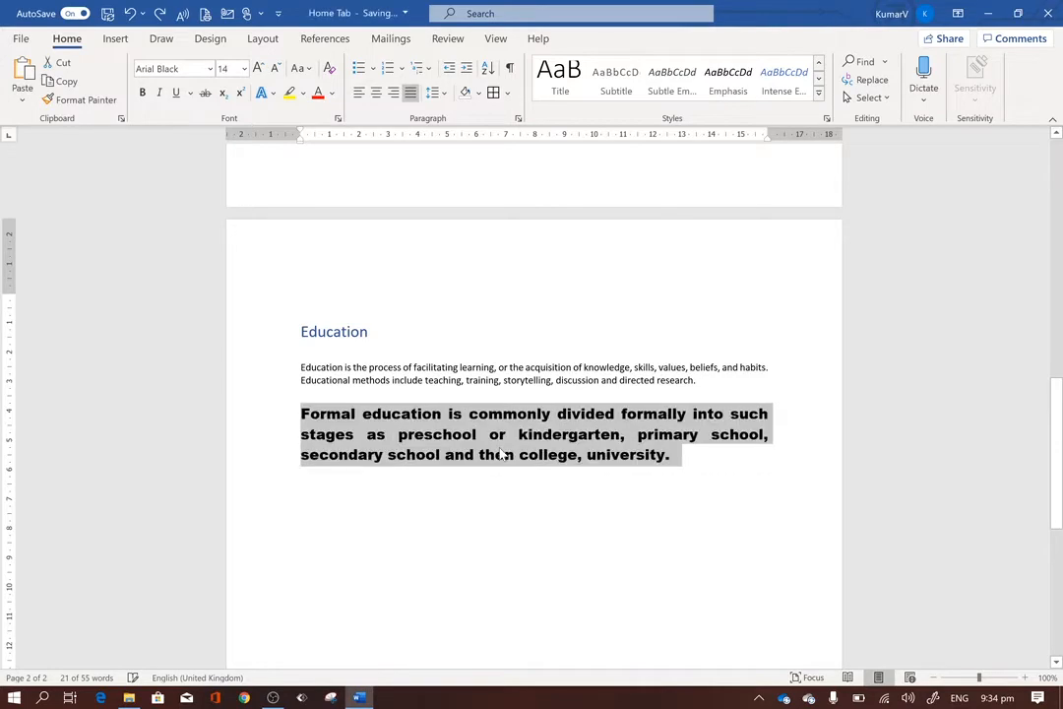
# Reduce the "Formal education" paragraph's font size to 10 and reset its font to the default Calibri (Body).
pyautogui.hotkey('ctrl', 'shift', ',')
pyautogui.hotkey('ctrl', 'shift', '.')
pyautogui.hotkey('ctrl', 'shift', '.')
pyautogui.hotkey('ctrl', 'shift', '.')
pyautogui.hotkey('ctrl', 'shift', '.')
pyautogui.hotkey('ctrl', 'shift', ',')
pyautogui.hotkey('ctrl', 'shift', ',')
pyautogui.hotkey('ctrl', 'shift', ',')
pyautogui.hotkey('ctrl', 'shift', ',')
pyautogui.hotkey('ctrl', 'shift', ',')
pyautogui.hotkey('ctrl', 'shift', ',')
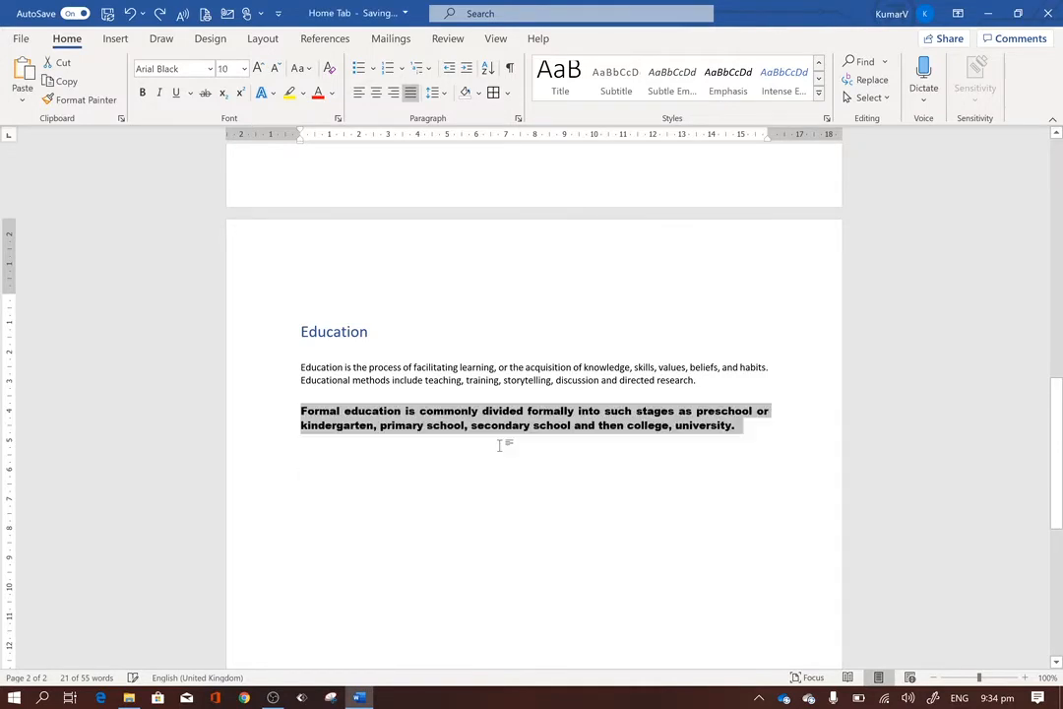
pyautogui.hotkey('ctrl', 'space')
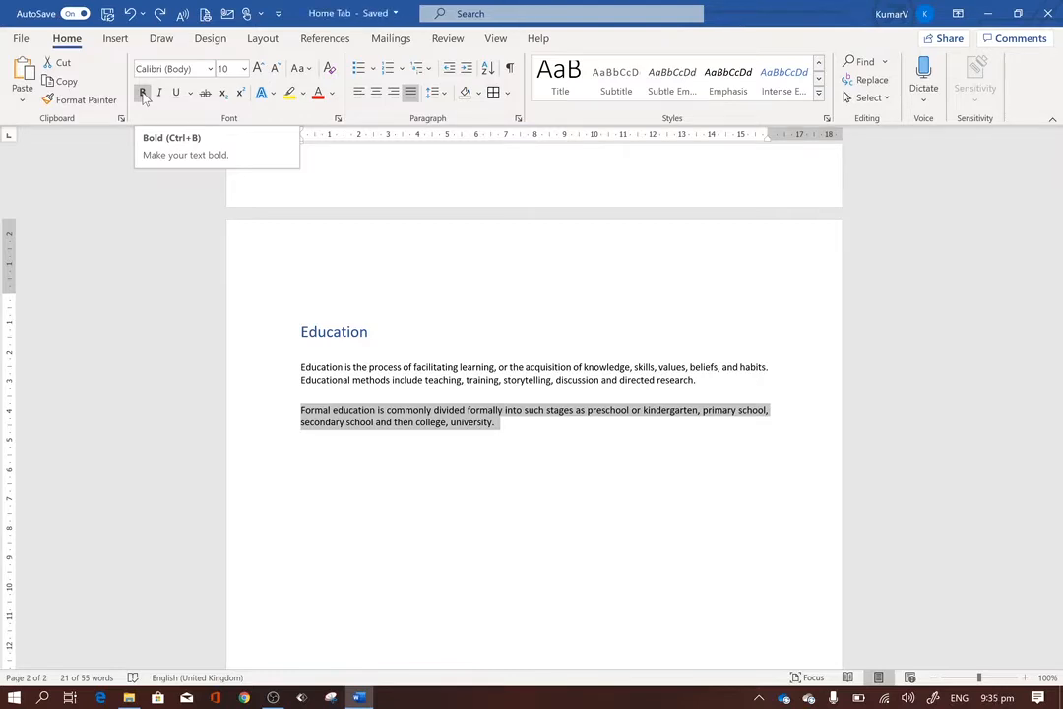
# Make the selected "Formal education" paragraph bold, italic and underlined, and preview text effects on it without applying one.
pyautogui.click(143, 94)
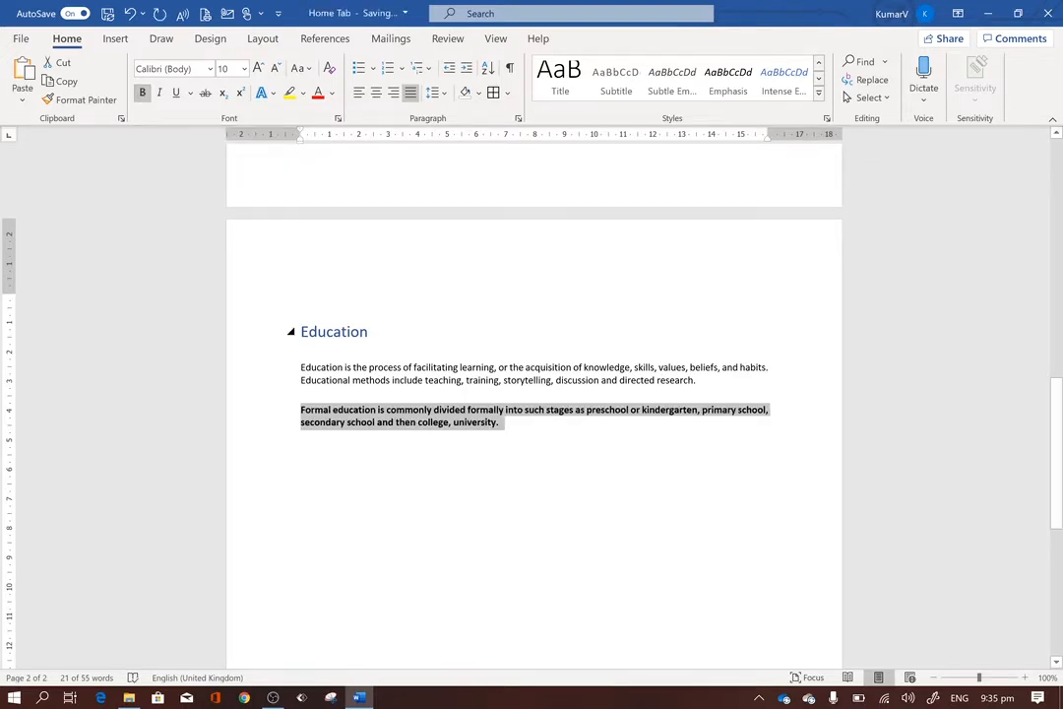
pyautogui.click(161, 96)
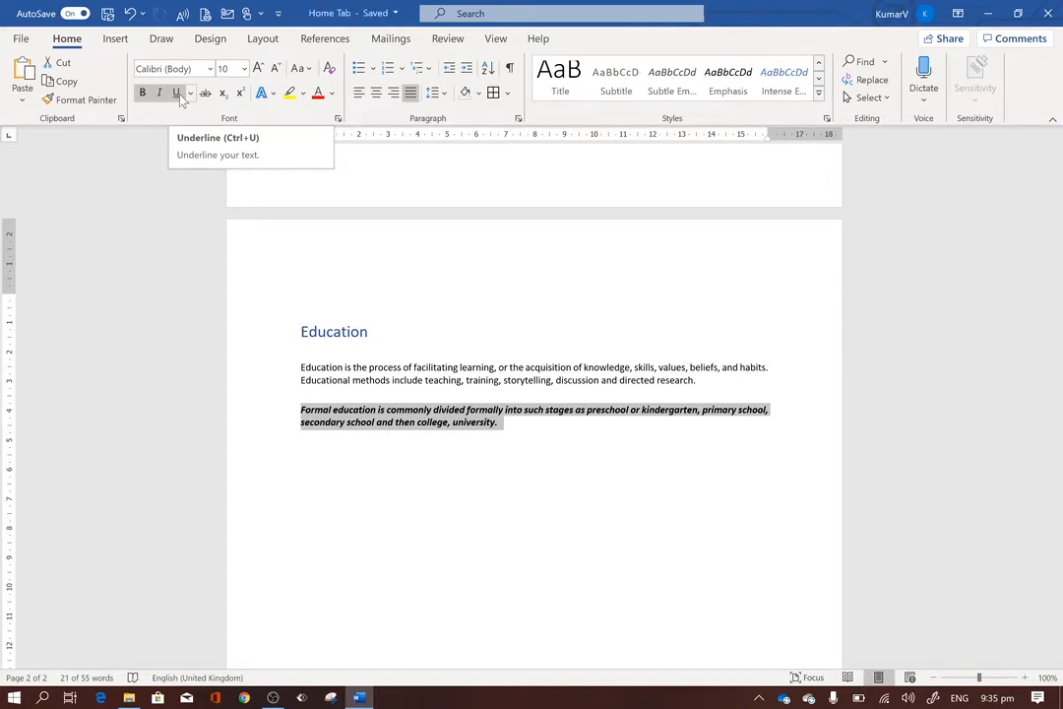
pyautogui.click(180, 96)
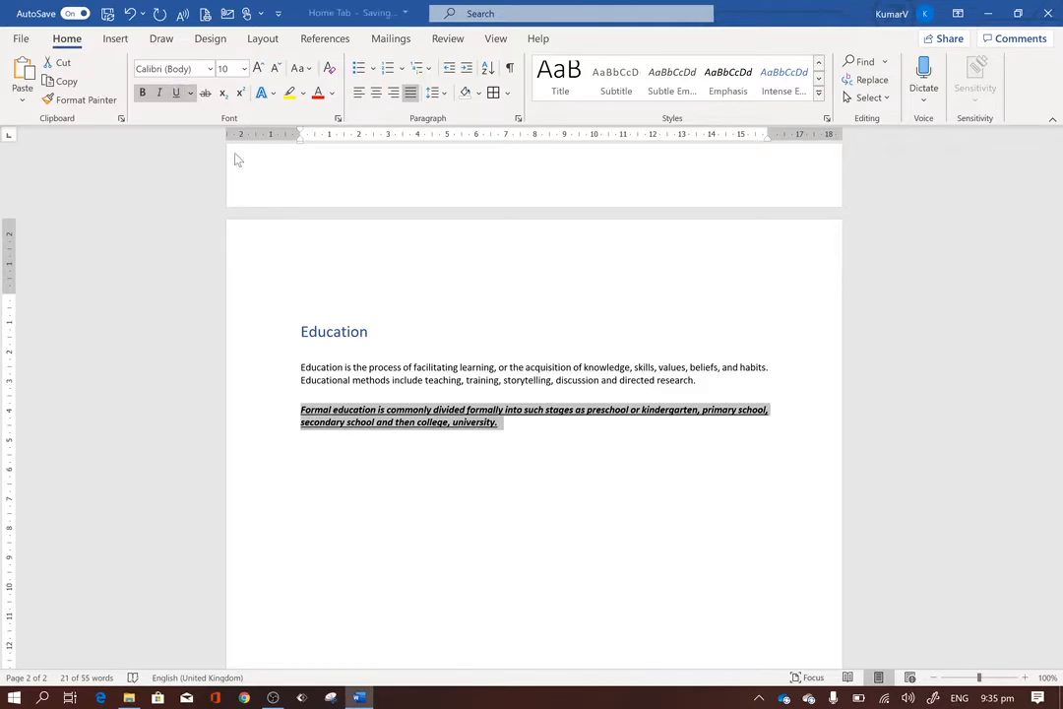
pyautogui.keyDown('ctrl'); pyautogui.scroll(4, 515, 438); pyautogui.keyUp('ctrl')
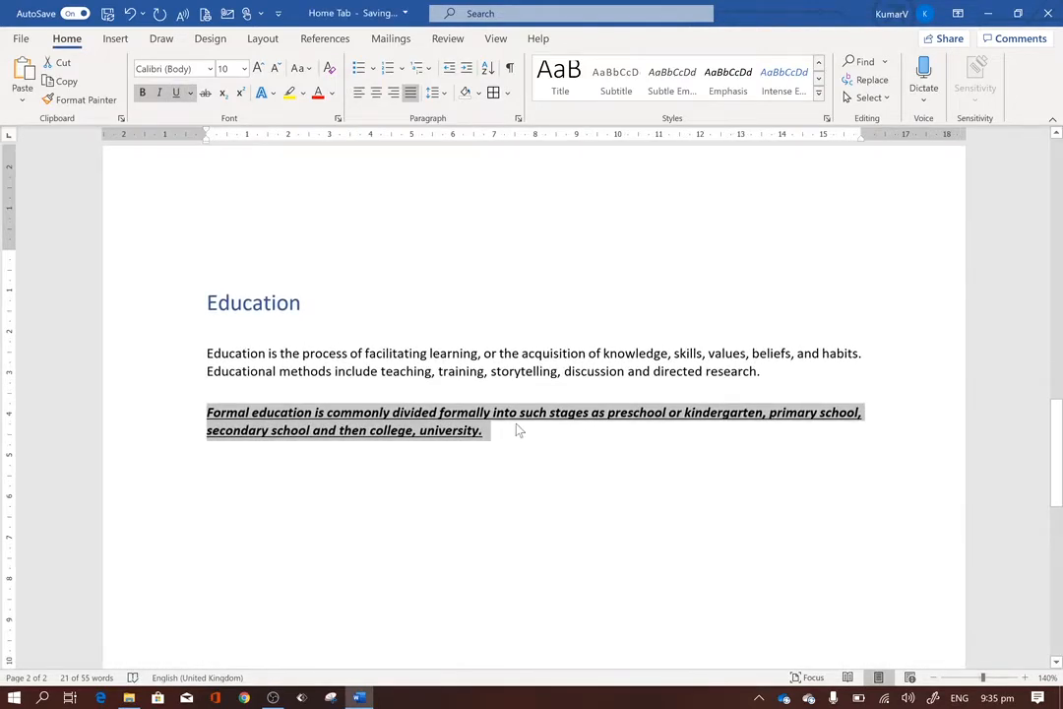
pyautogui.keyDown('ctrl'); pyautogui.scroll(-2, 518, 430); pyautogui.keyUp('ctrl')
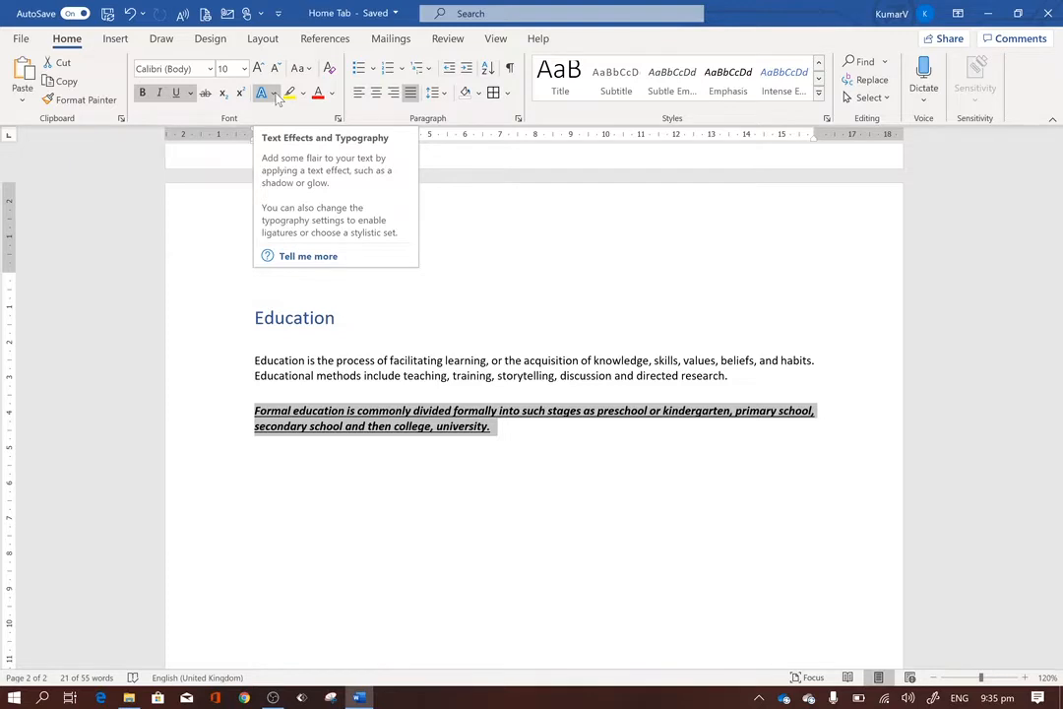
pyautogui.click(274, 94)
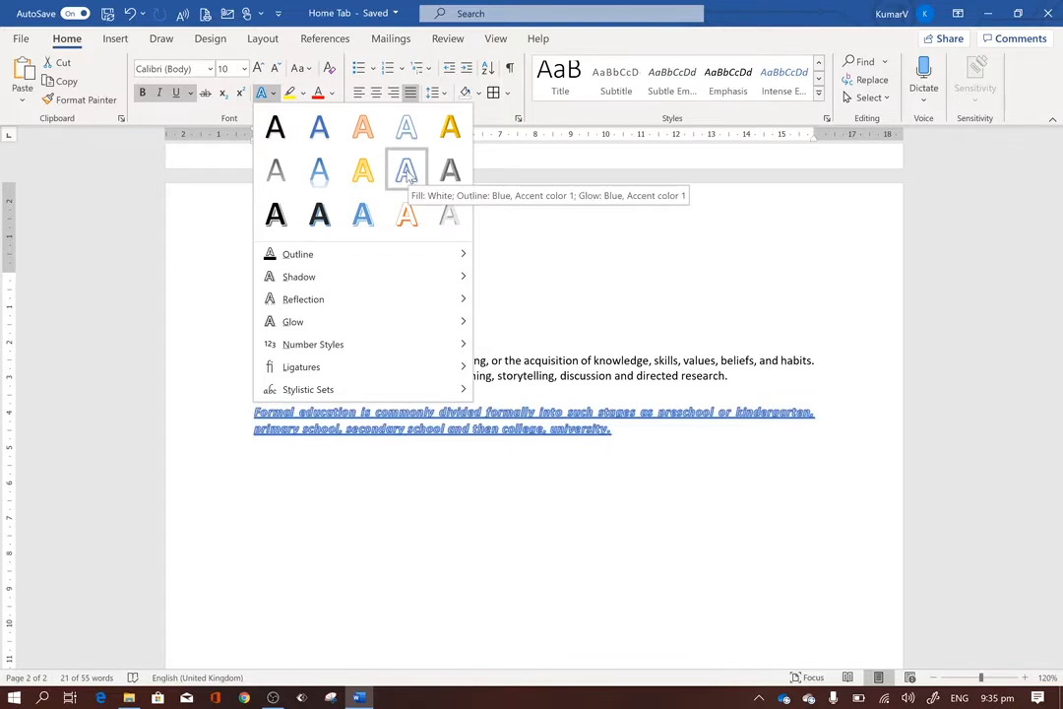
pyautogui.click(261, 94)
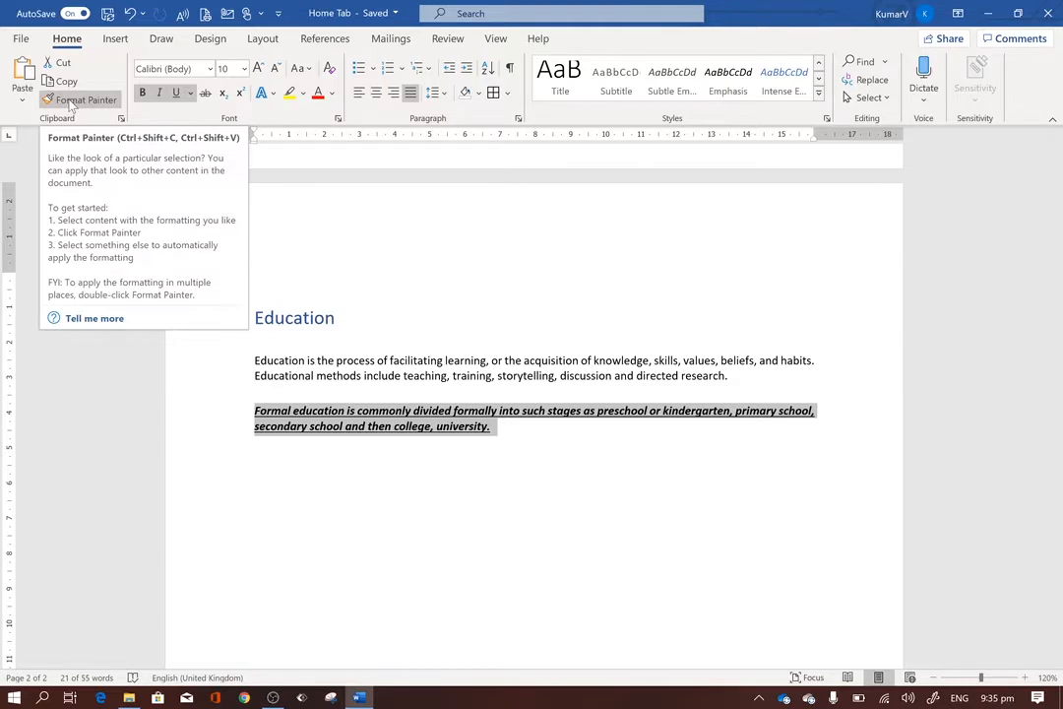
# Copy the first body paragraph's formatting onto the "Formal education" paragraph with Format Painter.
pyautogui.click(507, 375)
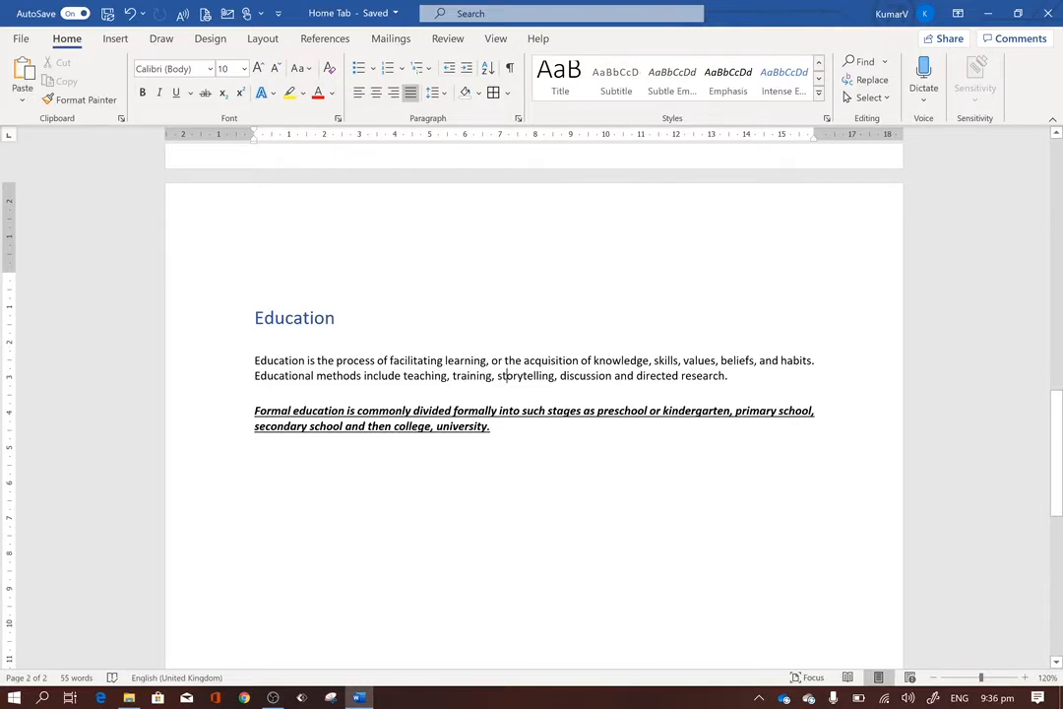
pyautogui.moveTo(733, 375); pyautogui.dragTo(254, 360)
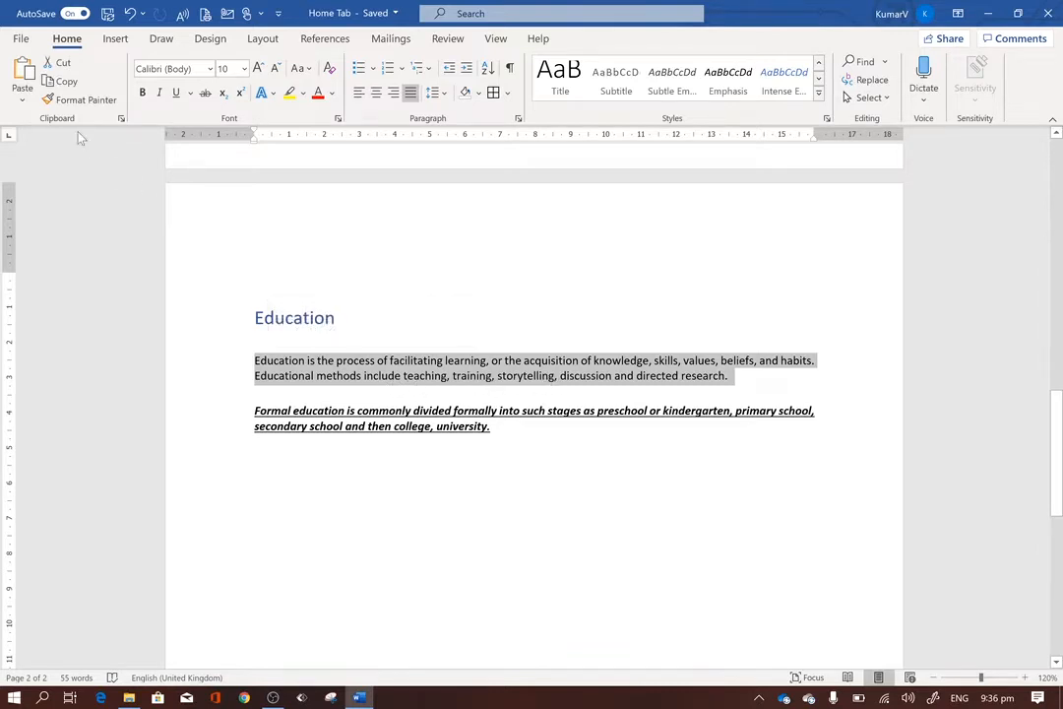
pyautogui.click(71, 102)
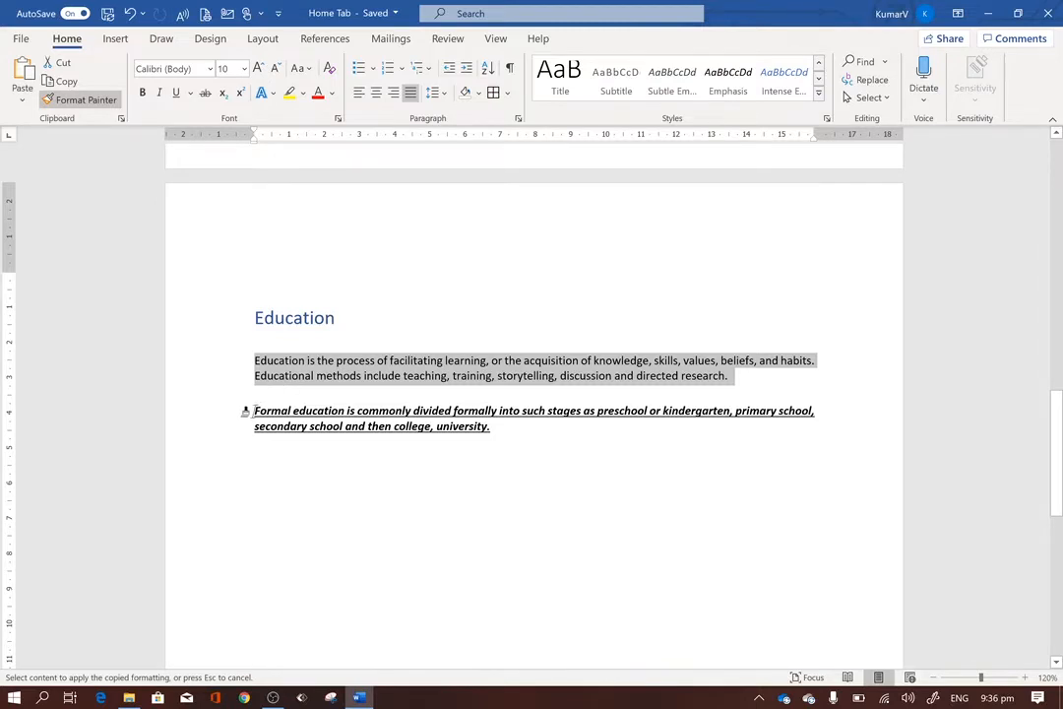
pyautogui.moveTo(248, 411)
pyautogui.mouseDown()
pyautogui.moveTo(460, 439)
pyautogui.moveTo(495, 431)
pyautogui.mouseUp()
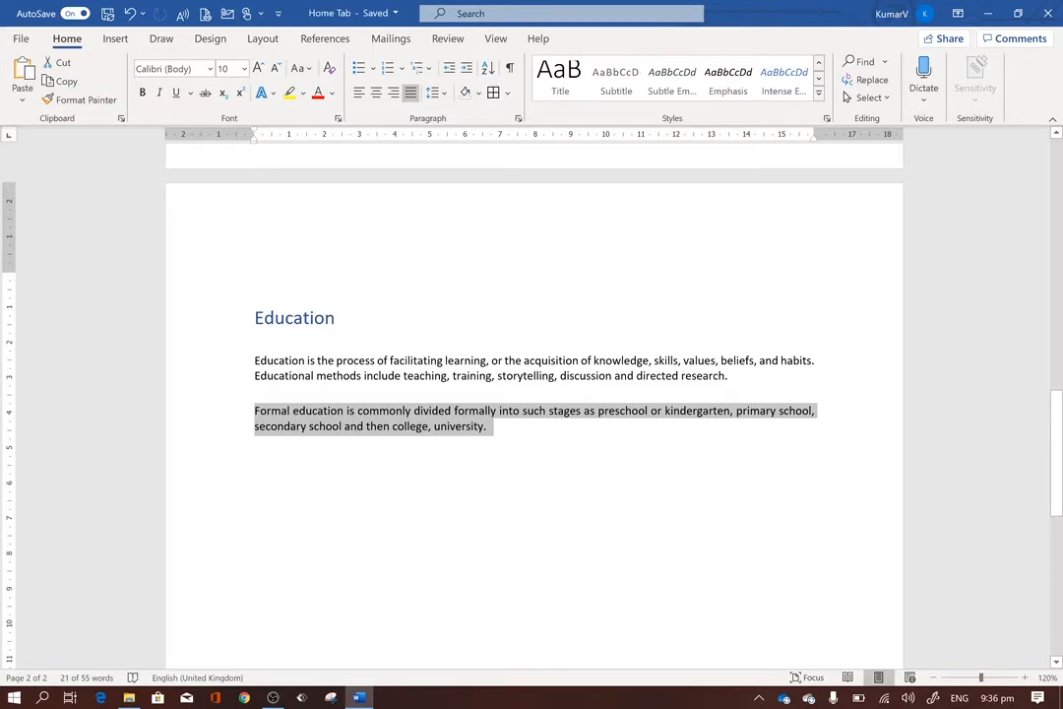
# Highlight the "Formal education" paragraph in yellow and view the other available highlight colors.
pyautogui.click(289, 94)
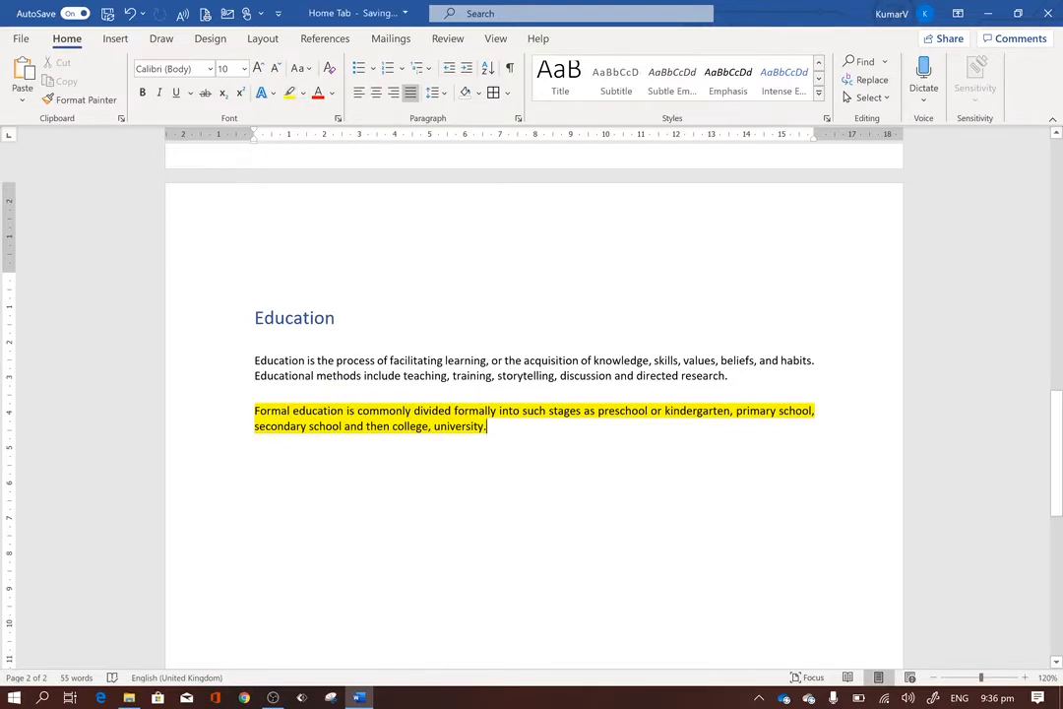
pyautogui.click(304, 93)
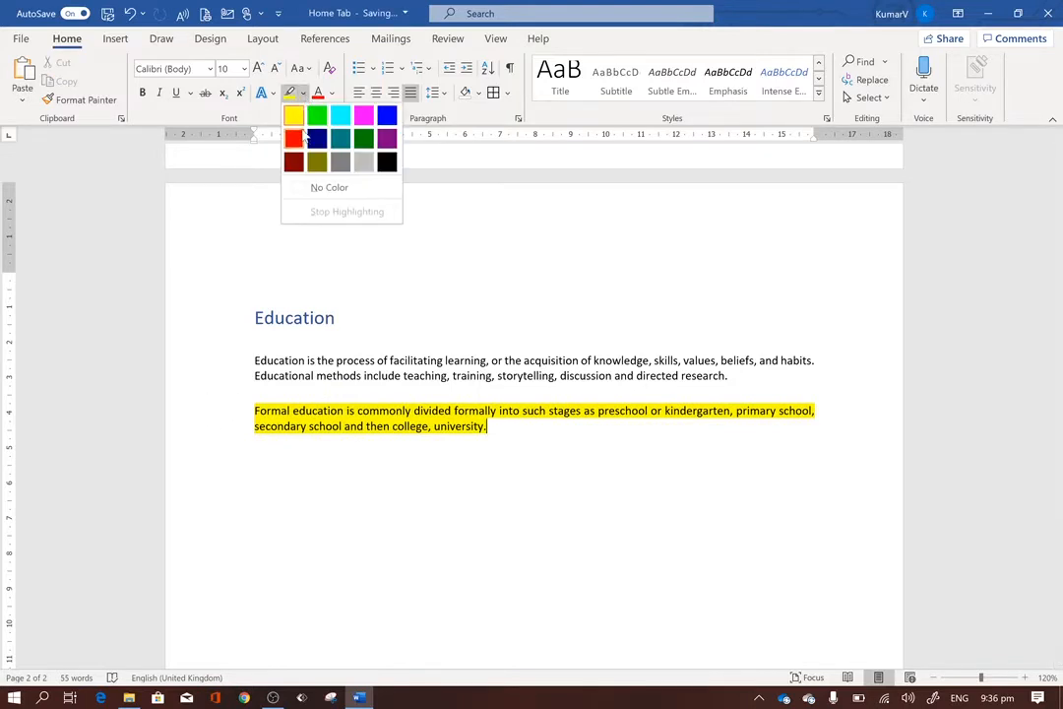
pyautogui.click(514, 284)
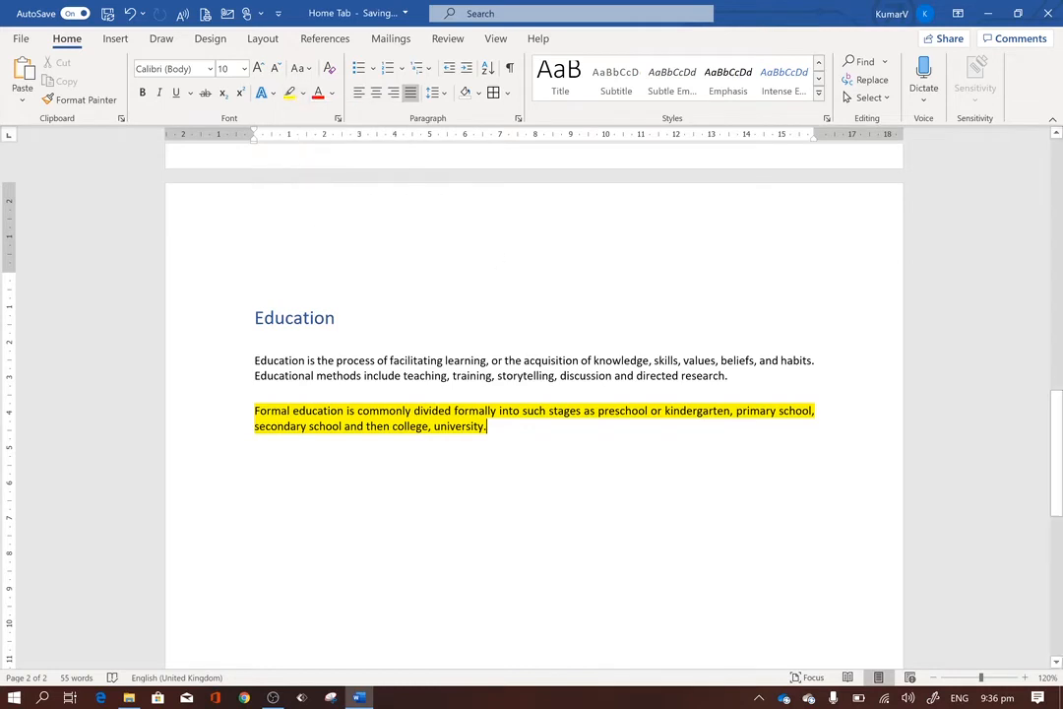
# Choose red as the font color and apply it to the whole highlighted "Formal education" paragraph.
pyautogui.click(333, 94)
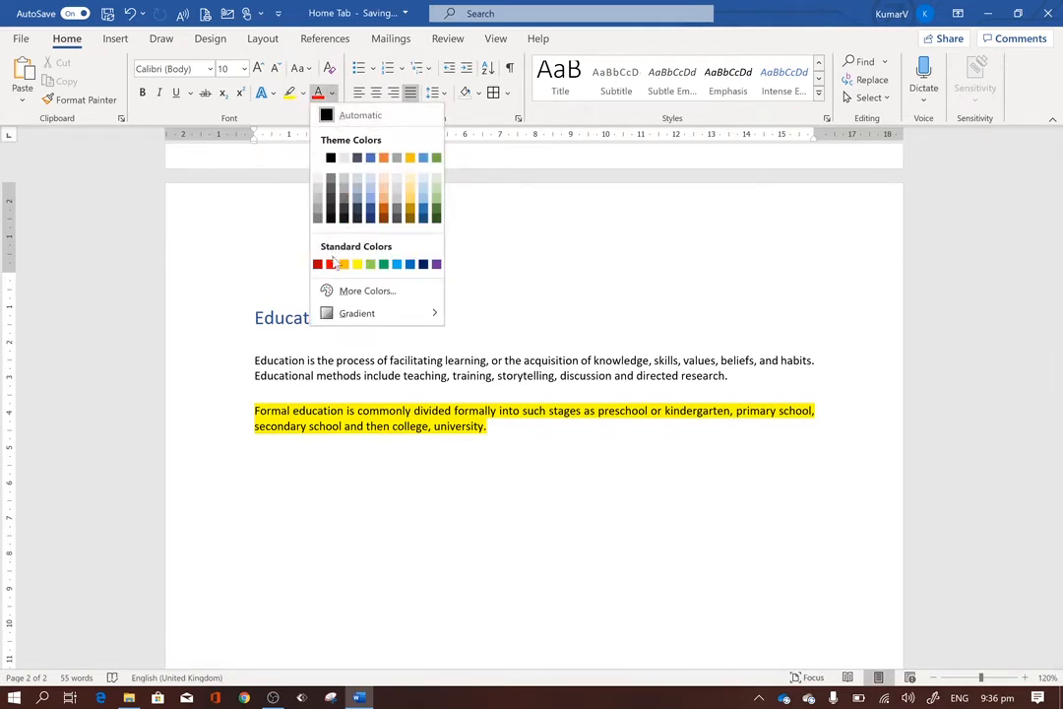
pyautogui.click(331, 263)
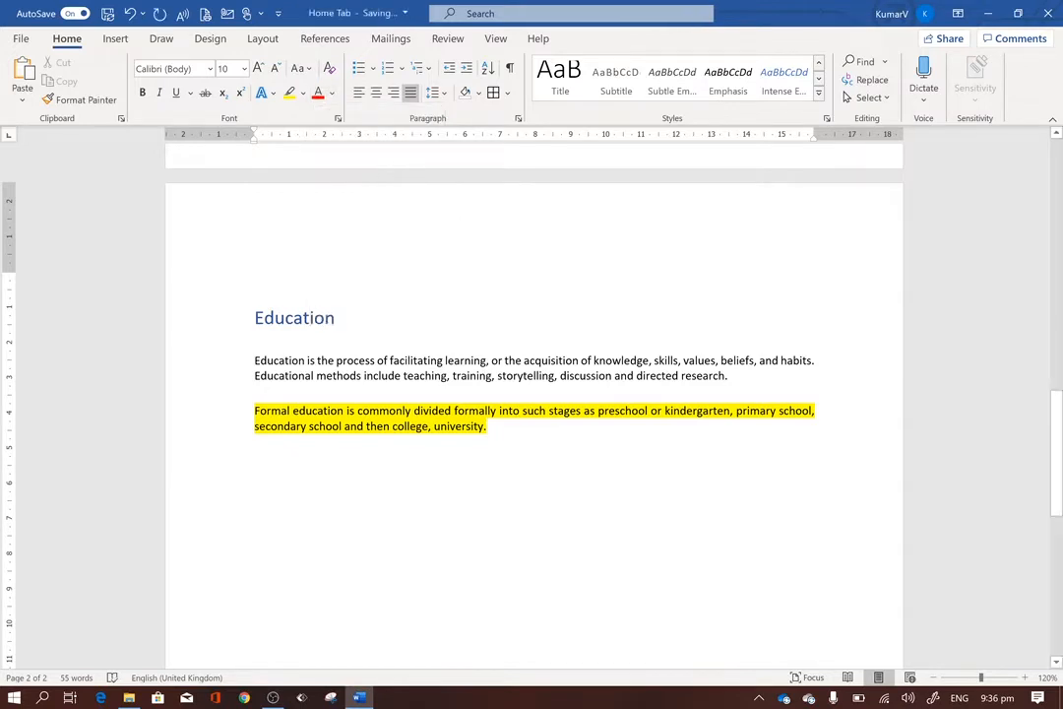
pyautogui.moveTo(258, 397); pyautogui.dragTo(255, 411)
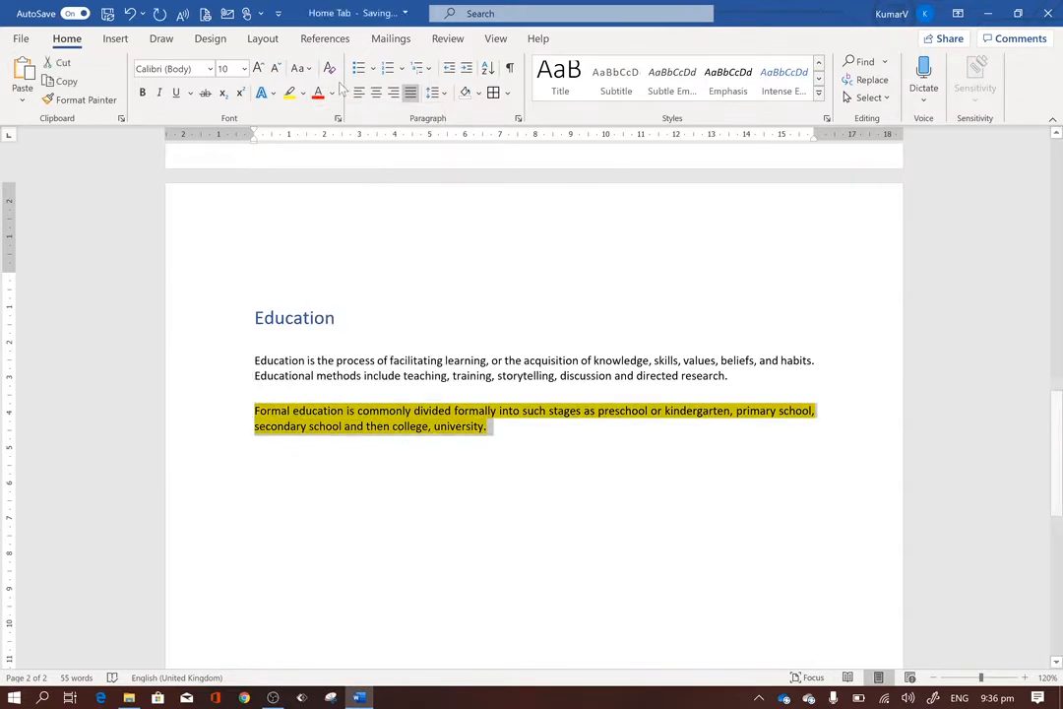
pyautogui.click(314, 99)
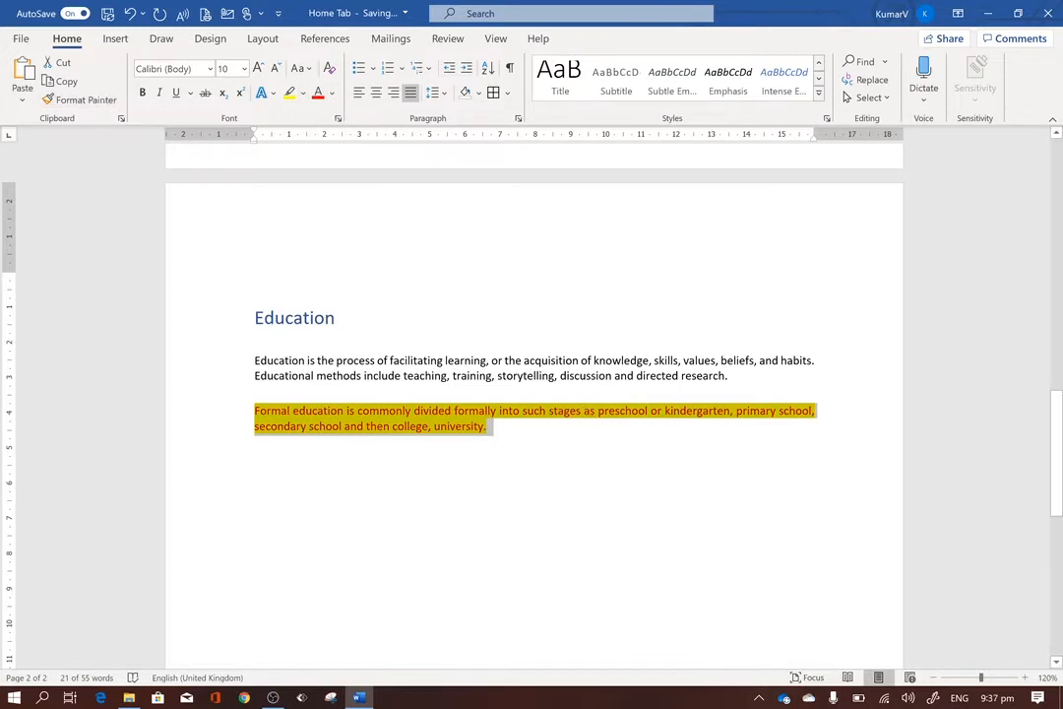
# Replace the highlighted red paragraph's formatting with the first body paragraph's plain formatting using Format Painter.
pyautogui.moveTo(728, 375); pyautogui.dragTo(254, 360)
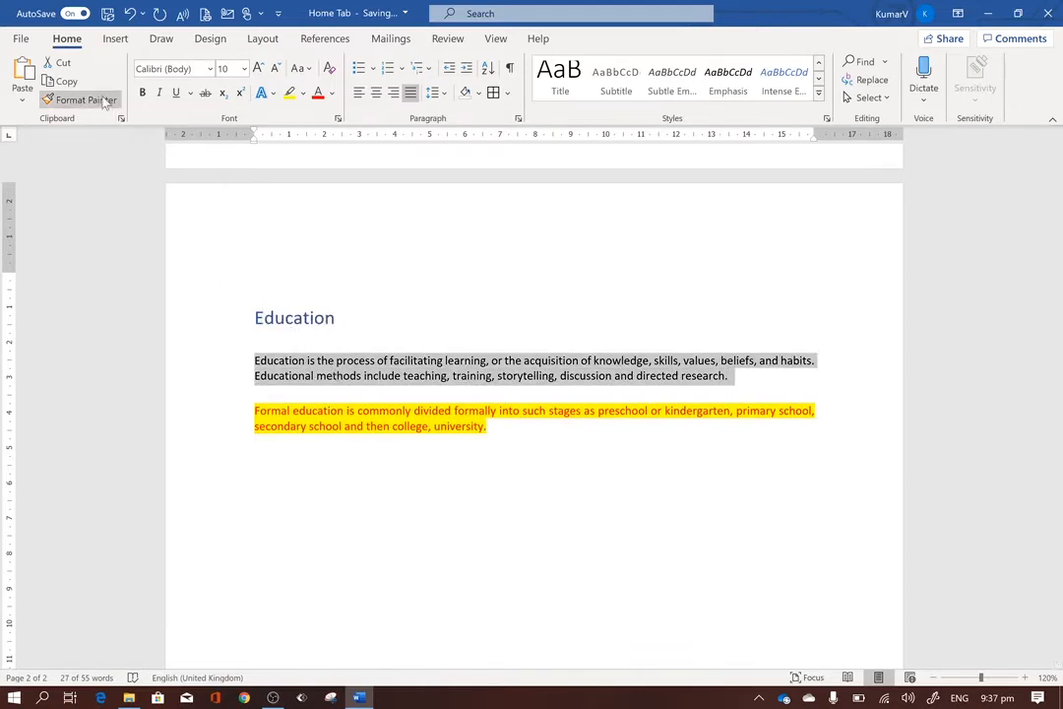
pyautogui.click(84, 99)
pyautogui.moveTo(492, 426)
pyautogui.mouseDown()
pyautogui.moveTo(307, 426)
pyautogui.moveTo(239, 410)
pyautogui.mouseUp()
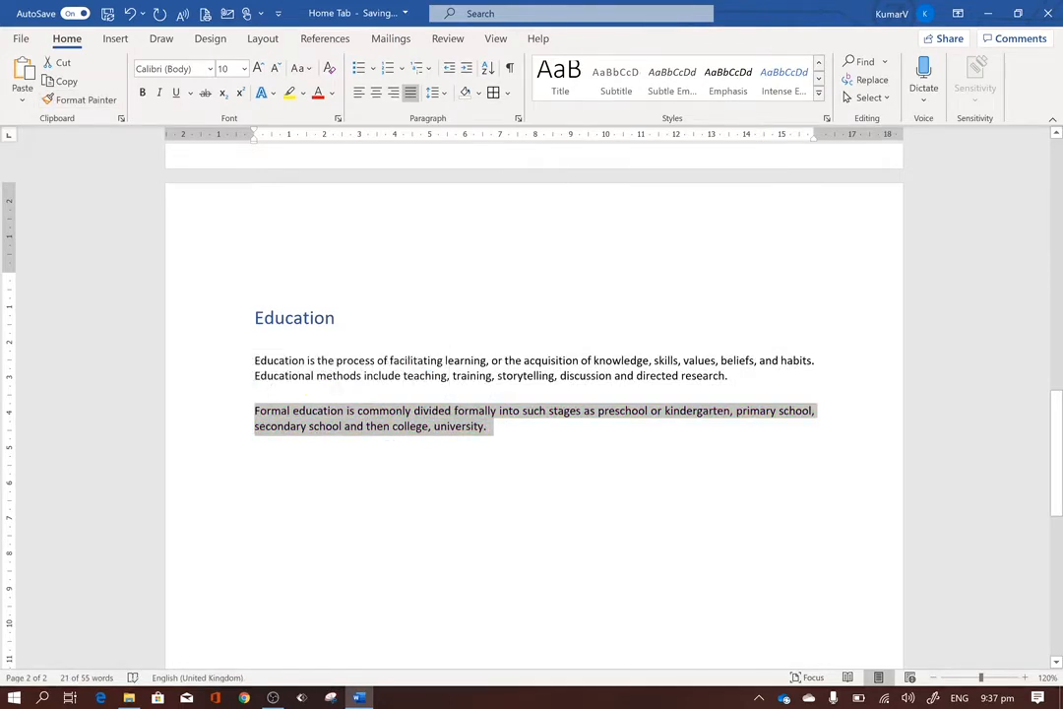
# Select both body paragraphs under the Education heading and preview the bullet styles on them, keeping the bullets set to None.
pyautogui.hotkey('ctrl', 'End')
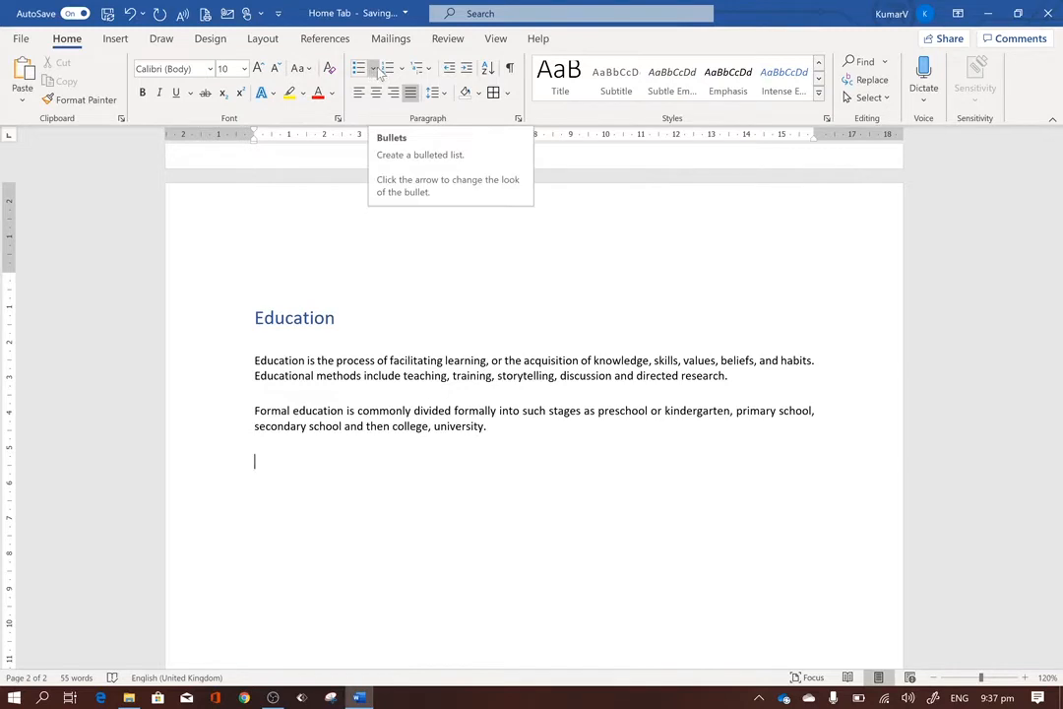
pyautogui.hotkey('shift', 'Up')
pyautogui.hotkey('shift', 'Up')
pyautogui.hotkey('shift', 'Up')
pyautogui.hotkey('shift', 'Up')
pyautogui.hotkey('shift', 'Up')
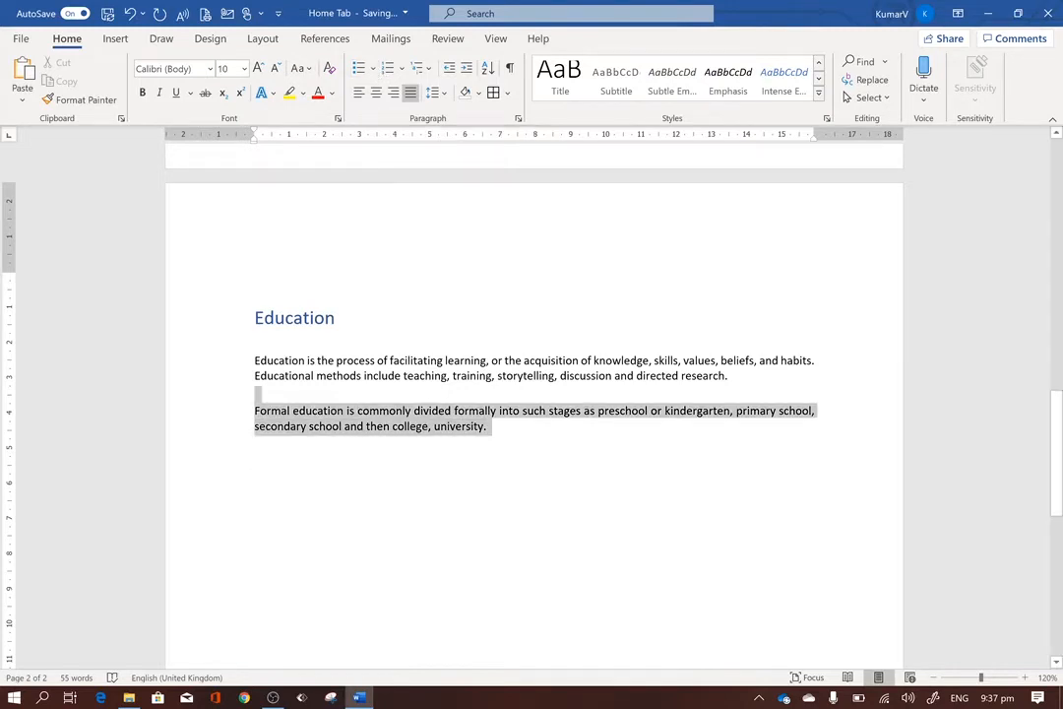
pyautogui.click(373, 71)
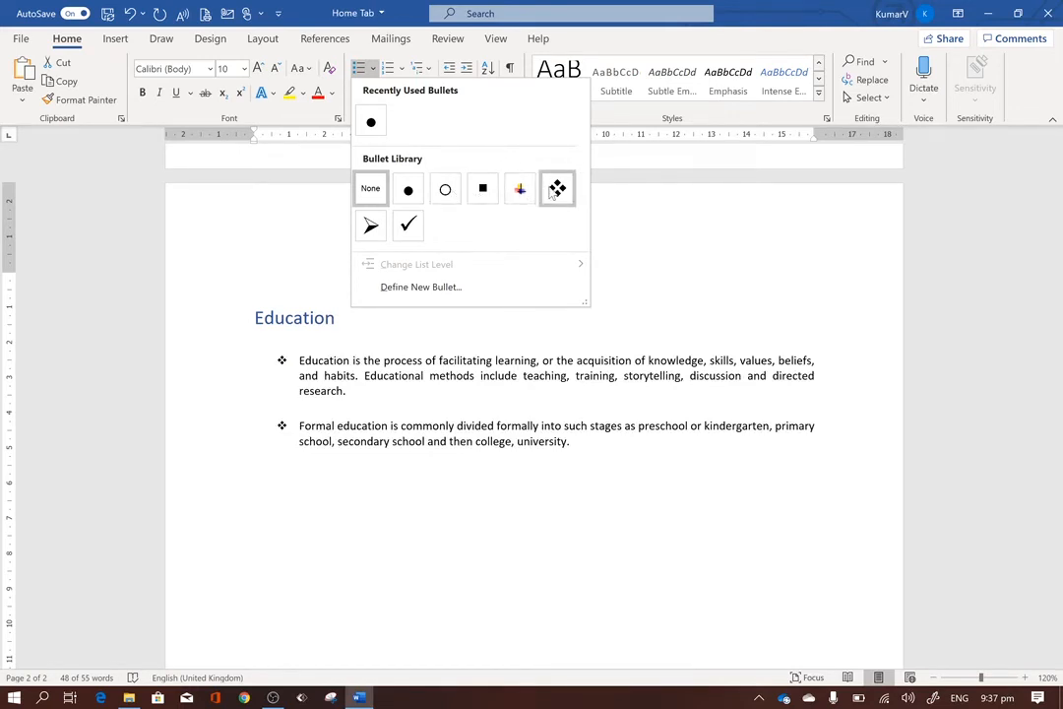
pyautogui.click(370, 188)
# Look through the numbering and multilevel list libraries for the selected paragraphs without applying a list.
pyautogui.click(402, 68)
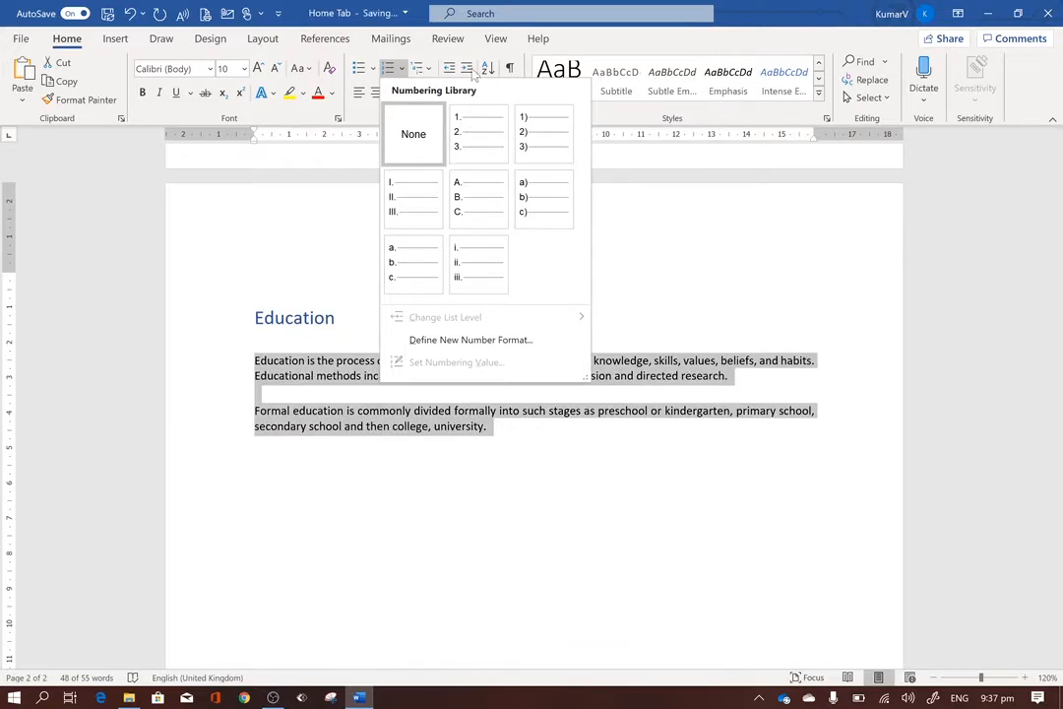
pyautogui.click(577, 32)
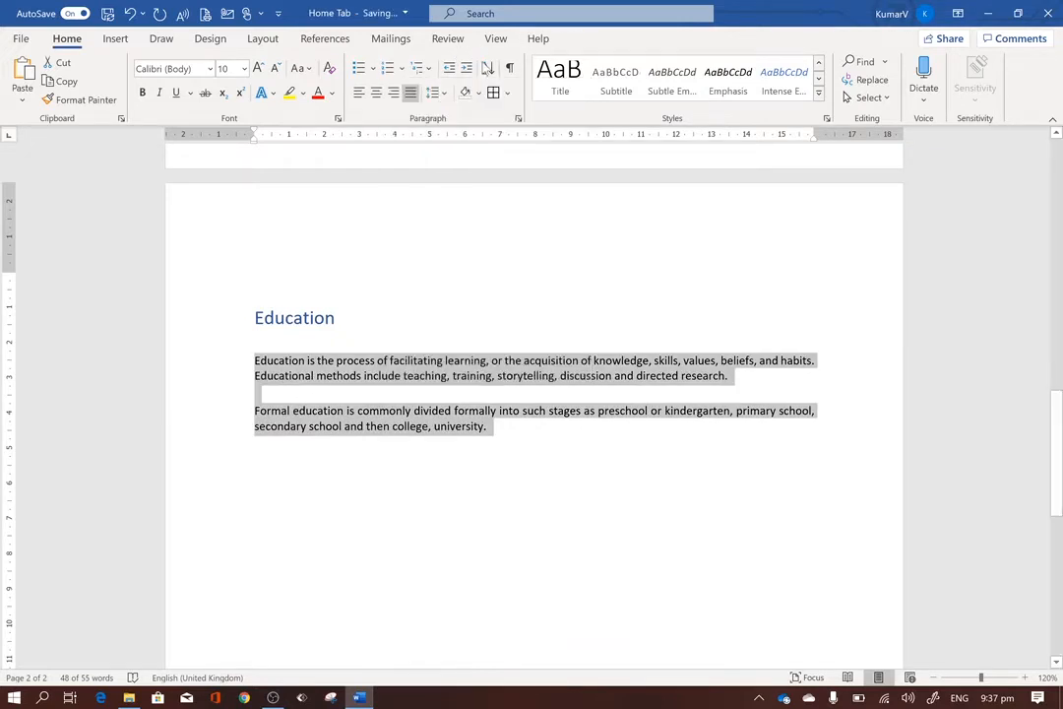
pyautogui.click(432, 68)
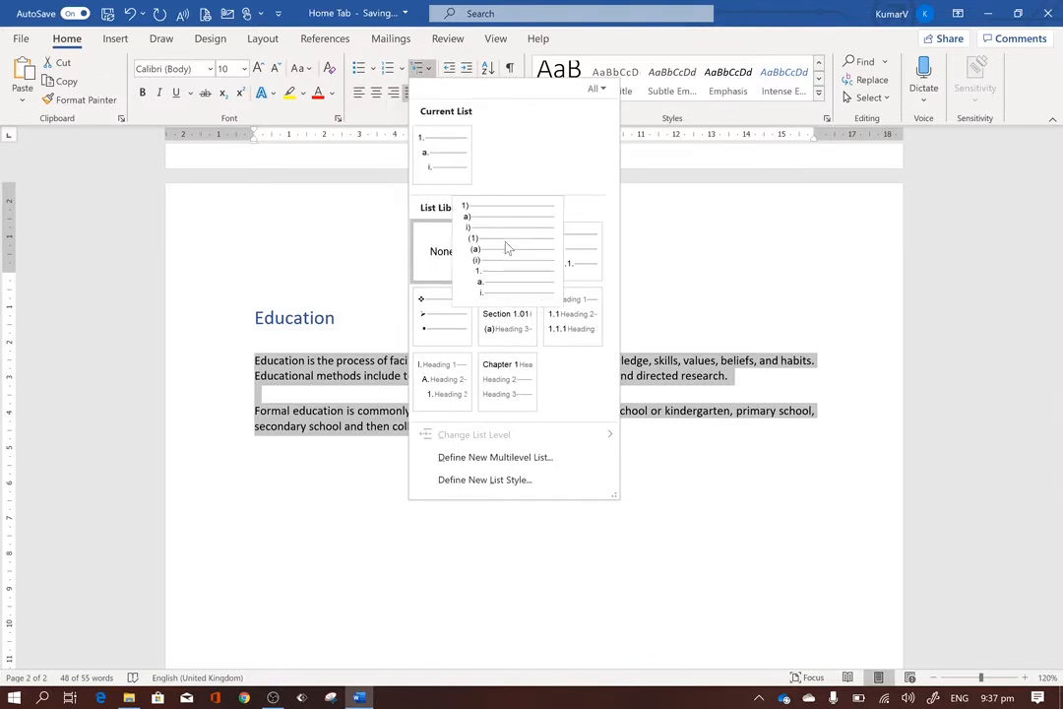
pyautogui.click(643, 241)
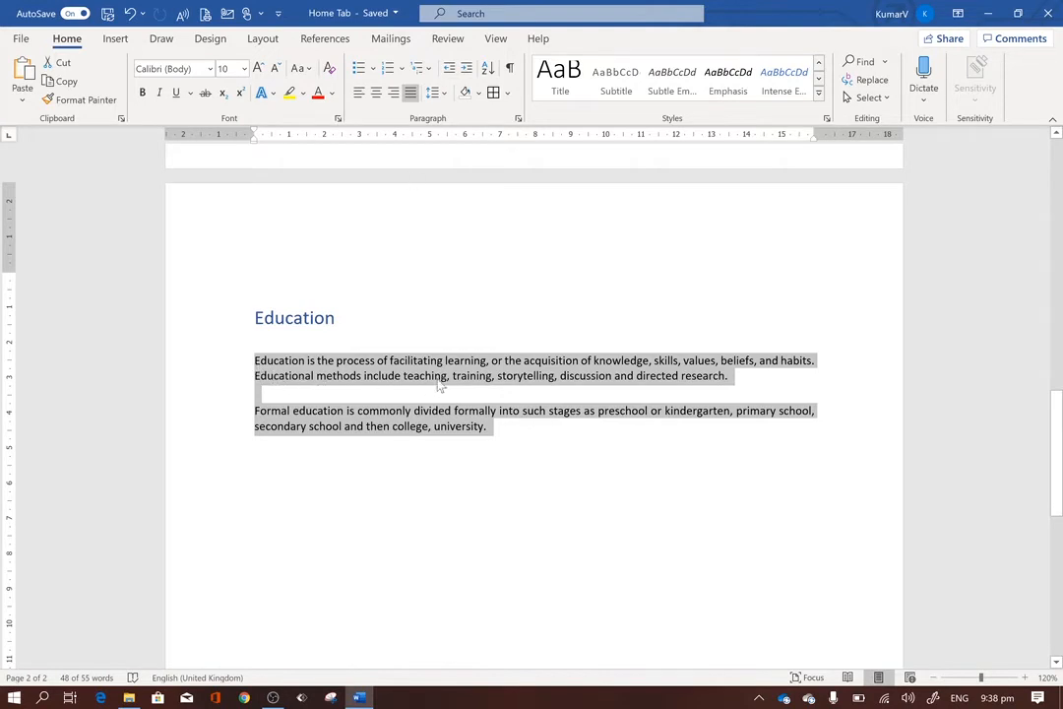
# Increase the indent of both selected body paragraphs by three levels.
pyautogui.click(468, 71)
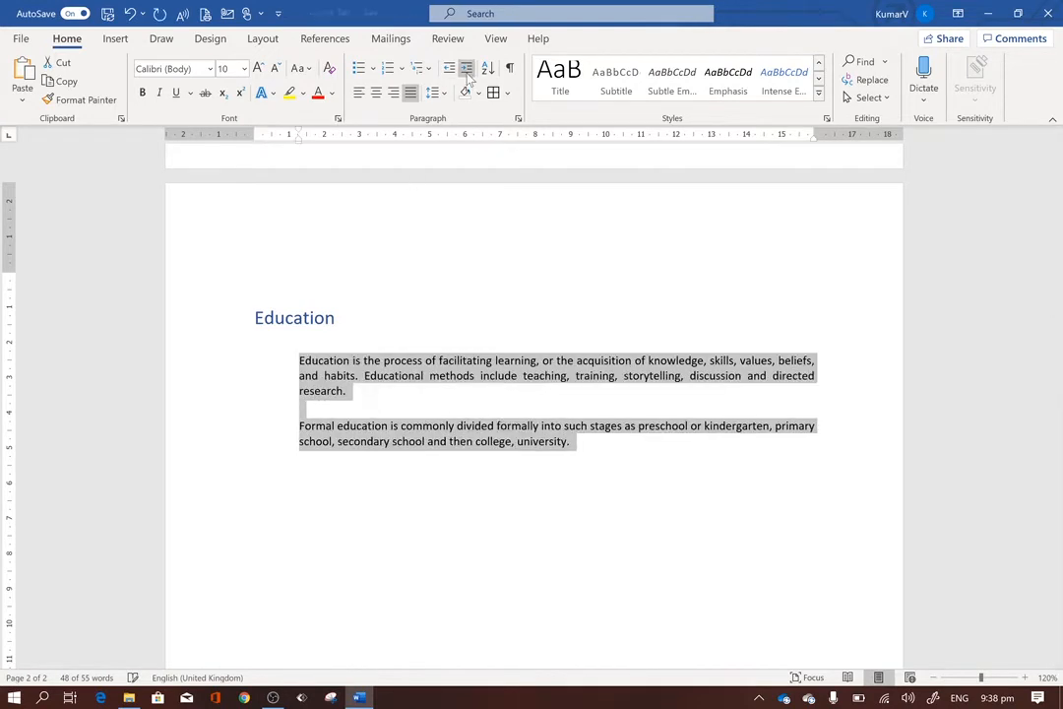
pyautogui.click(468, 71)
pyautogui.click(467, 71)
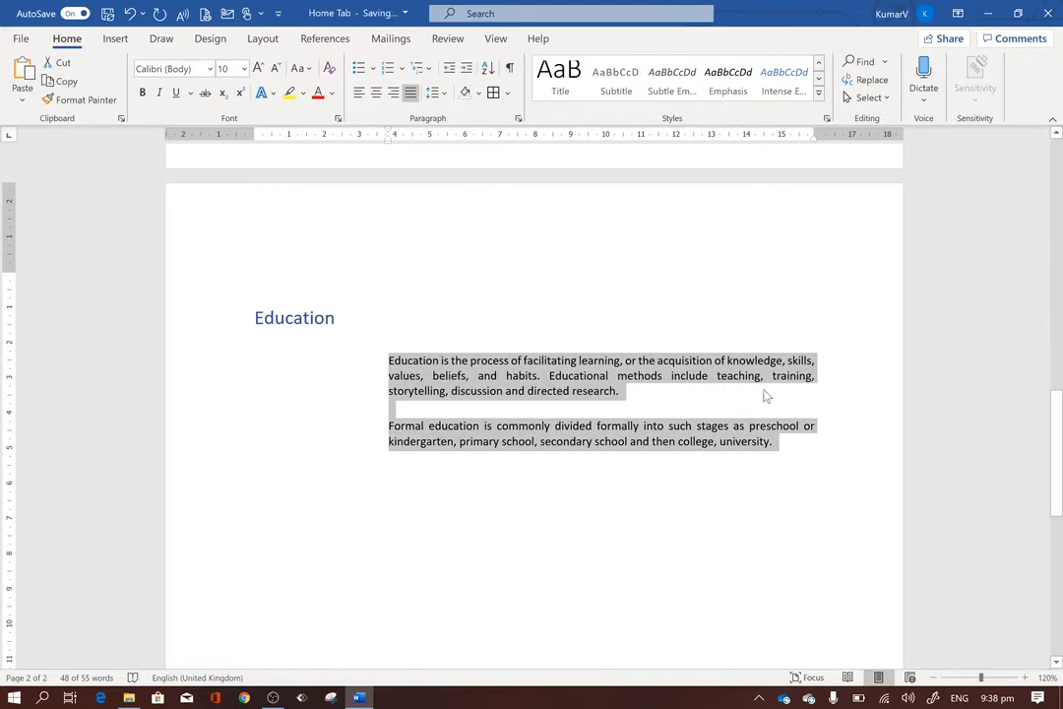
# Decrease the indent of both body paragraphs by three levels, back to the margin, and reselect them.
pyautogui.click(452, 76)
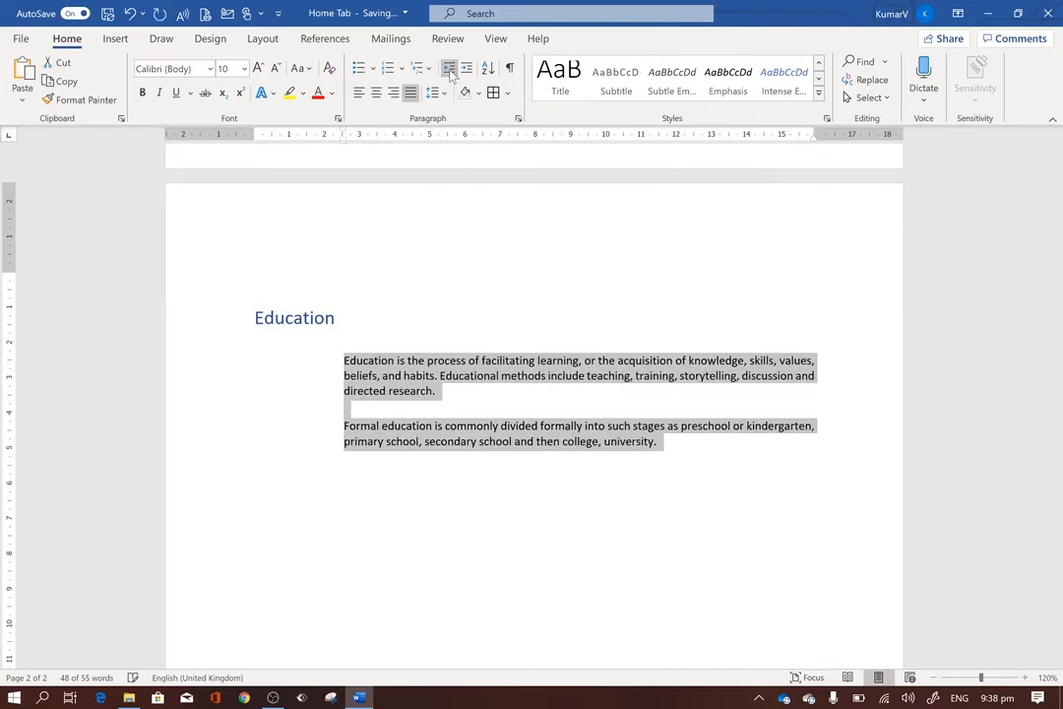
pyautogui.click(451, 73)
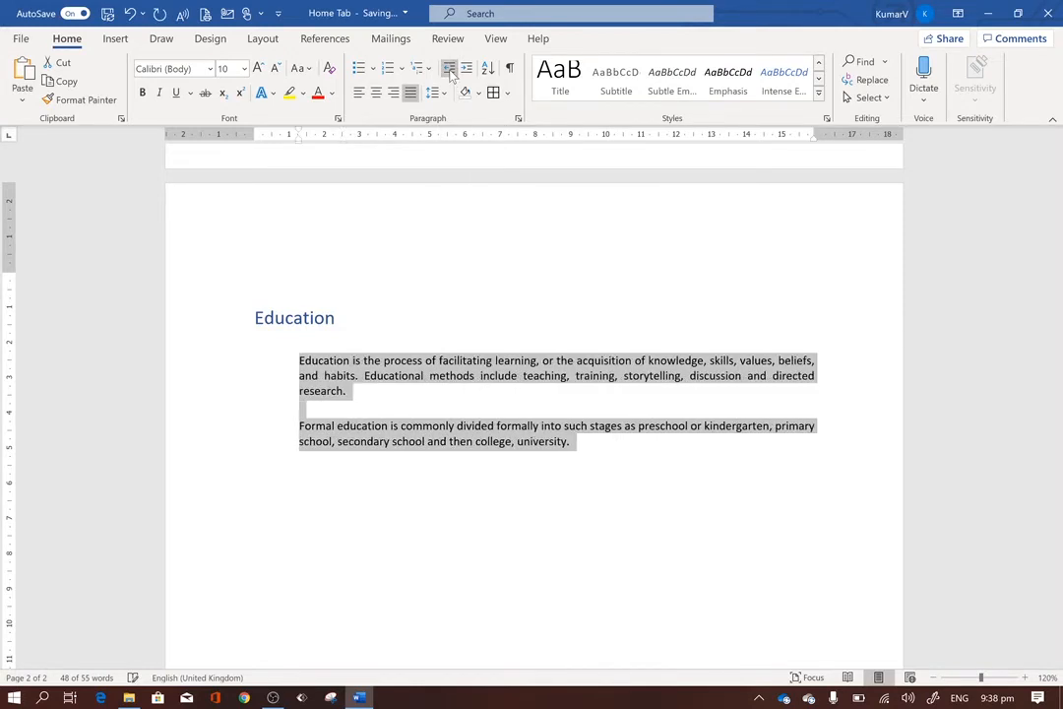
pyautogui.click(451, 74)
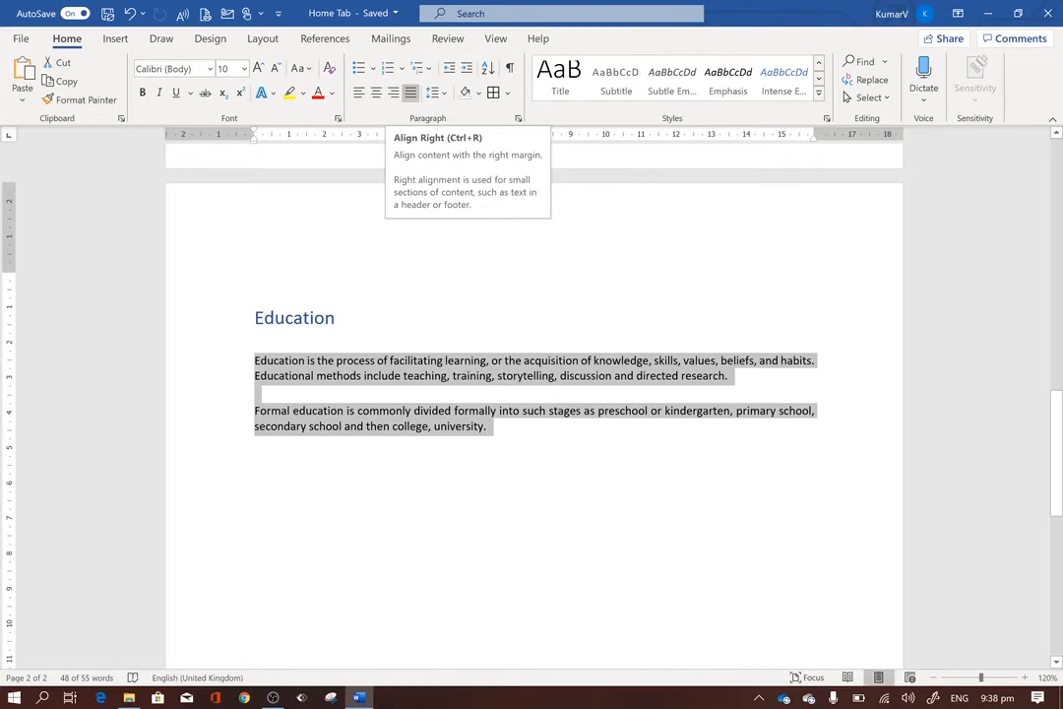
pyautogui.moveTo(486, 427); pyautogui.dragTo(254, 360)
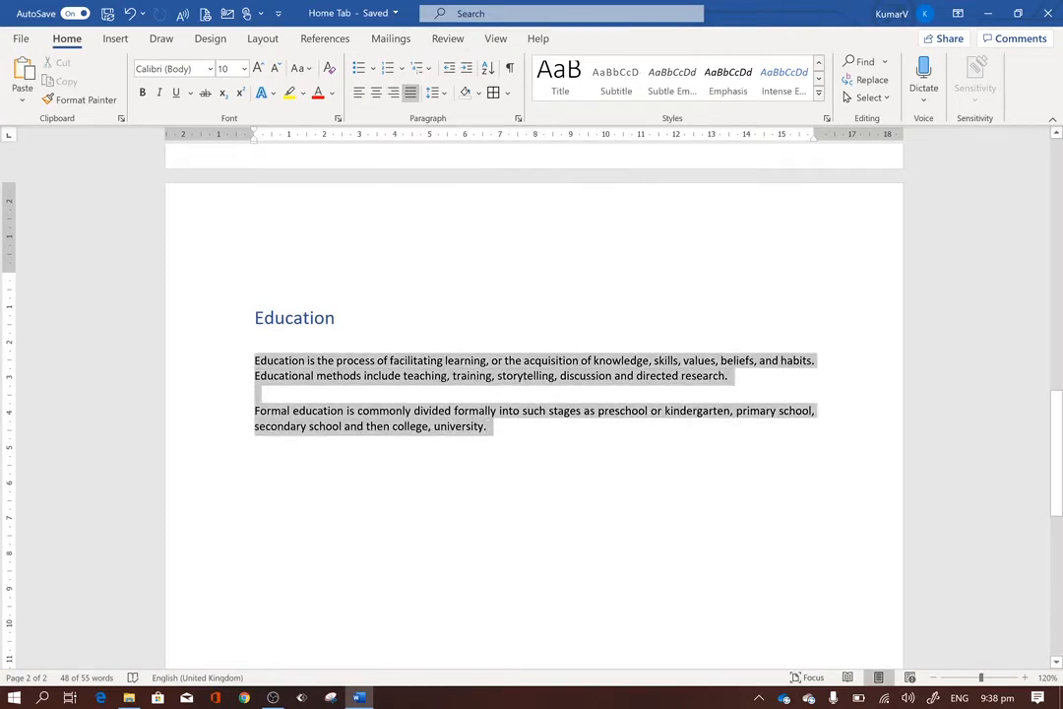
# Try left, centered and right alignment on both selected body paragraphs, and return them to justified alignment.
pyautogui.click(358, 94)
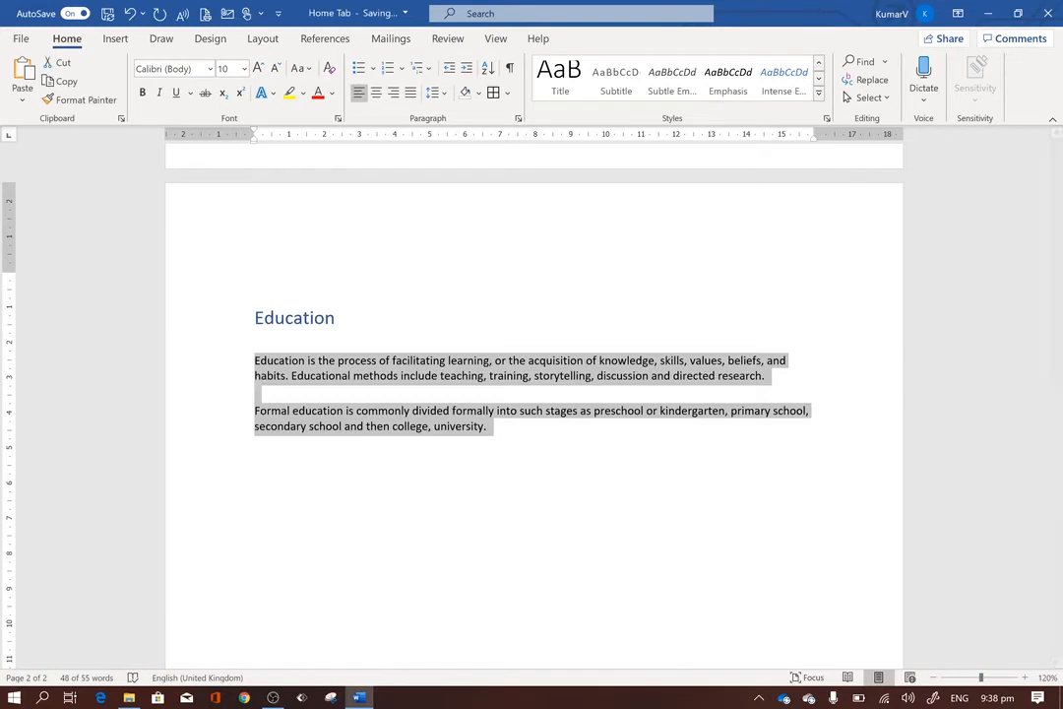
pyautogui.click(376, 93)
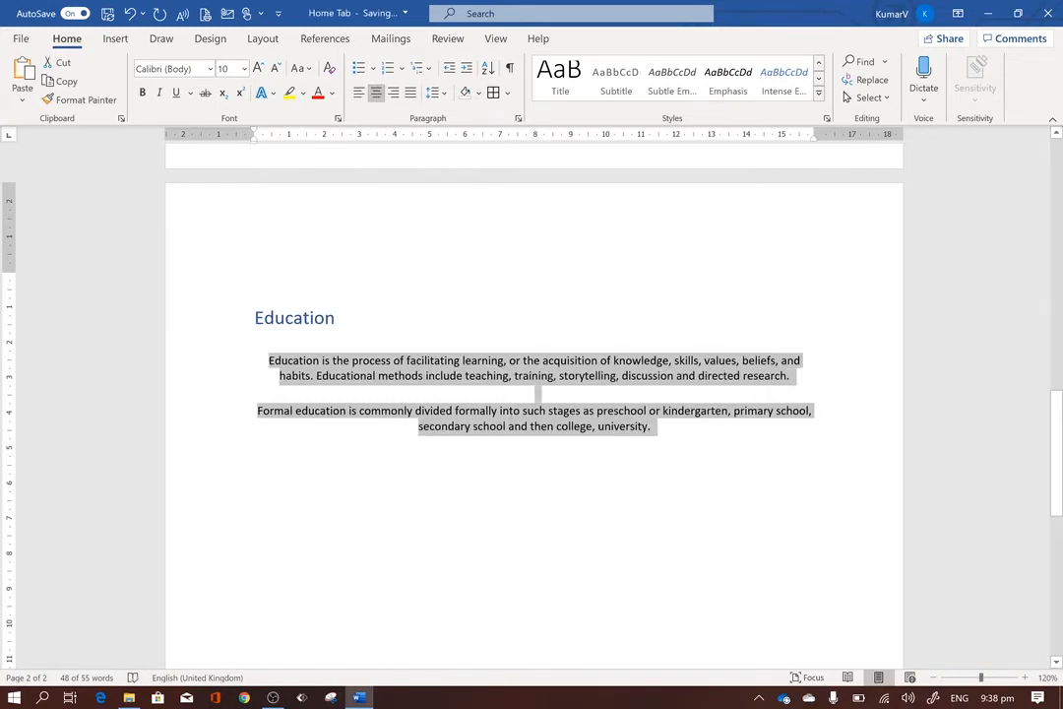
pyautogui.click(393, 94)
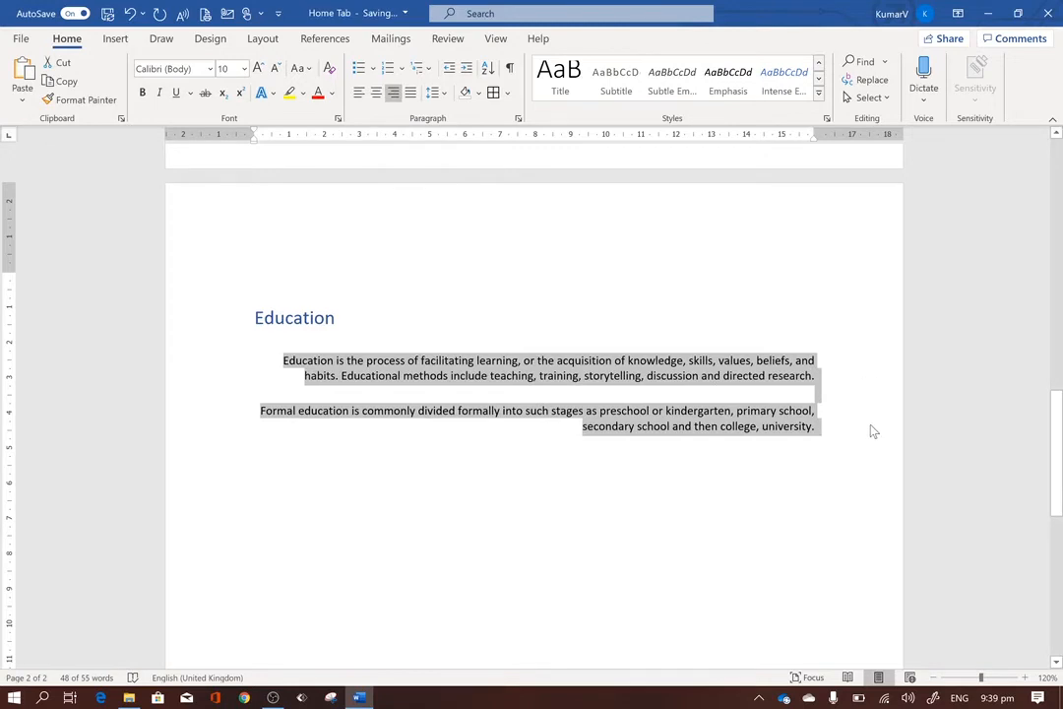
pyautogui.click(411, 93)
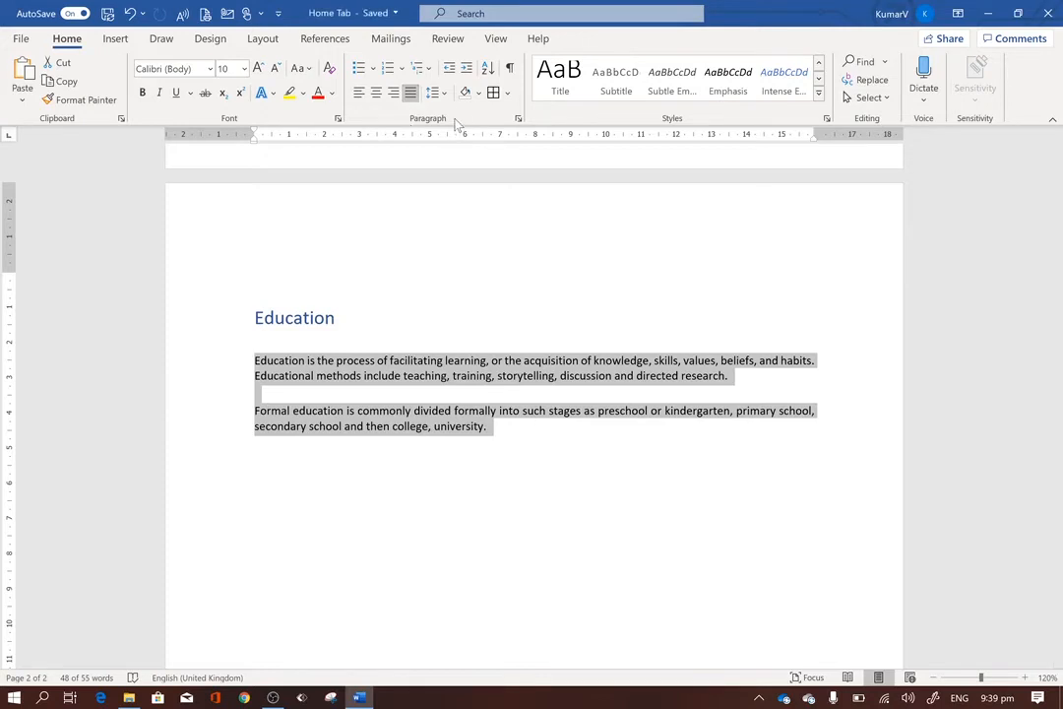
# Look through the paragraph shading colors and the border options for the selected paragraphs without applying any.
pyautogui.click(479, 92)
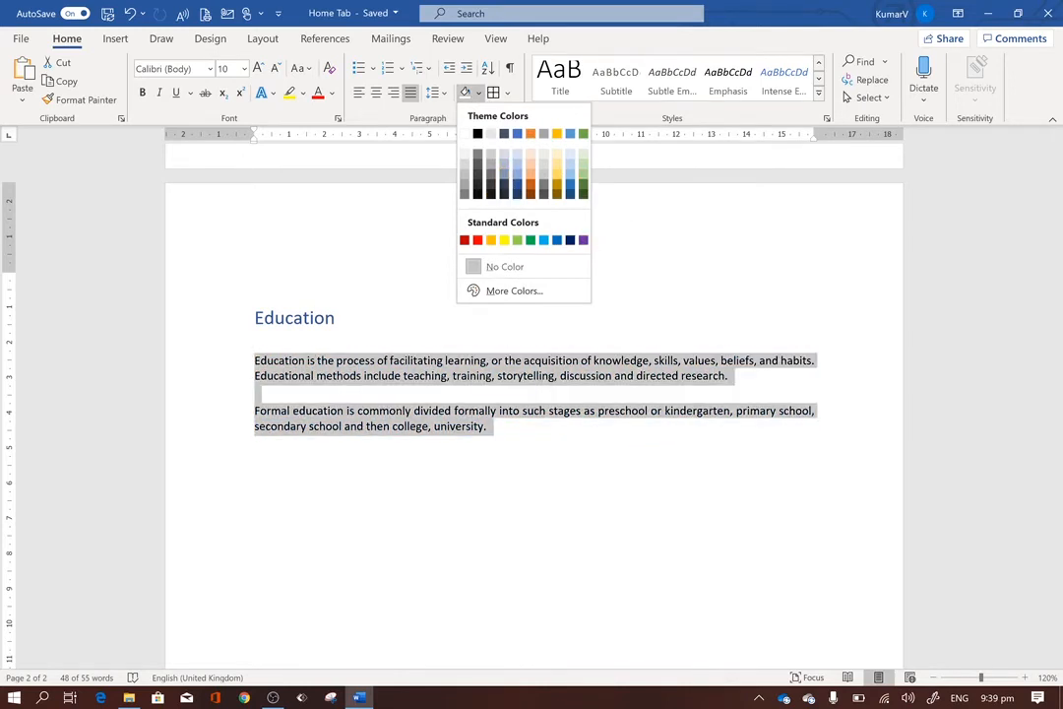
pyautogui.press('Escape')
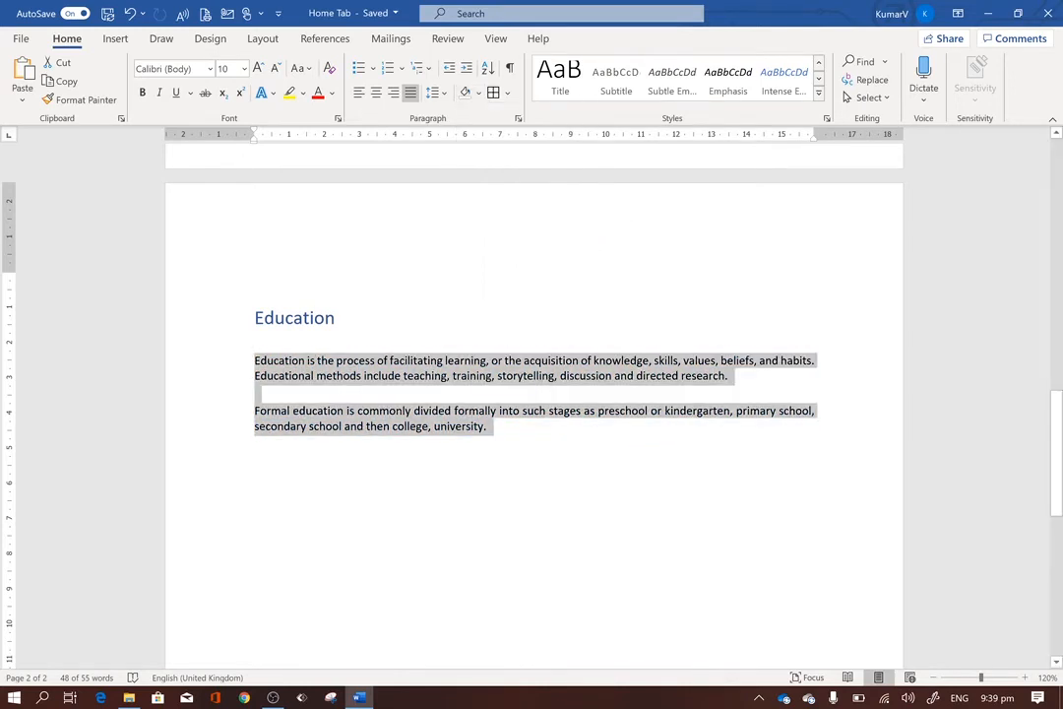
pyautogui.click(507, 93)
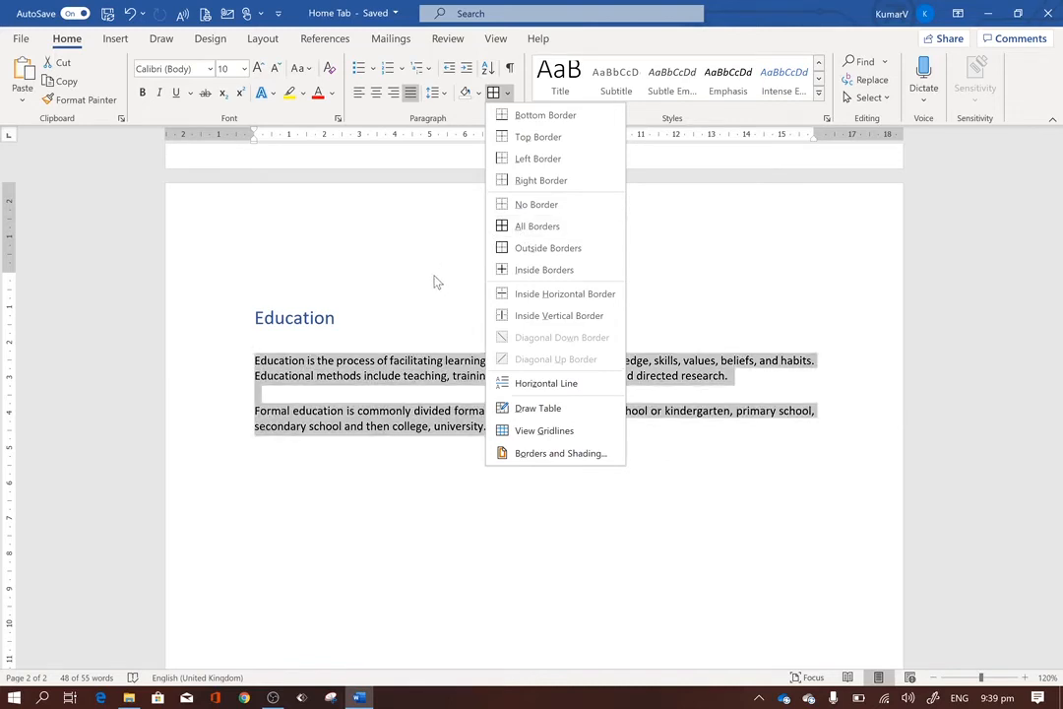
pyautogui.press('Escape')
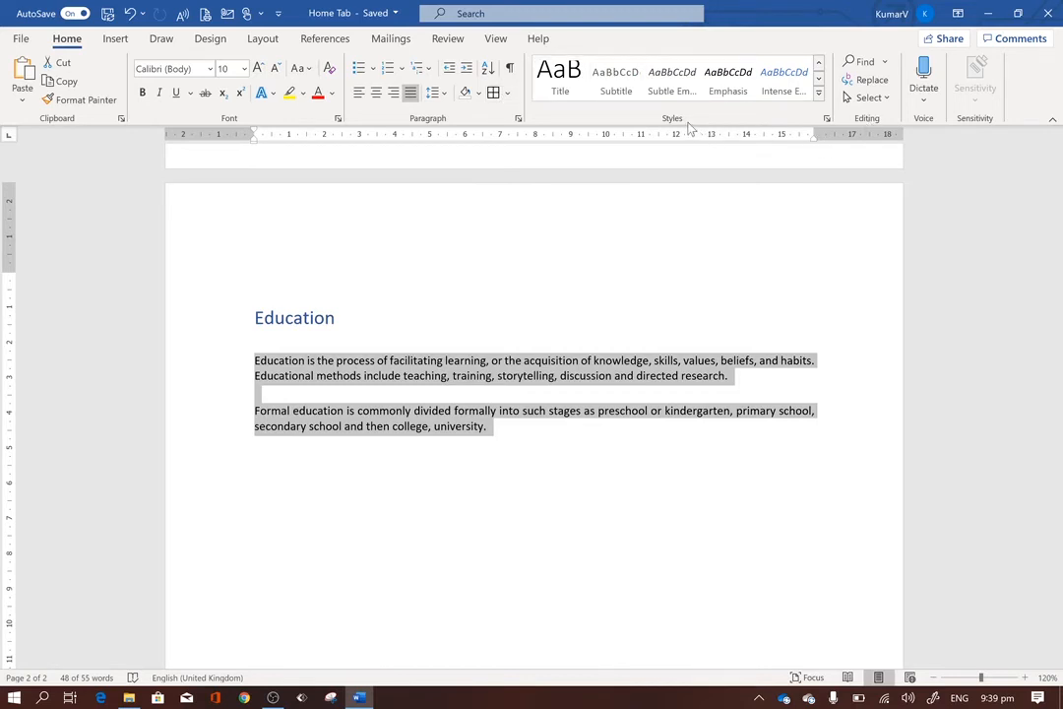
# Reselect both body paragraphs under the Education heading and apply the Intense Emphasis style to them.
pyautogui.click(255, 280)
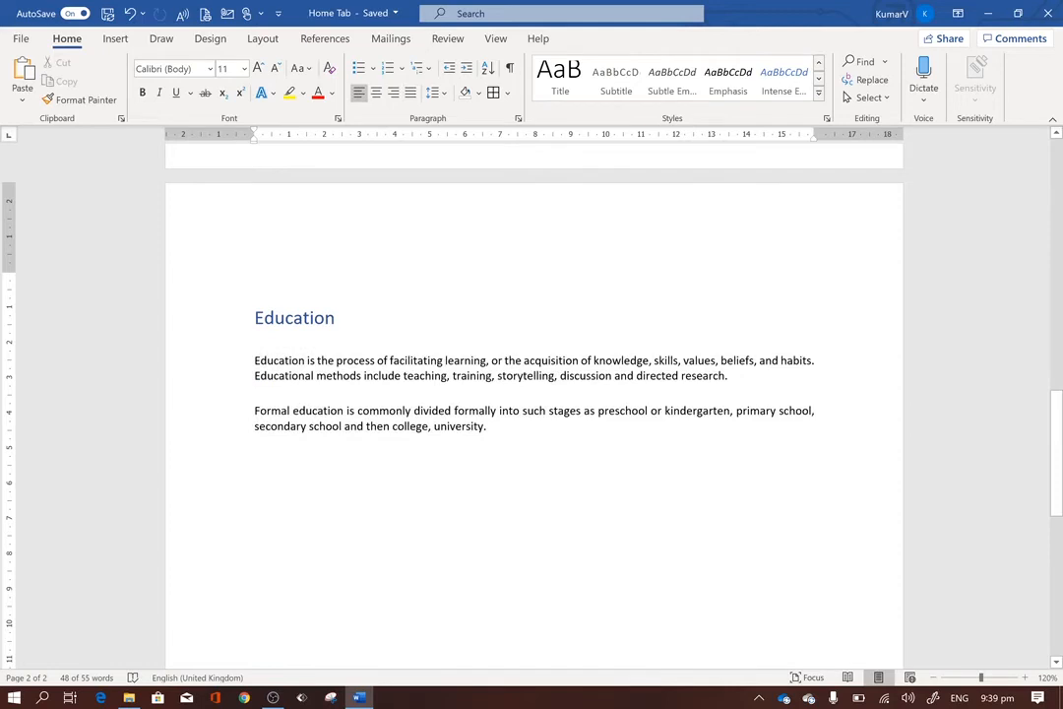
pyautogui.moveTo(255, 360); pyautogui.dragTo(492, 427)
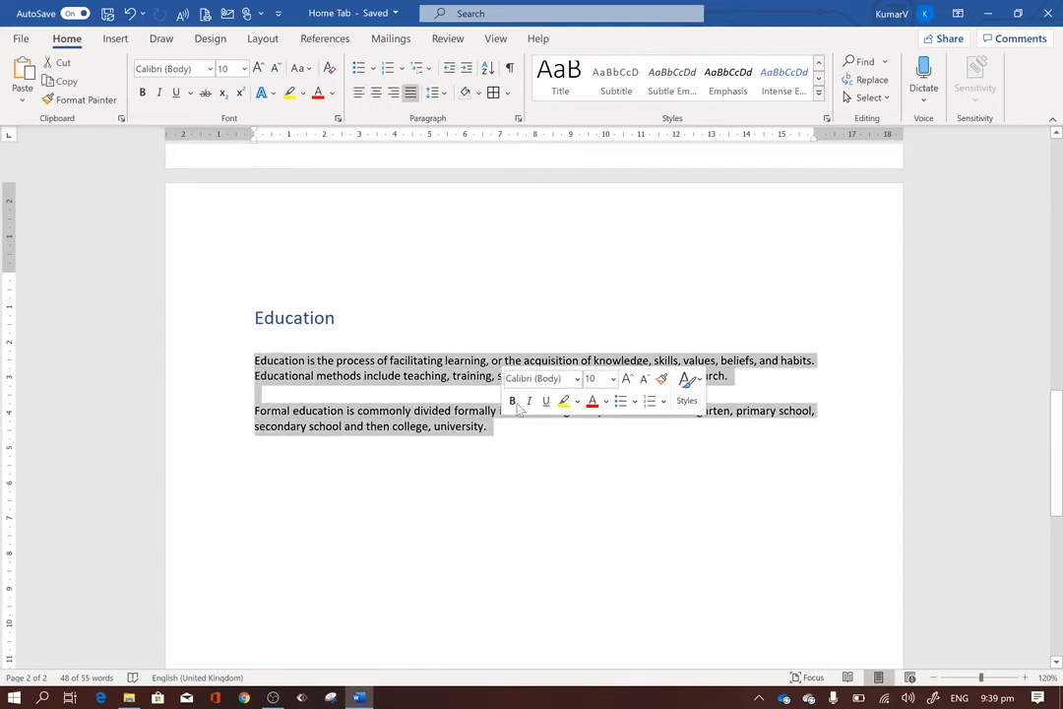
pyautogui.click(638, 89)
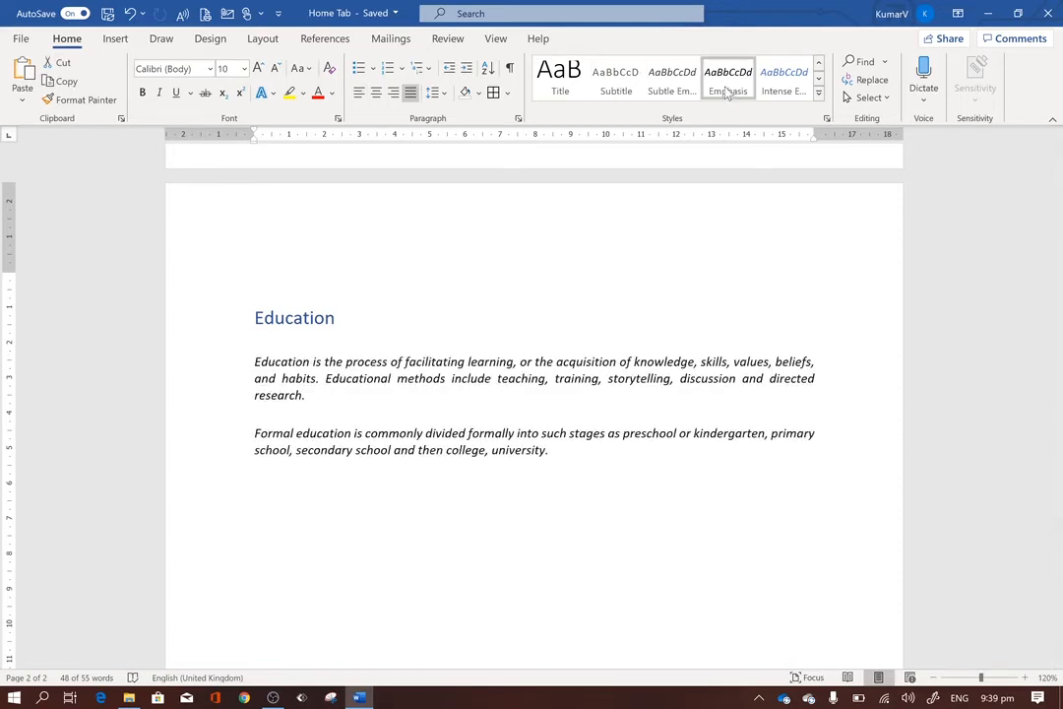
pyautogui.click(775, 87)
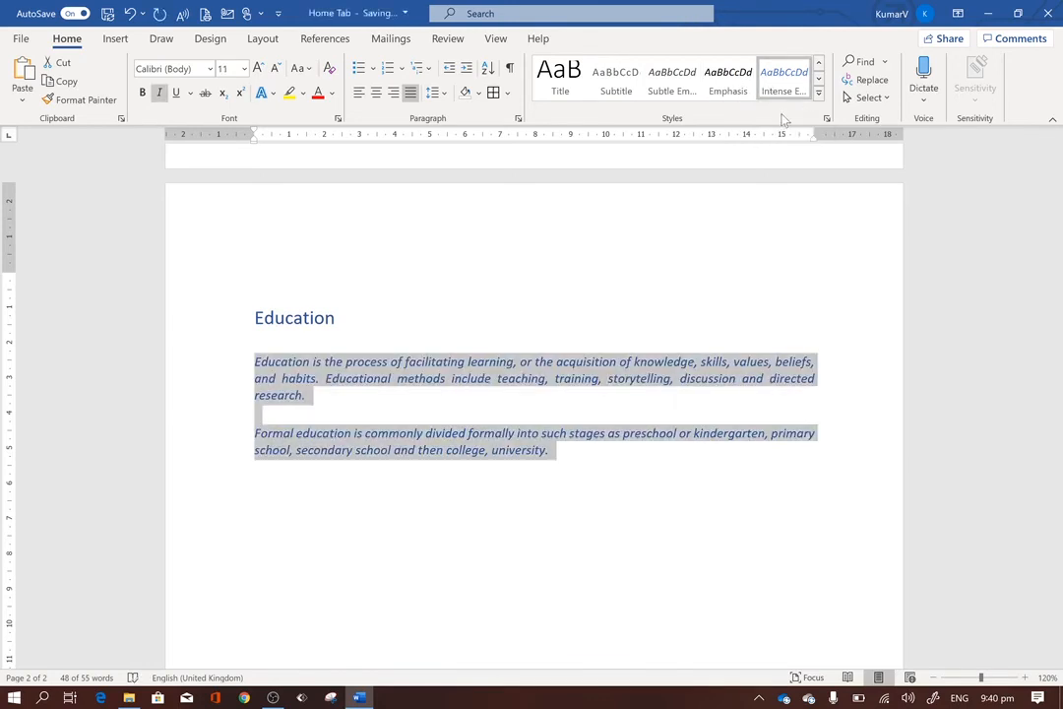
# Browse the full style gallery without choosing another style, and undo the Intense Emphasis style on the paragraphs.
pyautogui.click(818, 78)
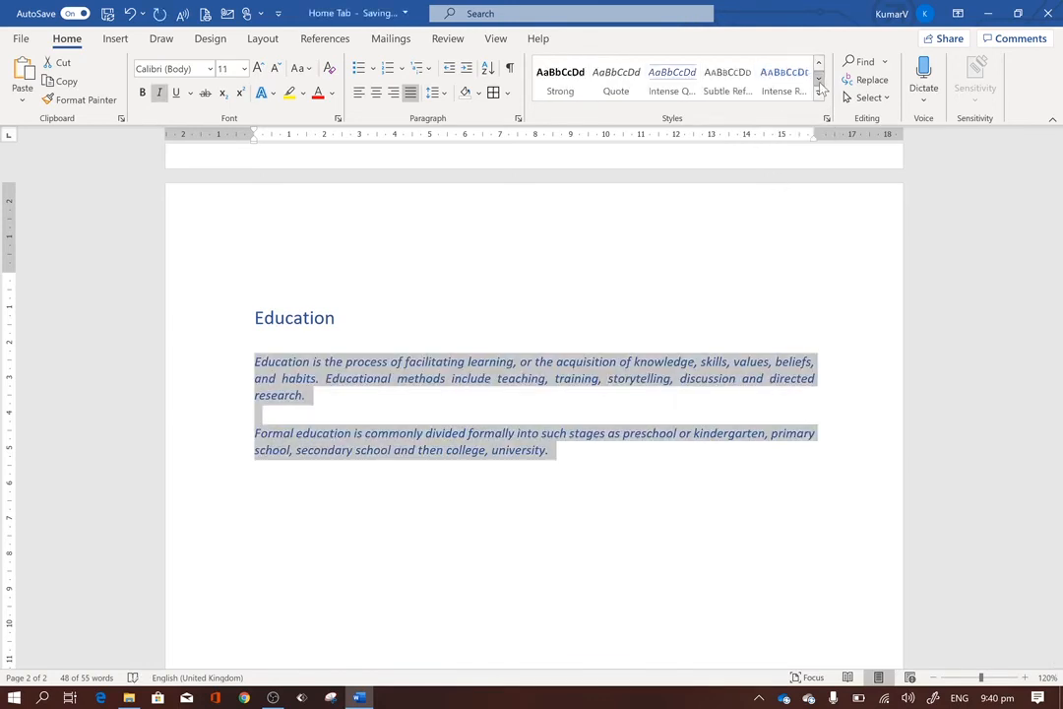
pyautogui.click(818, 96)
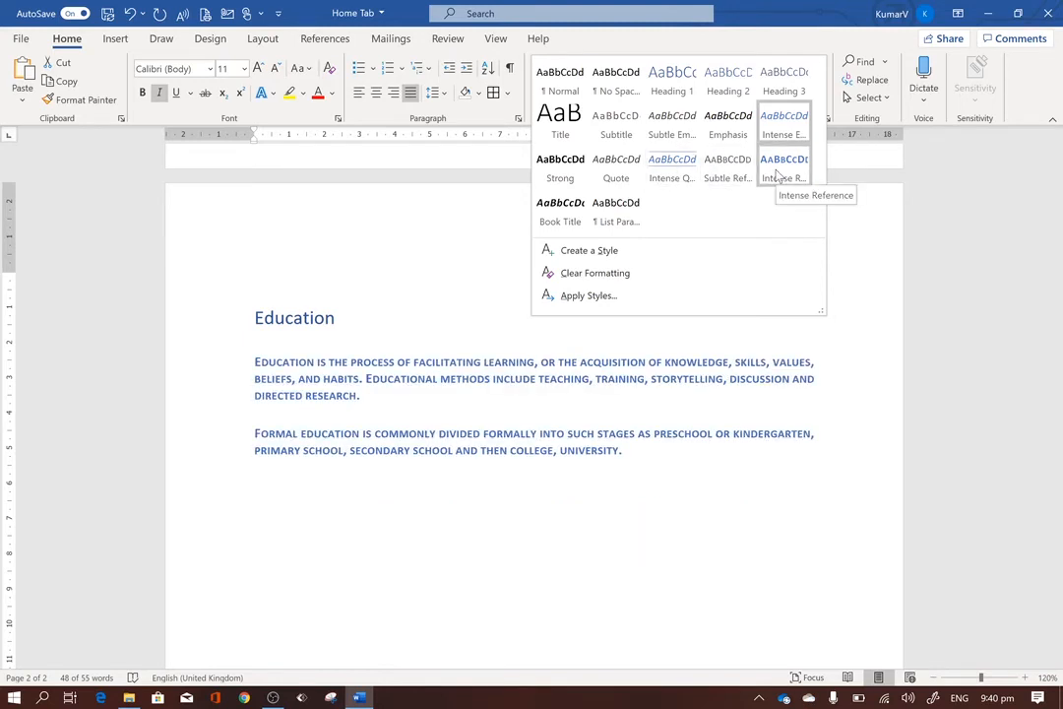
pyautogui.click(418, 337)
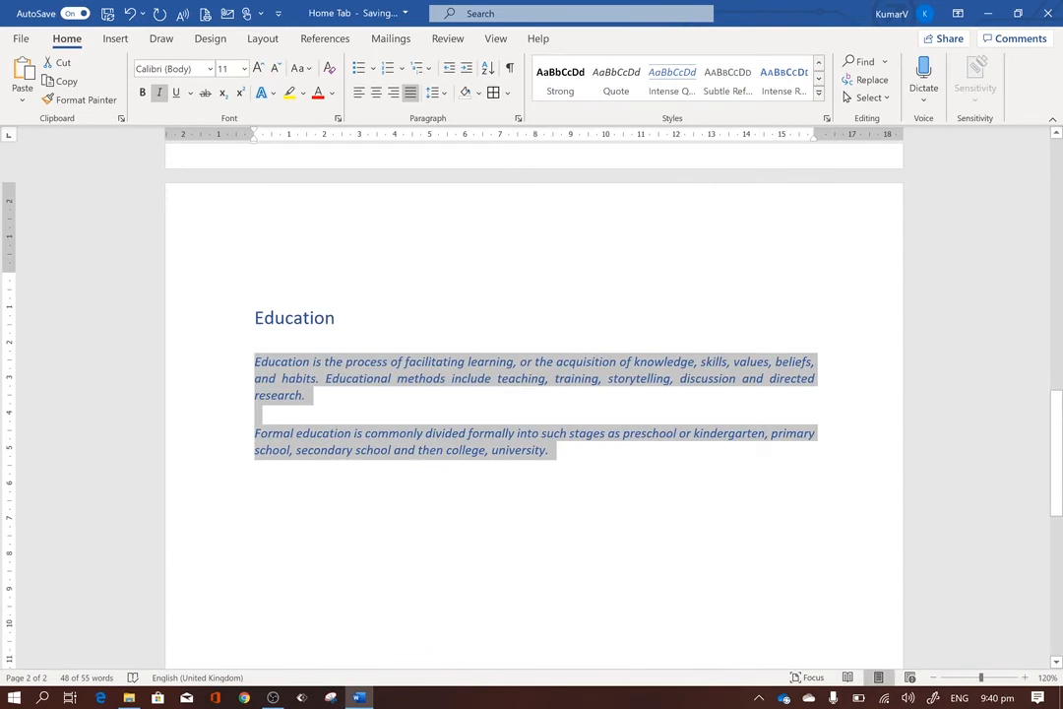
pyautogui.hotkey('ctrl', 'z')
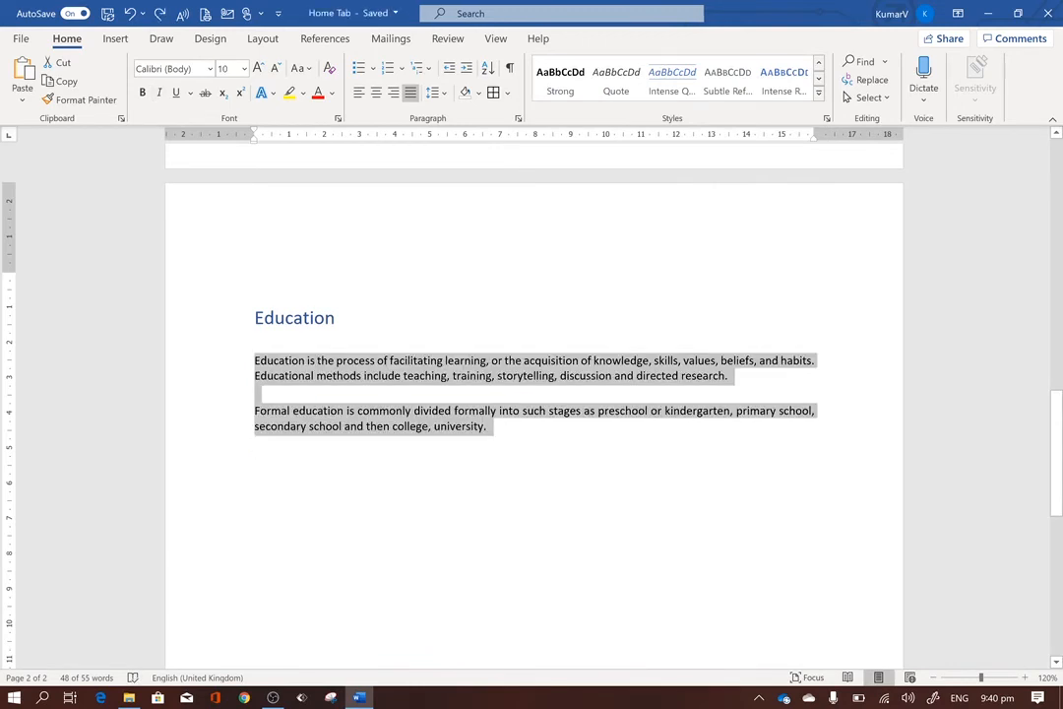
# Search the document for the word "process".
pyautogui.click(864, 62)
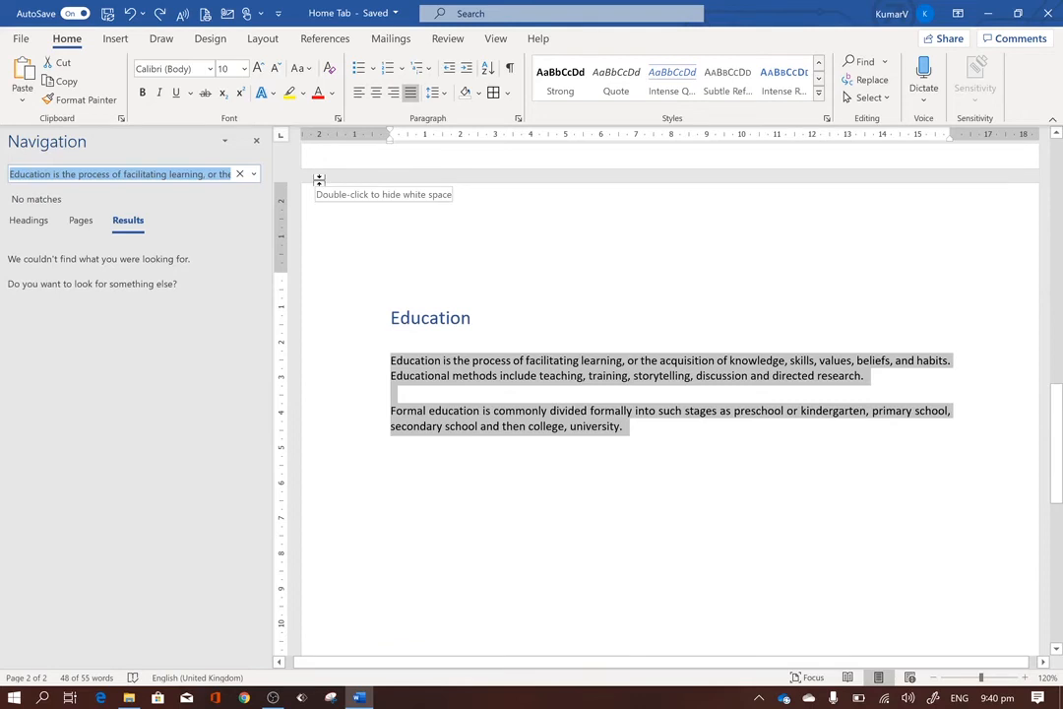
pyautogui.write('pro')
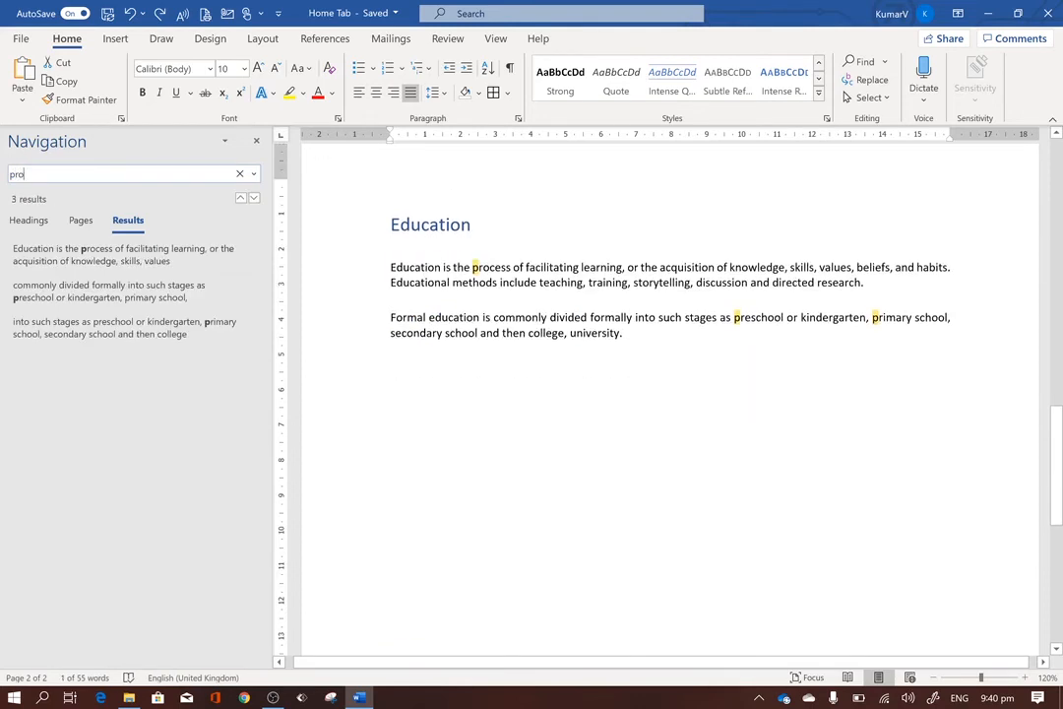
pyautogui.write('cess')
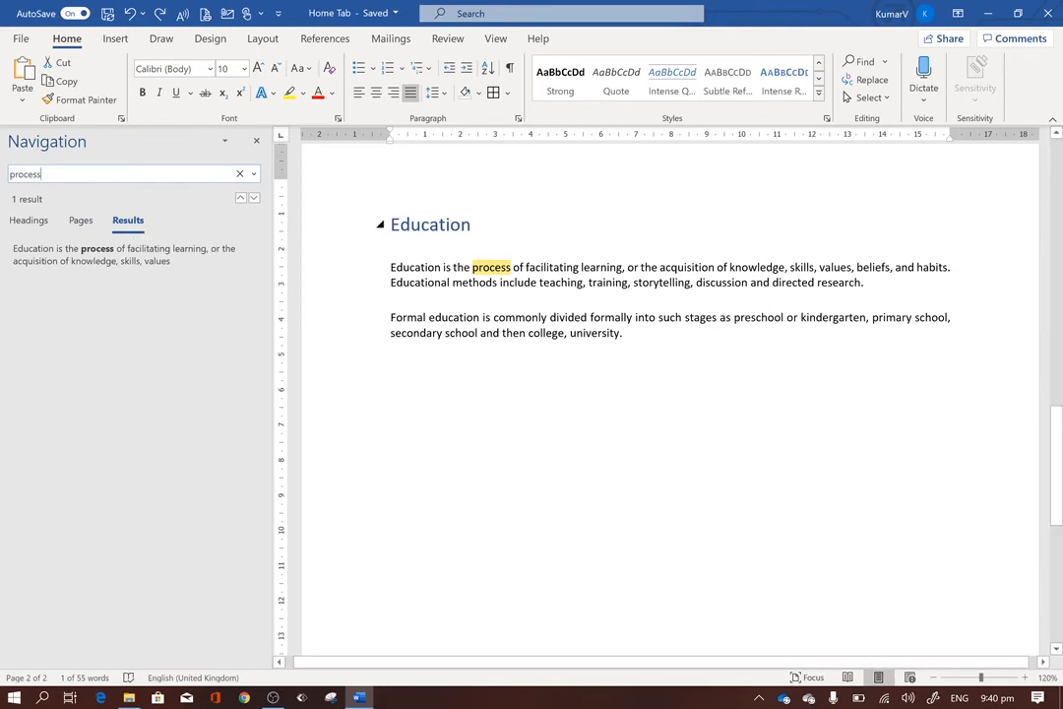
# Replace "process" with "book" in the first Education paragraph using Find and Replace, and close the dialog.
pyautogui.click(866, 80)
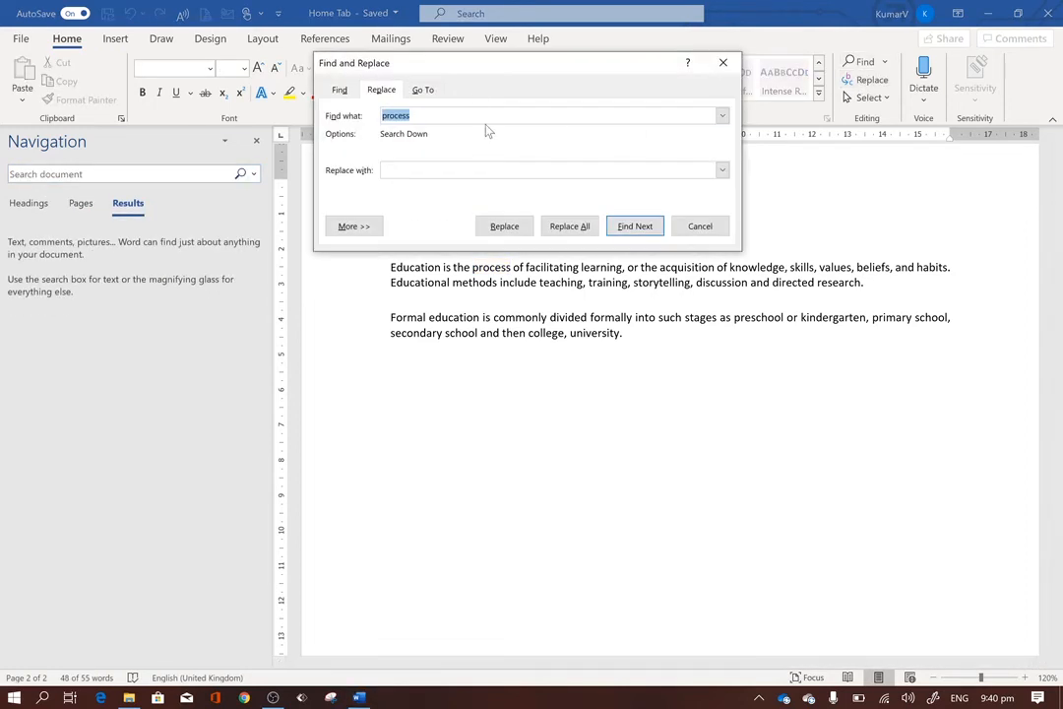
pyautogui.moveTo(472, 63); pyautogui.dragTo(163, 74)
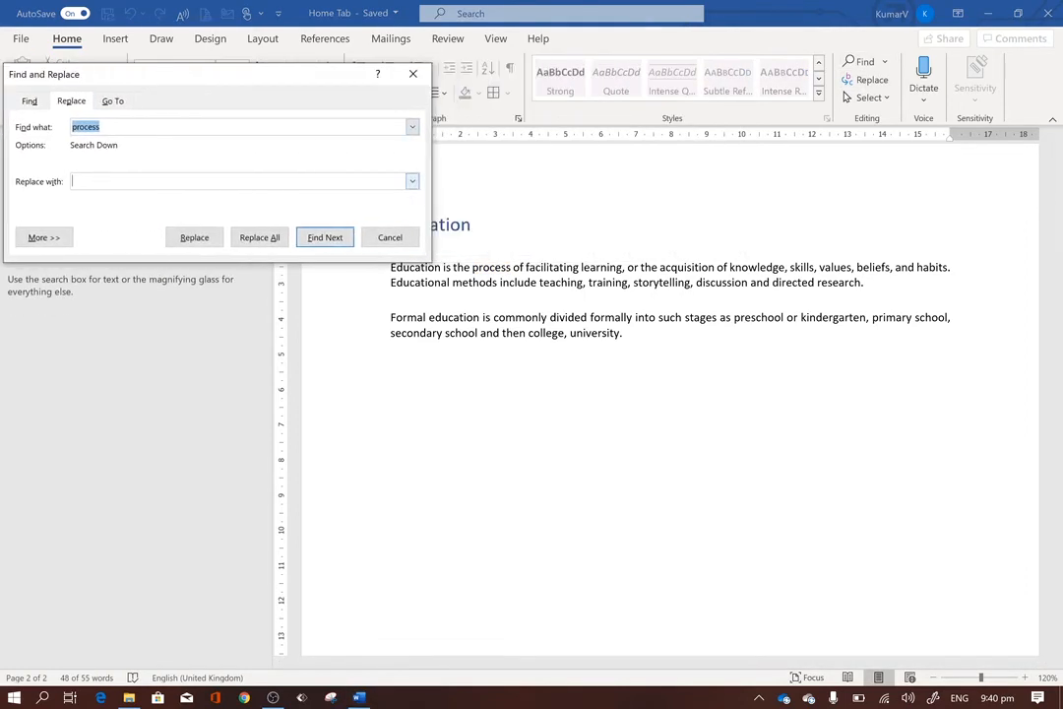
pyautogui.press('Tab')
pyautogui.write('book')
pyautogui.click(208, 243)
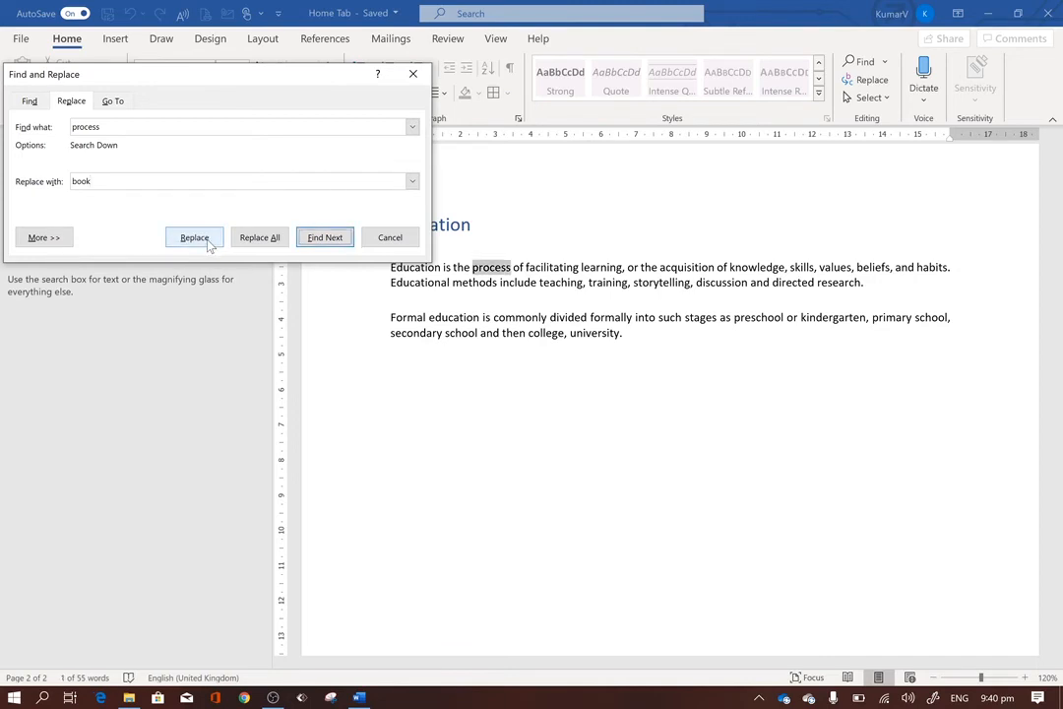
pyautogui.click(208, 242)
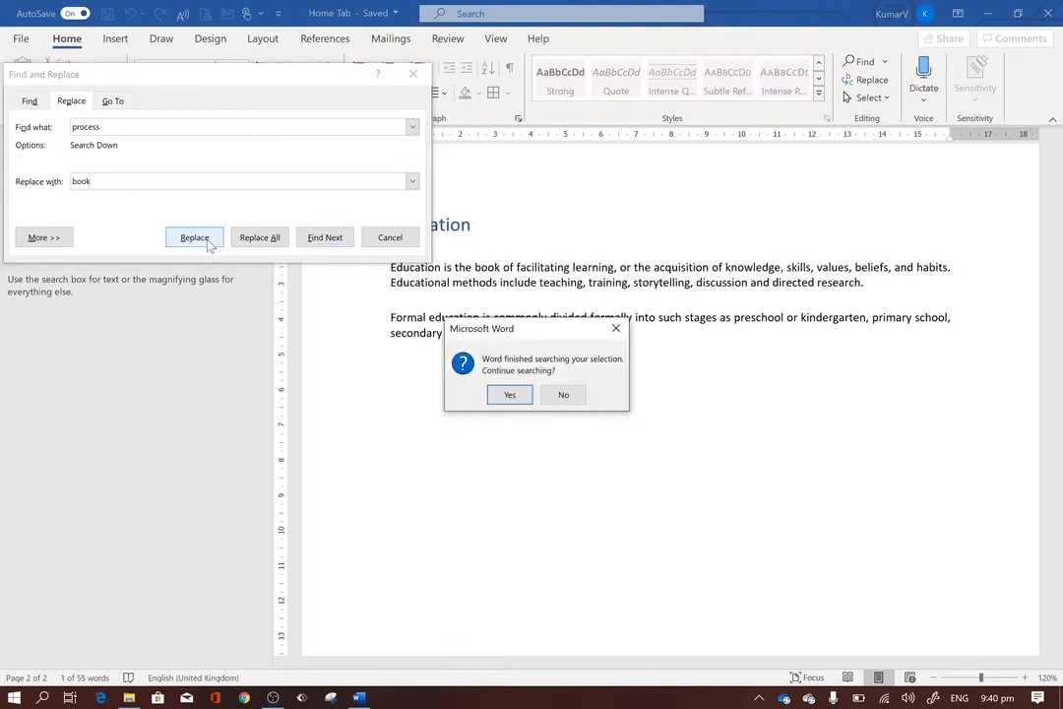
pyautogui.click(504, 395)
pyautogui.click(562, 399)
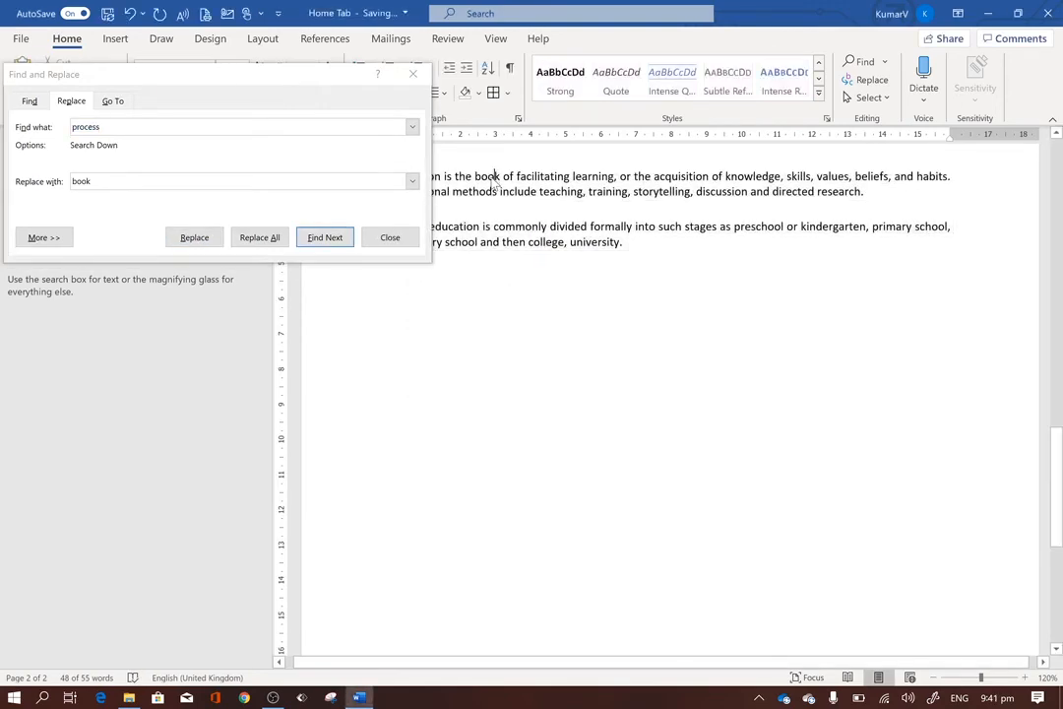
pyautogui.click(413, 75)
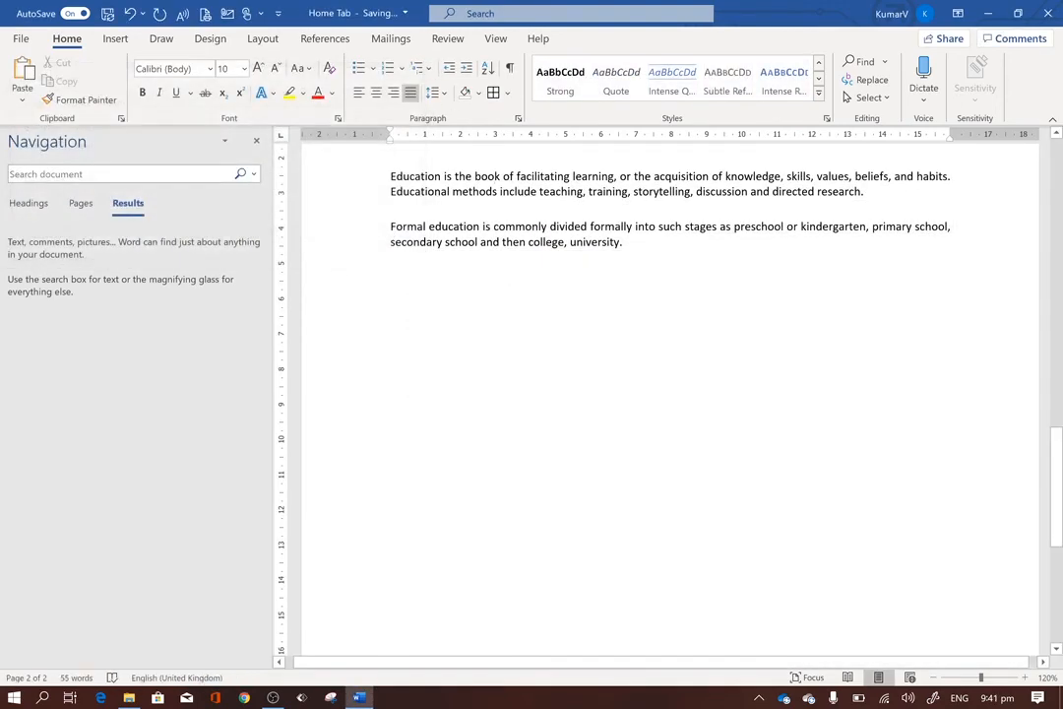
# Close the Navigation pane and place the cursor on the blank line below the Education heading.
pyautogui.doubleClick(487, 176)
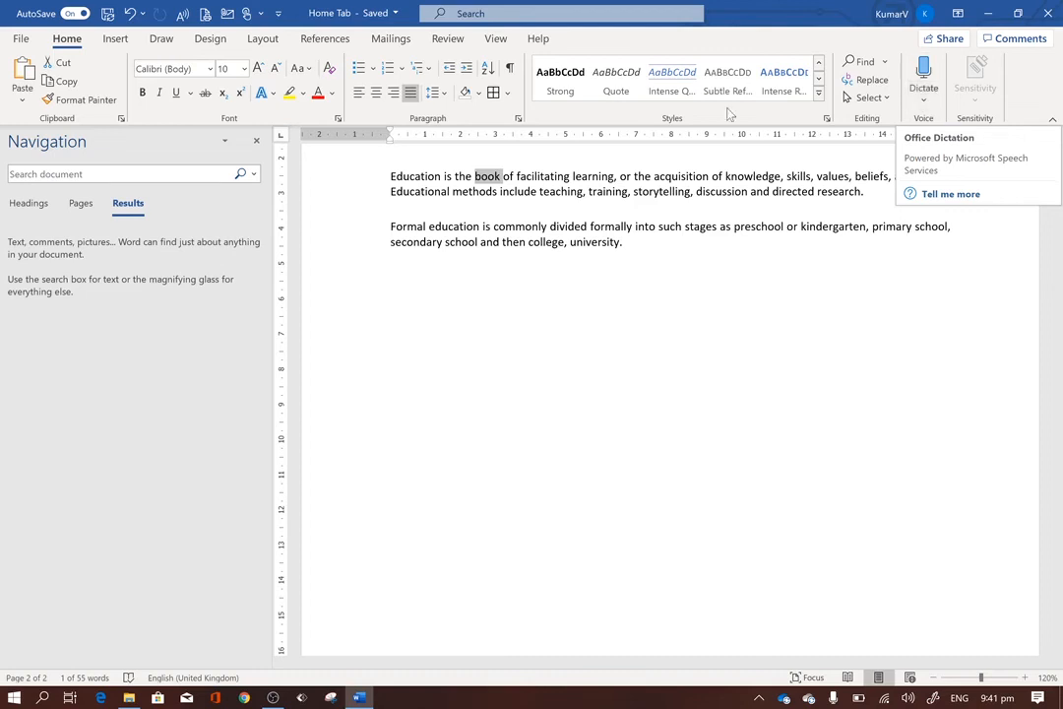
pyautogui.click(256, 140)
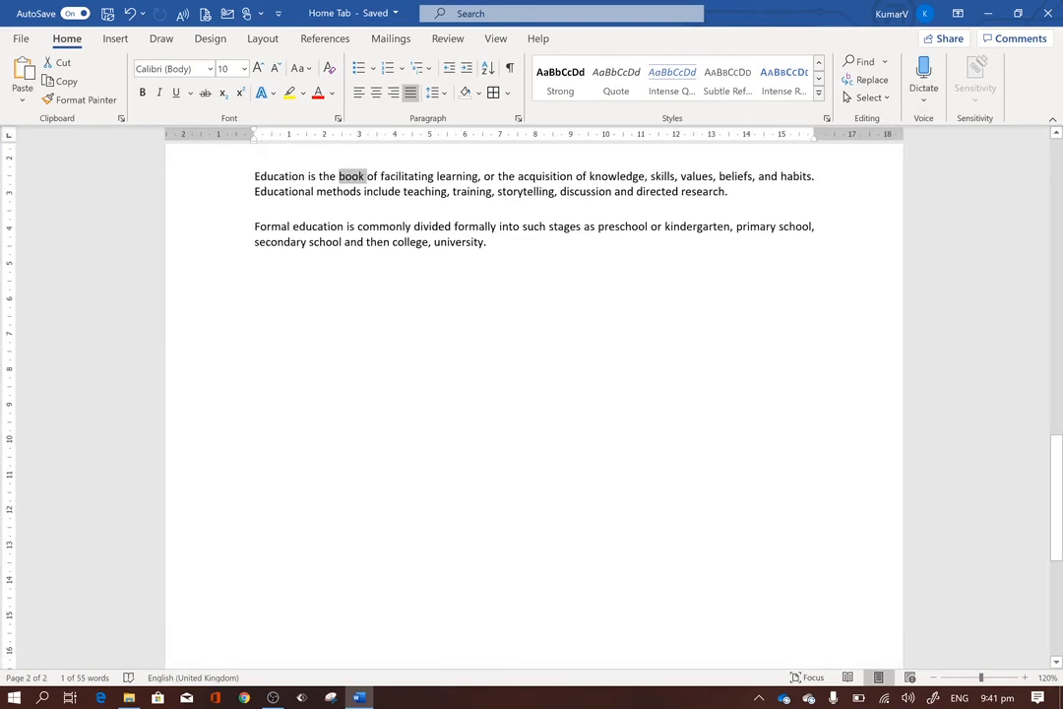
pyautogui.scroll(2, 533, 394)
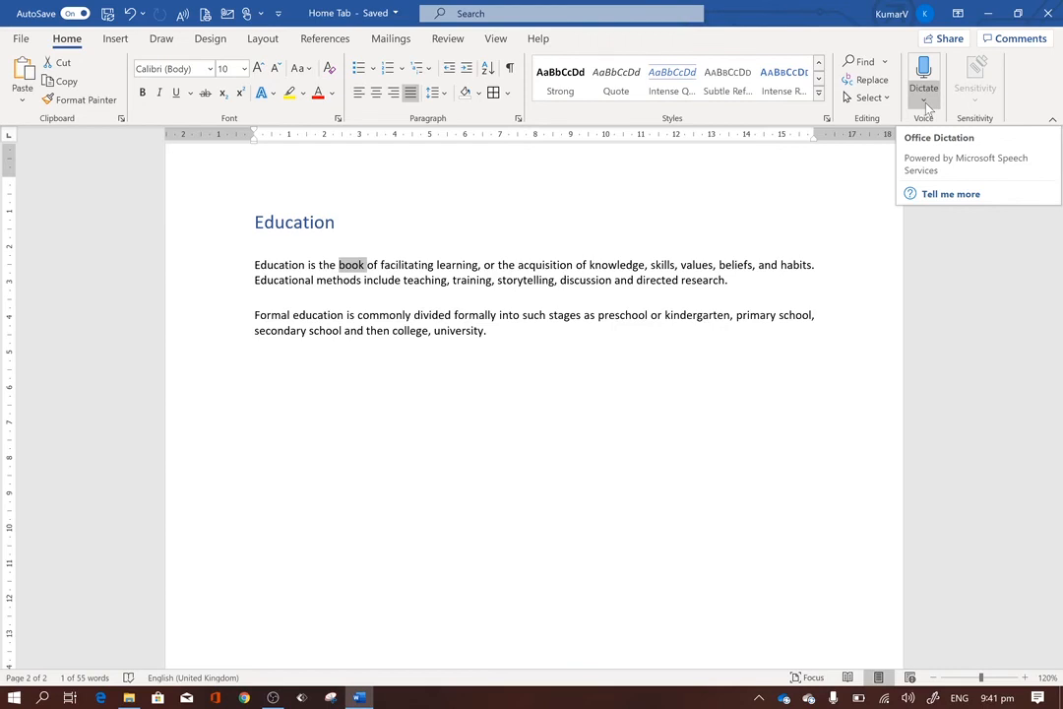
pyautogui.click(257, 246)
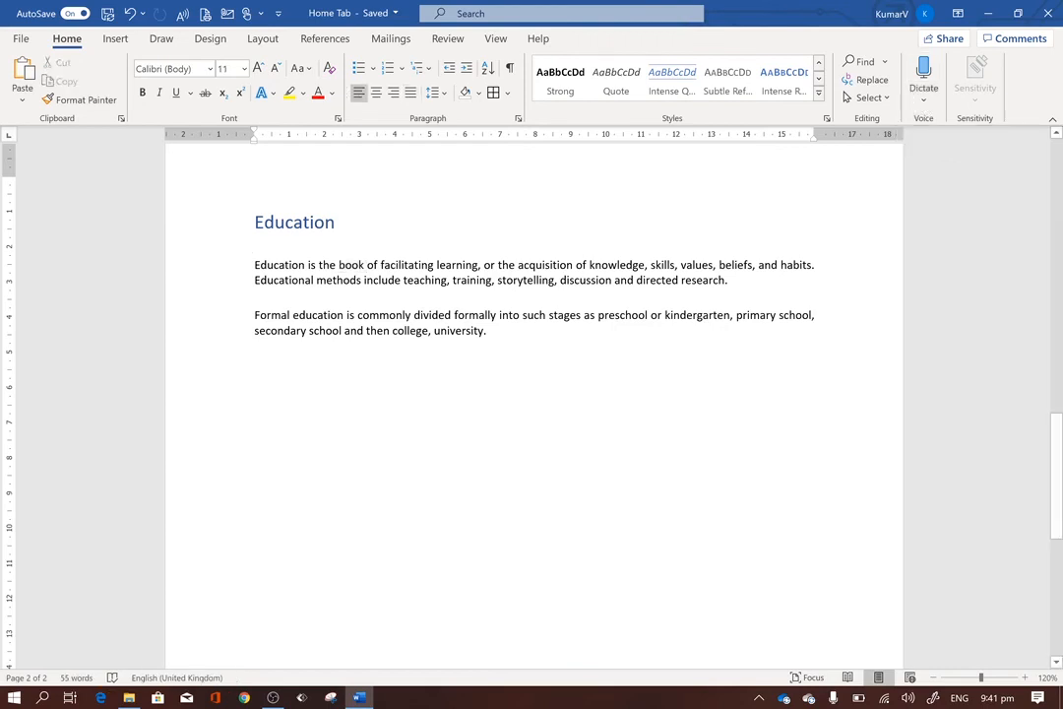